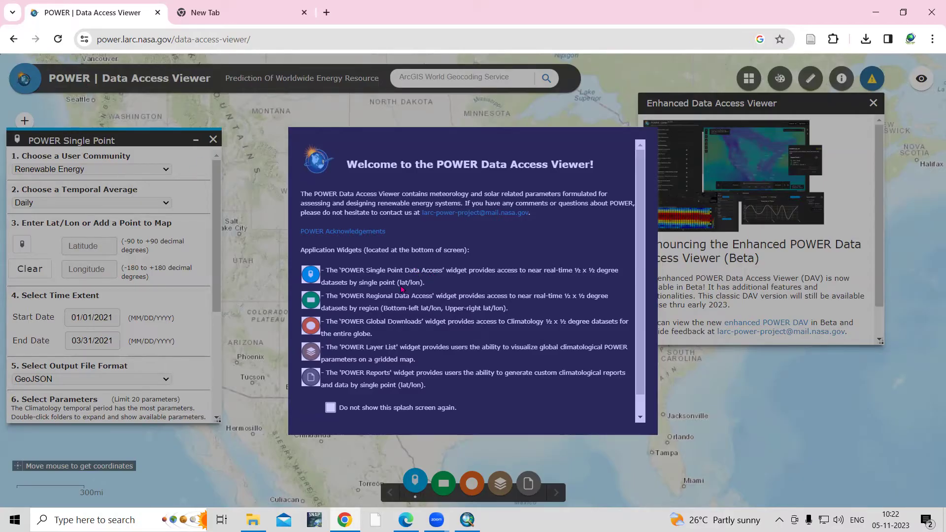
# Search Google for "nasa power data" in the new tab and open the Data Access Viewer result.
pyautogui.click(217, 15)
pyautogui.click(241, 40)
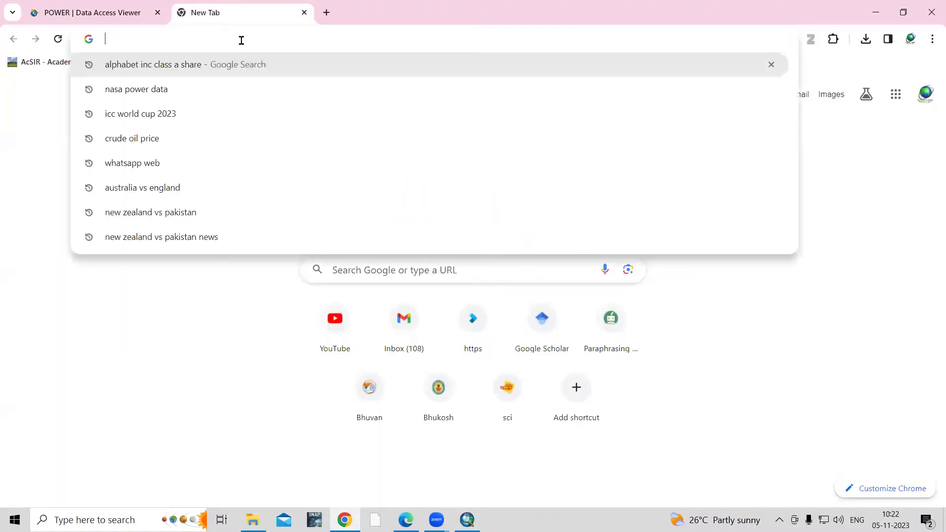
pyautogui.write('nasa')
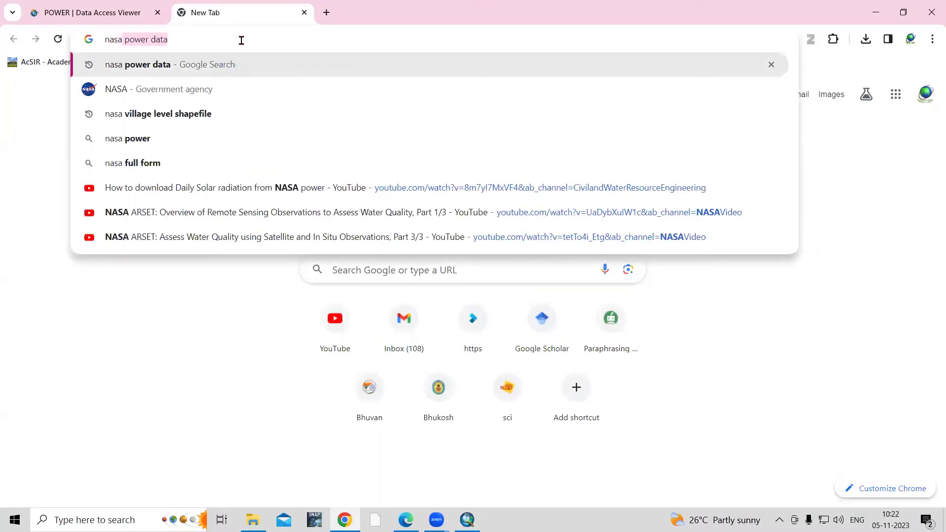
pyautogui.click(215, 65)
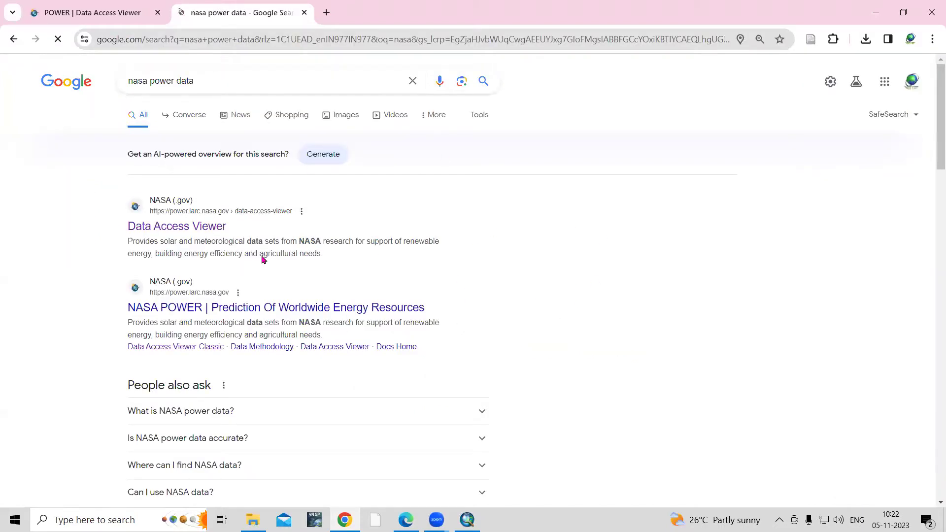
pyautogui.click(164, 231)
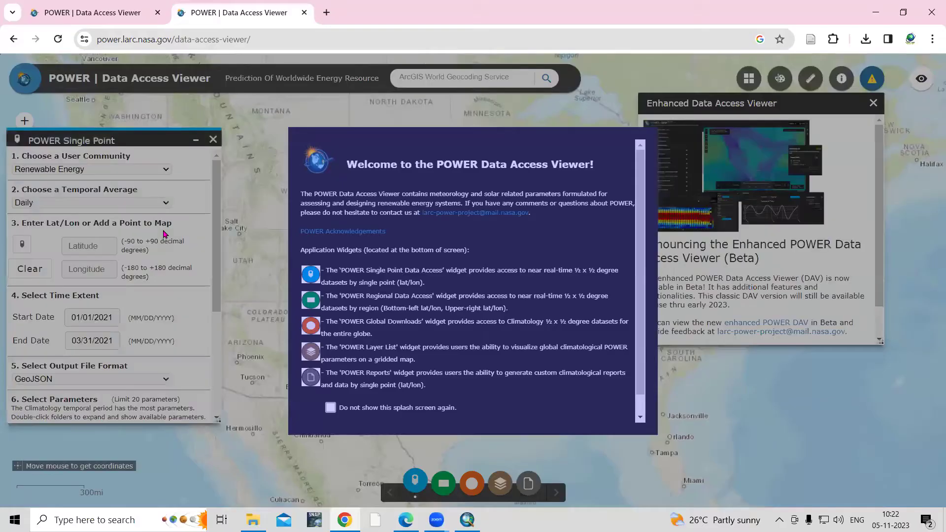
# Dismiss the welcome splash screen to access the data and close the Enhanced Data Access Viewer notice.
pyautogui.scroll(-1, 467, 304)
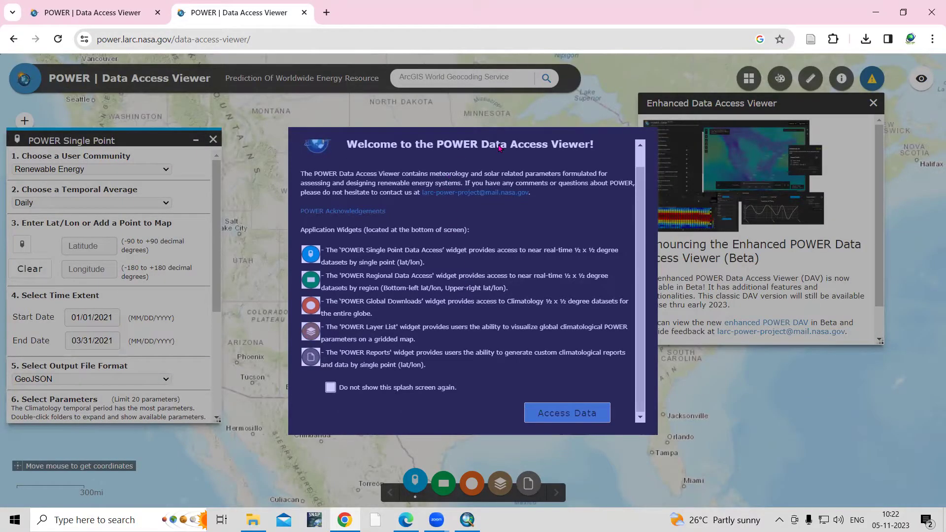
pyautogui.click(573, 420)
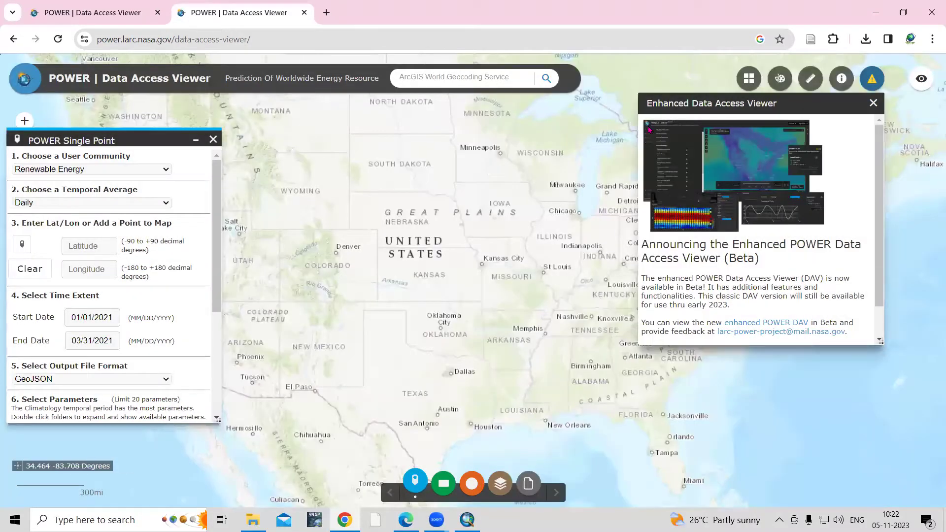
pyautogui.click(873, 102)
# Bring India into view on the map, large enough to make out its central cities.
pyautogui.scroll(-3, 482, 257)
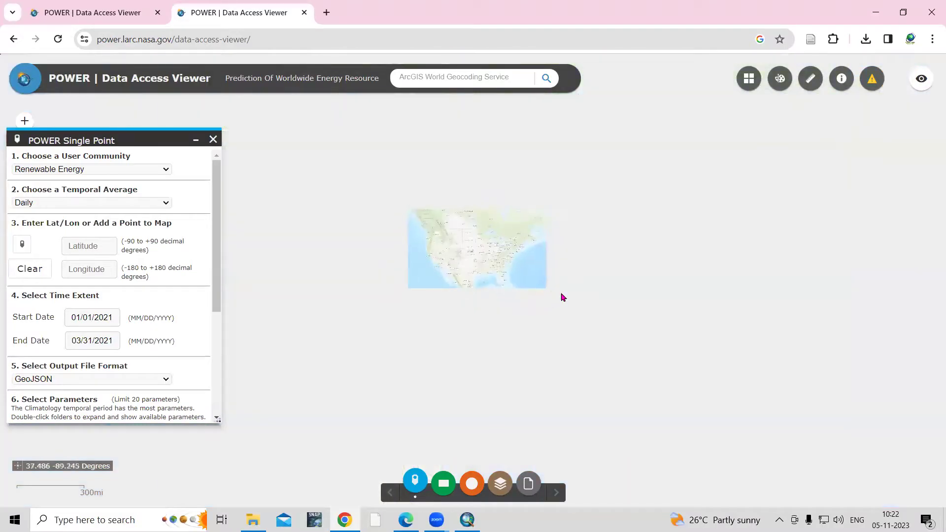
pyautogui.moveTo(590, 300); pyautogui.dragTo(386, 291)
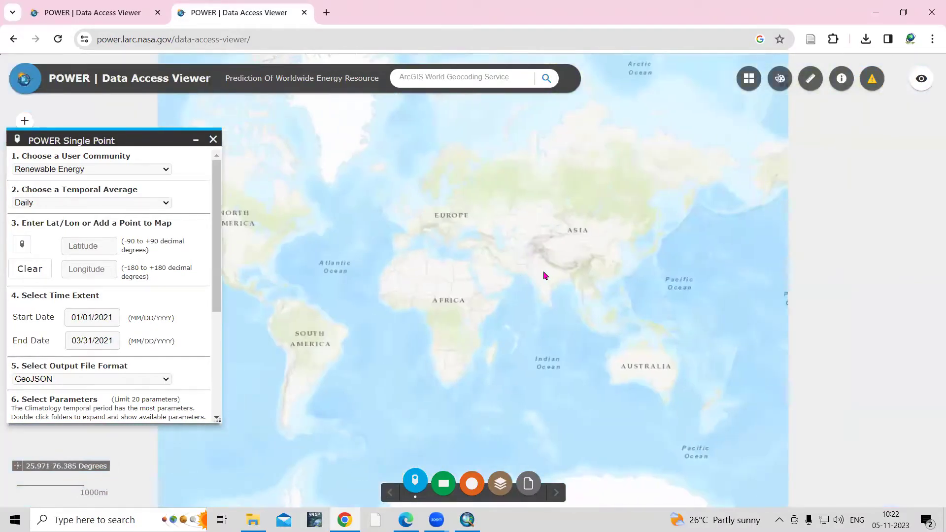
pyautogui.scroll(3, 544, 275)
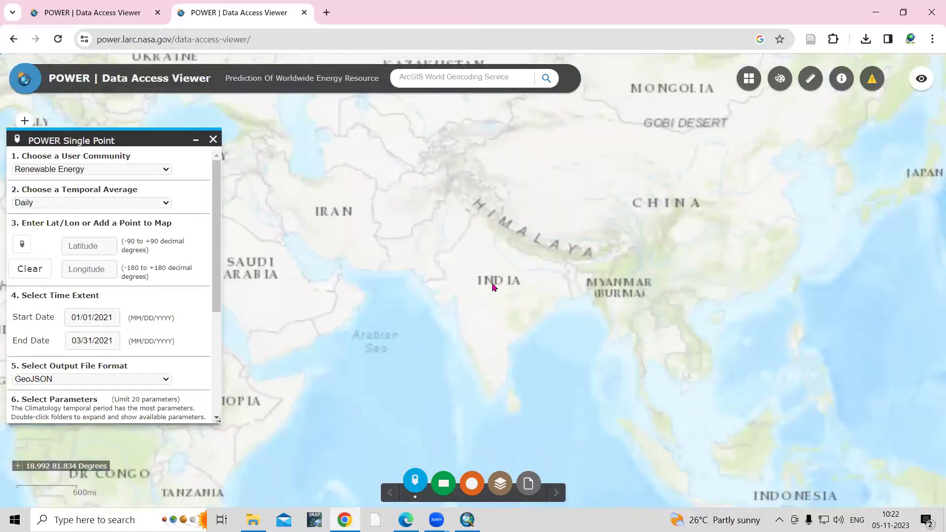
pyautogui.scroll(1, 456, 306)
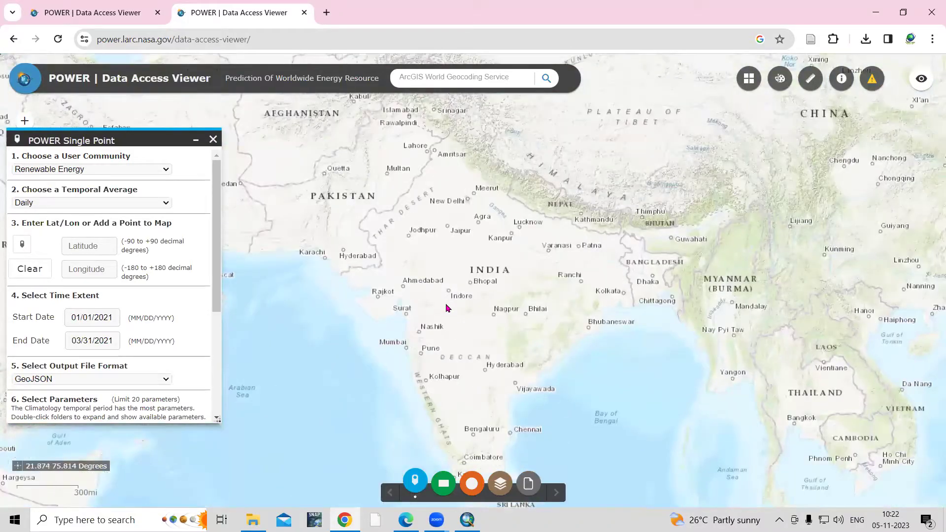
pyautogui.scroll(1, 445, 304)
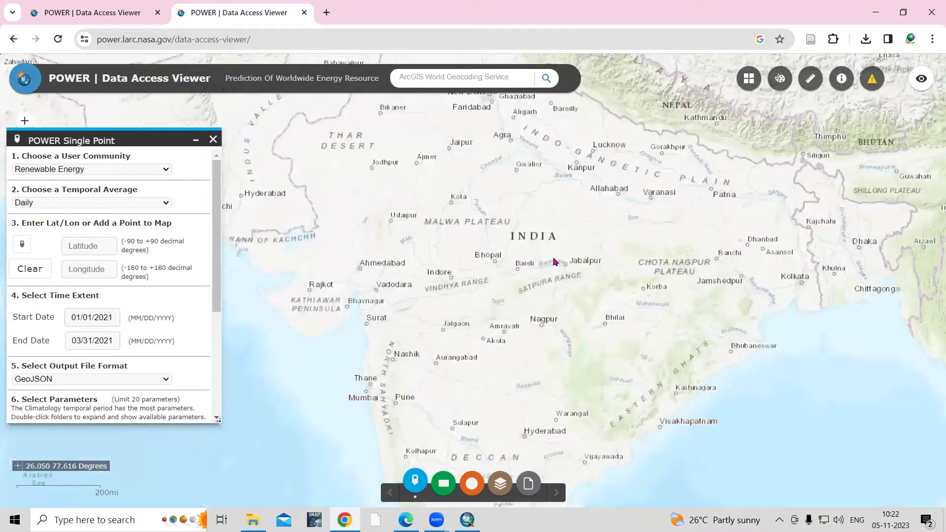
pyautogui.moveTo(440, 363); pyautogui.dragTo(440, 328)
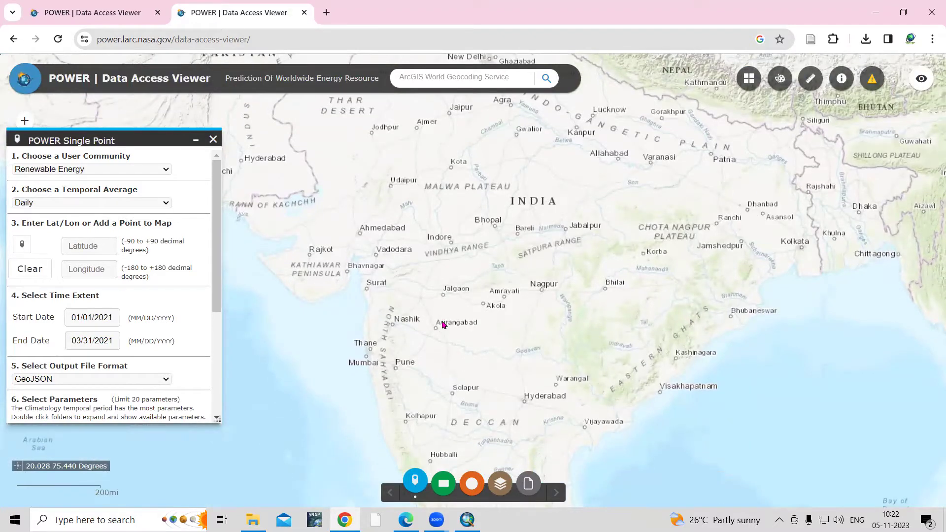
pyautogui.moveTo(443, 325); pyautogui.dragTo(422, 306)
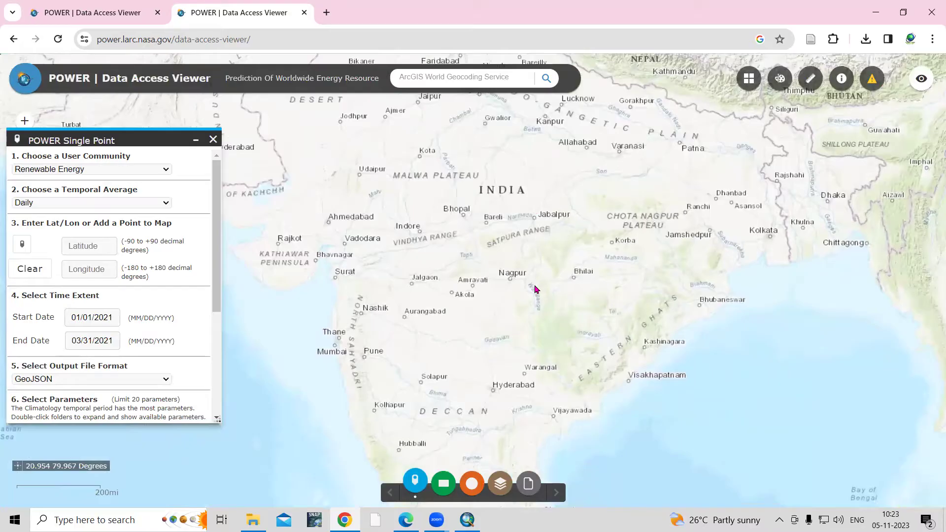
# Open the POWER Regional Data Access widget, close POWER Single Point, and place the regional widget where the single-point one was.
pyautogui.click(443, 485)
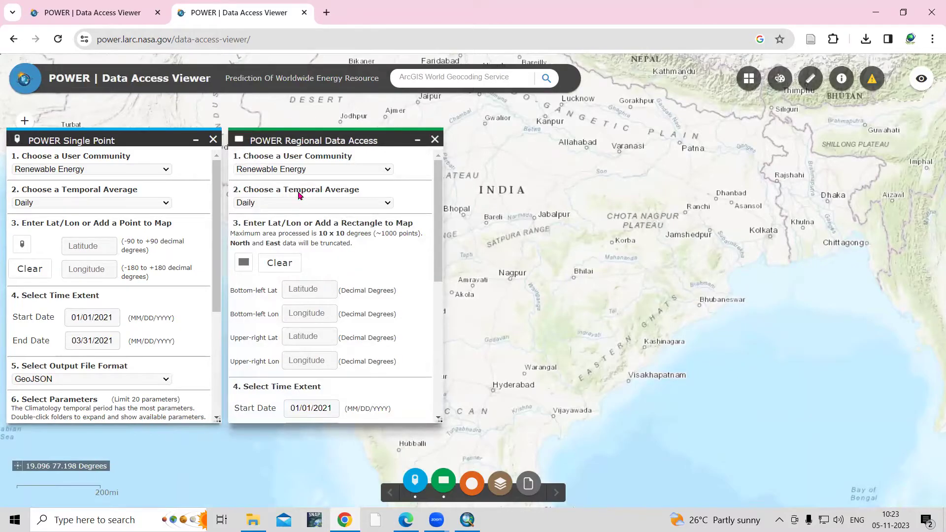
pyautogui.click(110, 144)
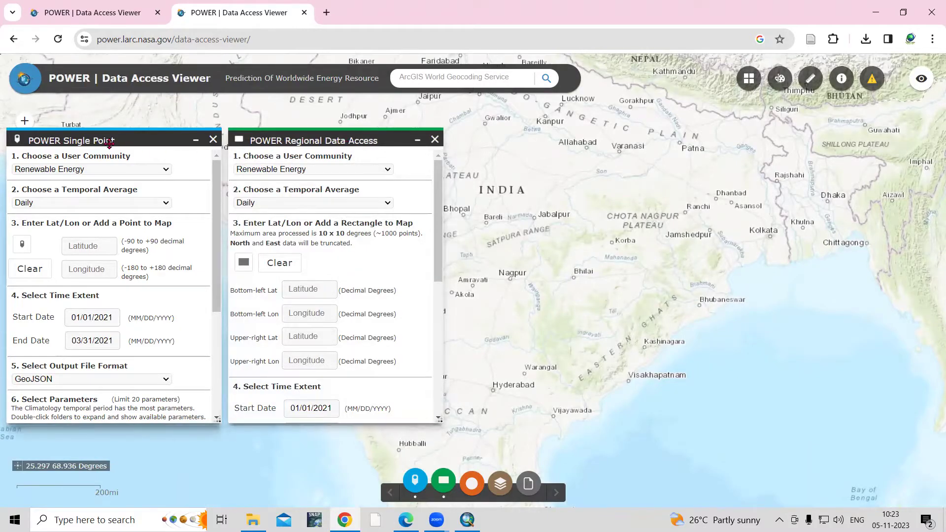
pyautogui.click(213, 140)
pyautogui.moveTo(304, 139); pyautogui.dragTo(110, 145)
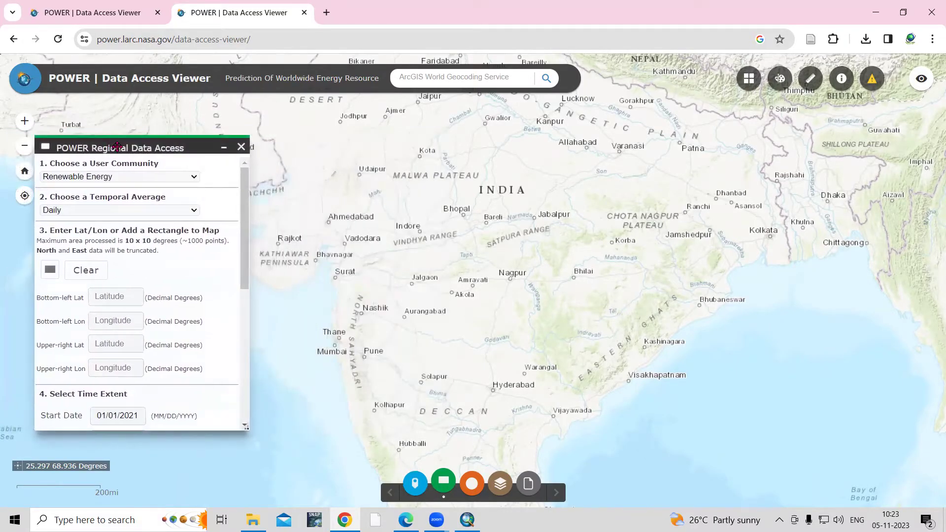
# Set the regional request's user community to Agroclimatology and its temporal average to Daily.
pyautogui.click(127, 178)
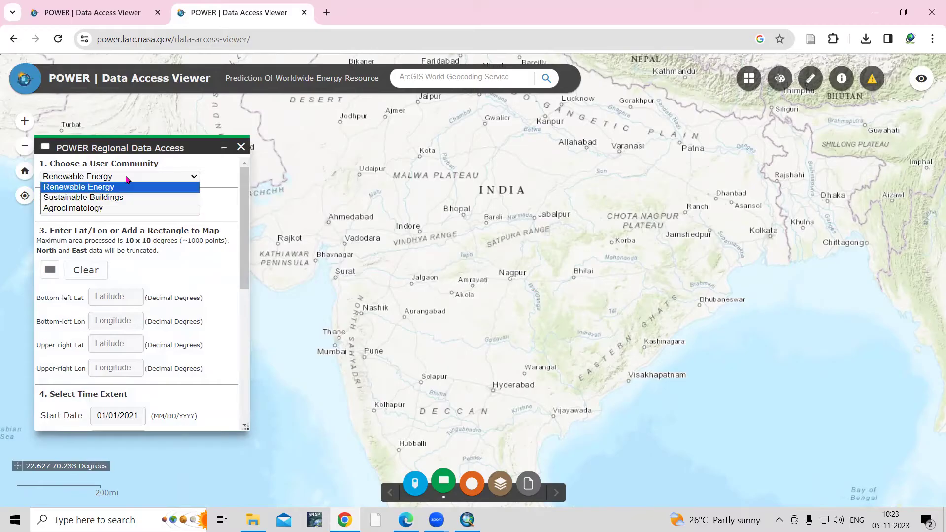
pyautogui.click(114, 209)
pyautogui.click(125, 212)
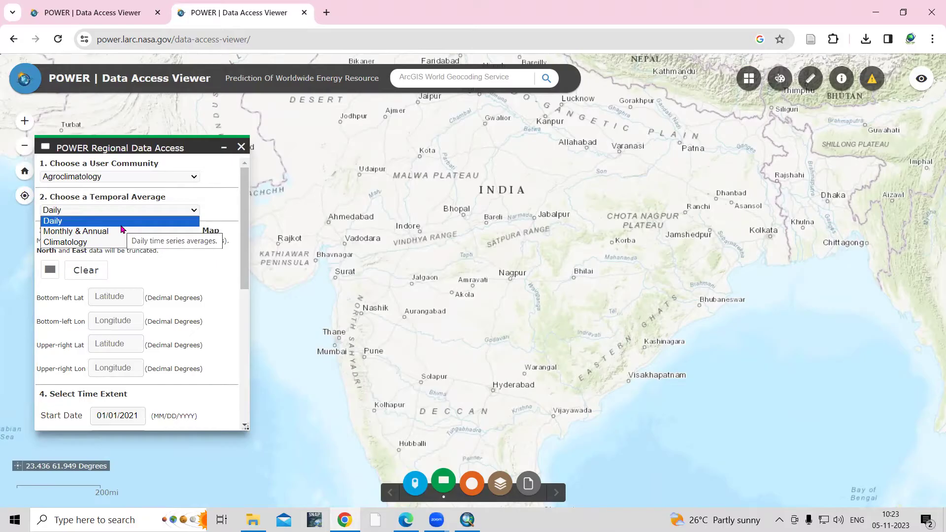
pyautogui.click(123, 227)
# Try to define the region with a small extent rectangle just west of Jalgaon.
pyautogui.scroll(-1, 243, 240)
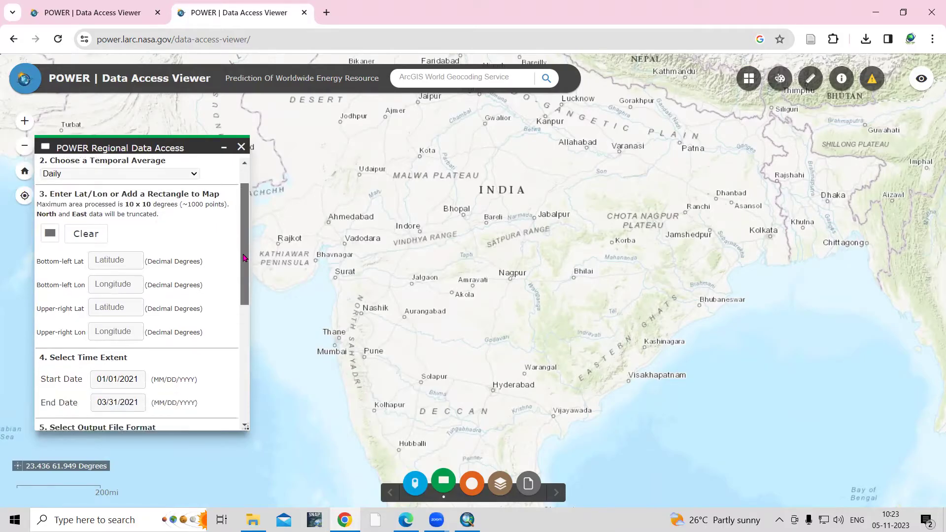
pyautogui.click(50, 220)
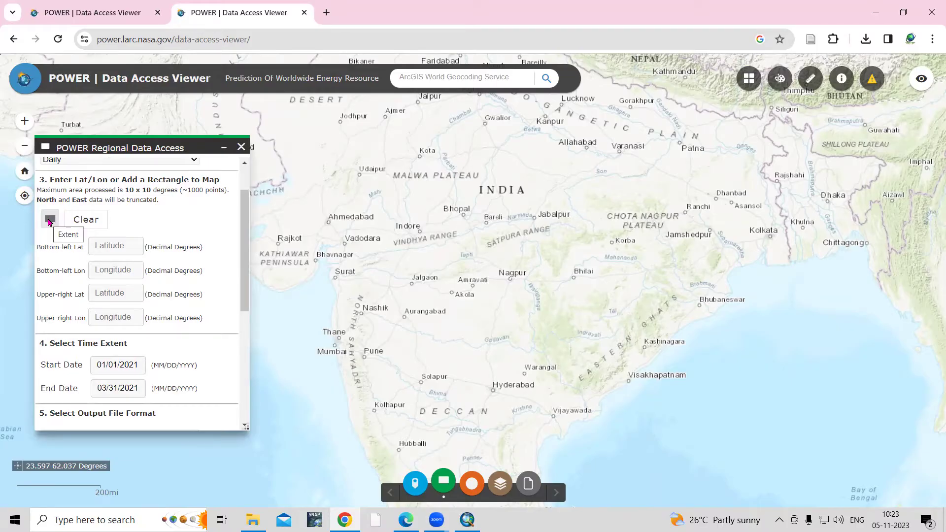
pyautogui.click(50, 220)
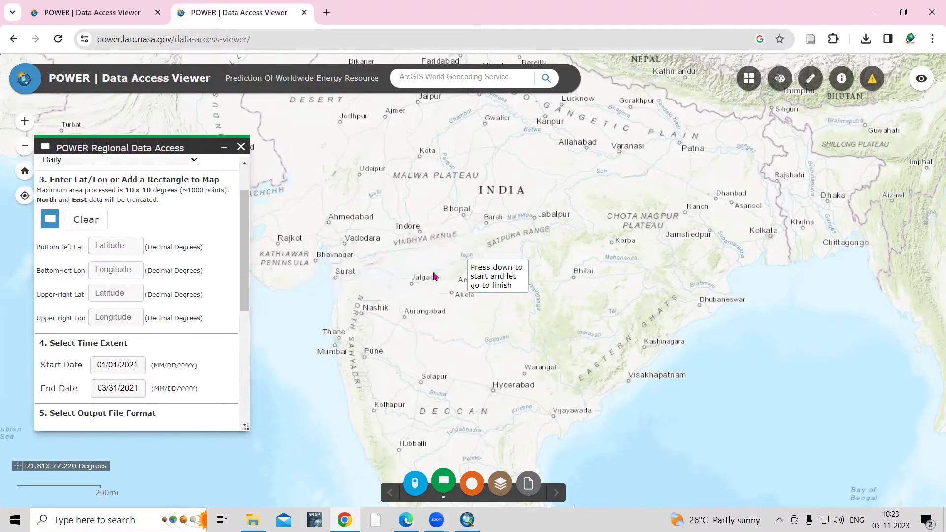
pyautogui.scroll(-2, 398, 273)
pyautogui.scroll(2, 400, 261)
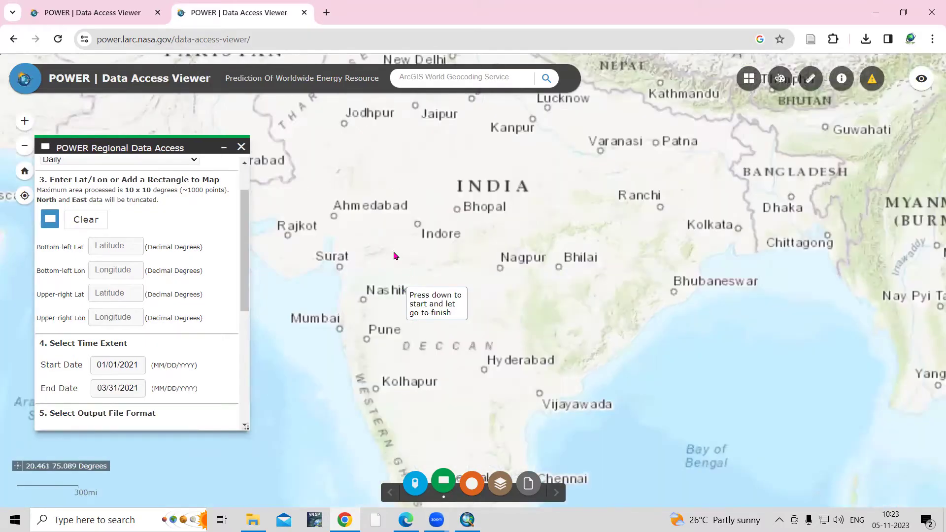
pyautogui.moveTo(392, 250); pyautogui.dragTo(418, 275)
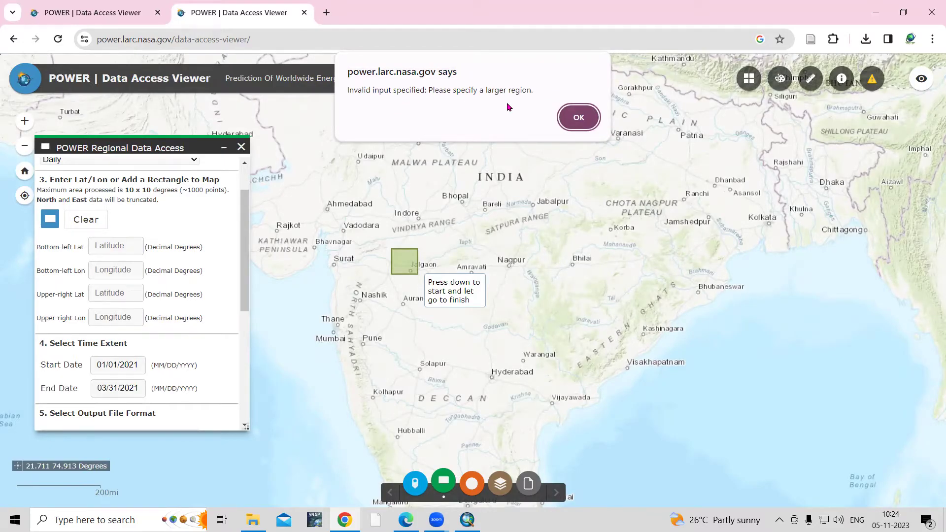
pyautogui.click(578, 117)
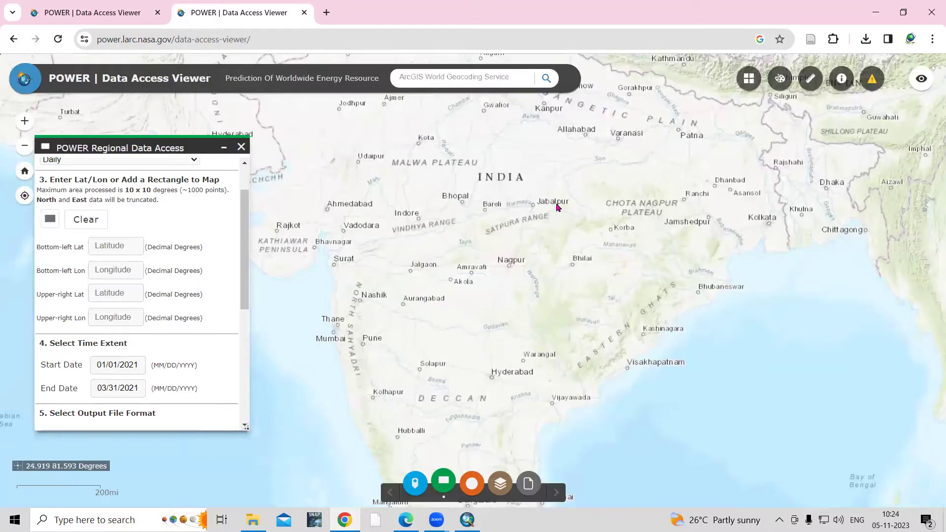
# Draw an extent rectangle over the Jalgaon–Aurangabad area, from about 17.93, 74.36 to about 21.55, 78.23 decimal degrees.
pyautogui.moveTo(376, 254)
pyautogui.mouseDown()
pyautogui.moveTo(377, 241)
pyautogui.moveTo(430, 317)
pyautogui.moveTo(521, 378)
pyautogui.moveTo(484, 352)
pyautogui.mouseUp()
pyautogui.click(49, 219)
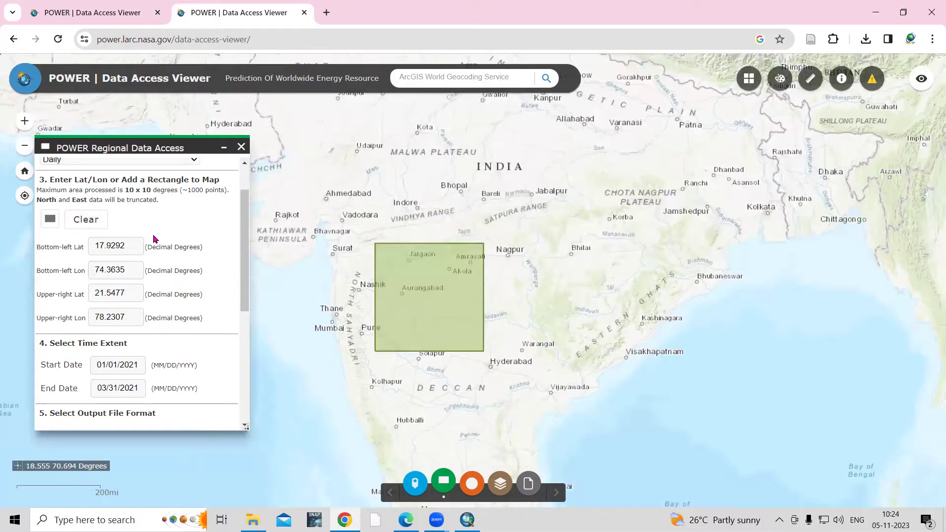
pyautogui.click(107, 248)
# Set the start date of the time extent to 01/01/2020.
pyautogui.scroll(-3, 244, 281)
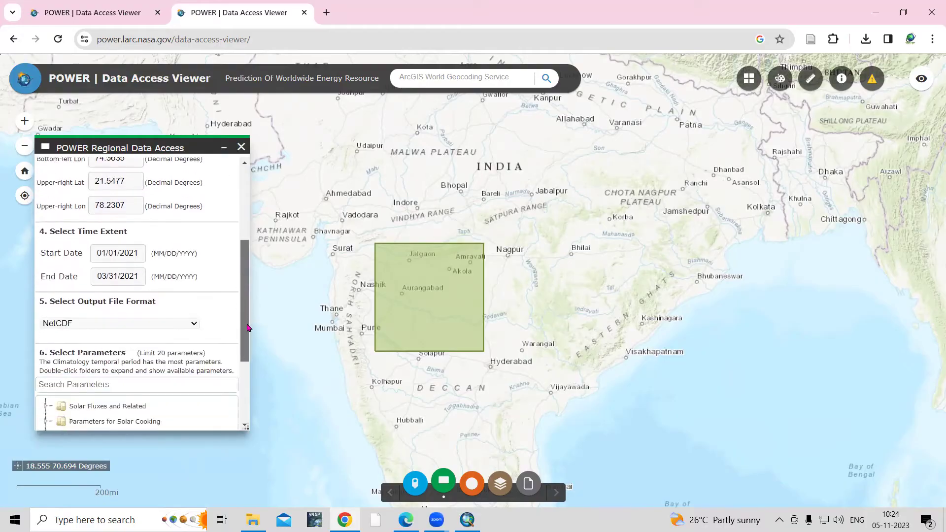
pyautogui.click(105, 252)
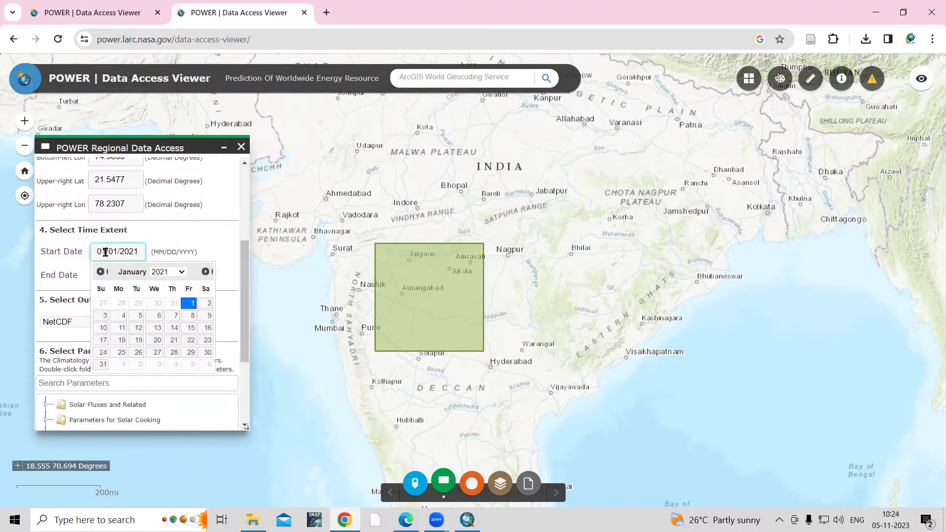
pyautogui.click(173, 241)
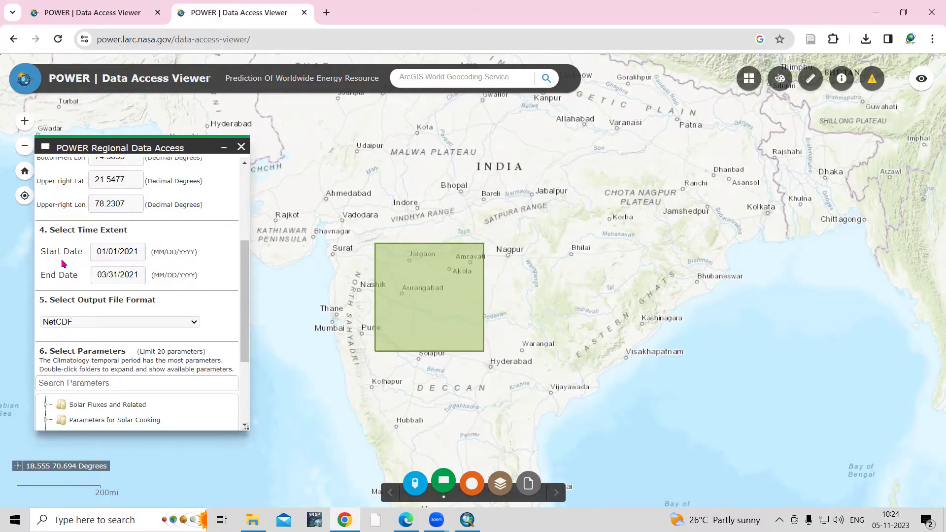
pyautogui.click(113, 252)
pyautogui.click(181, 272)
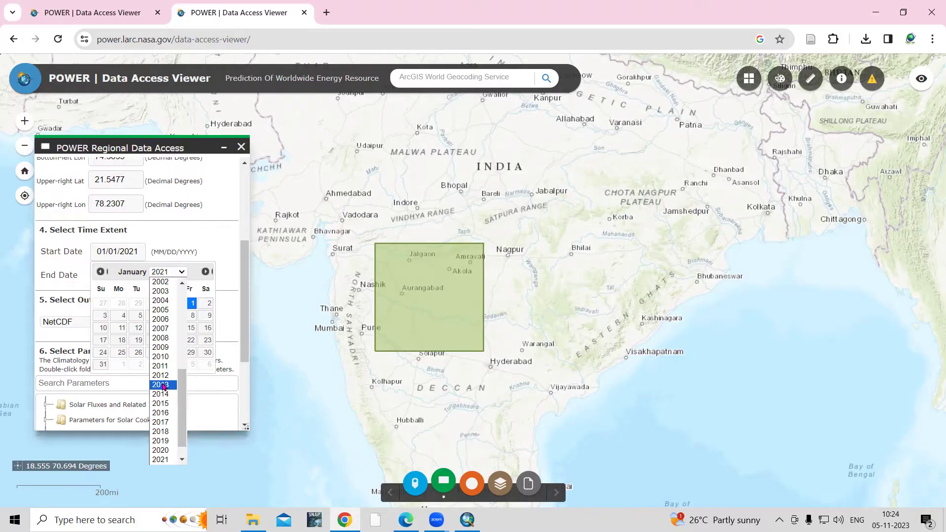
pyautogui.scroll(-1, 164, 409)
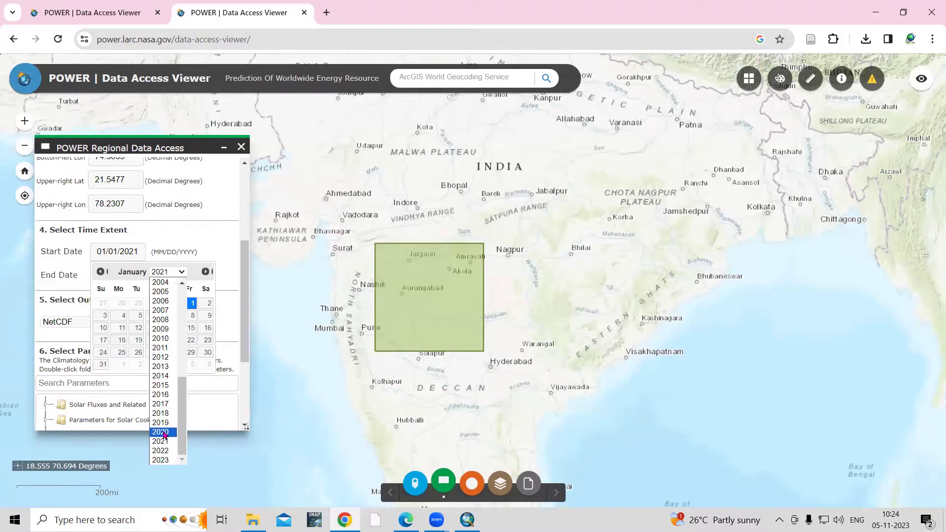
pyautogui.click(164, 432)
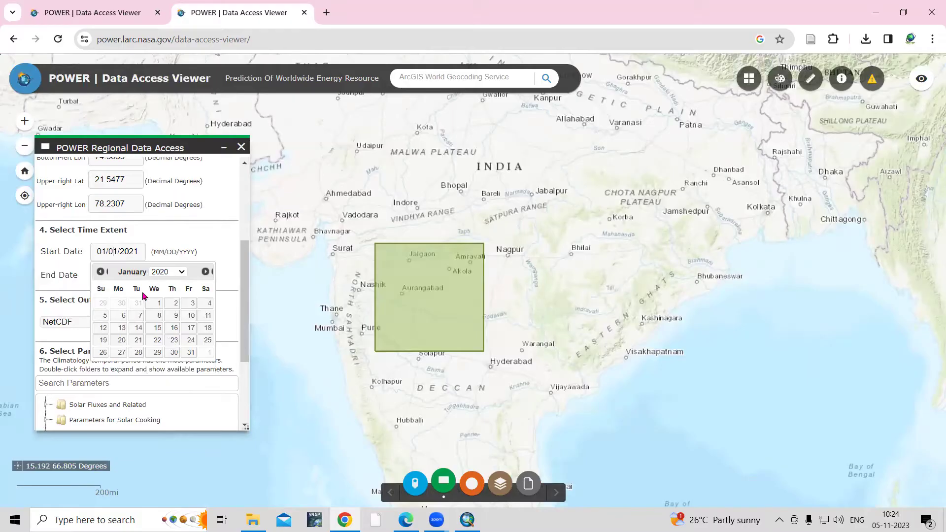
pyautogui.click(159, 304)
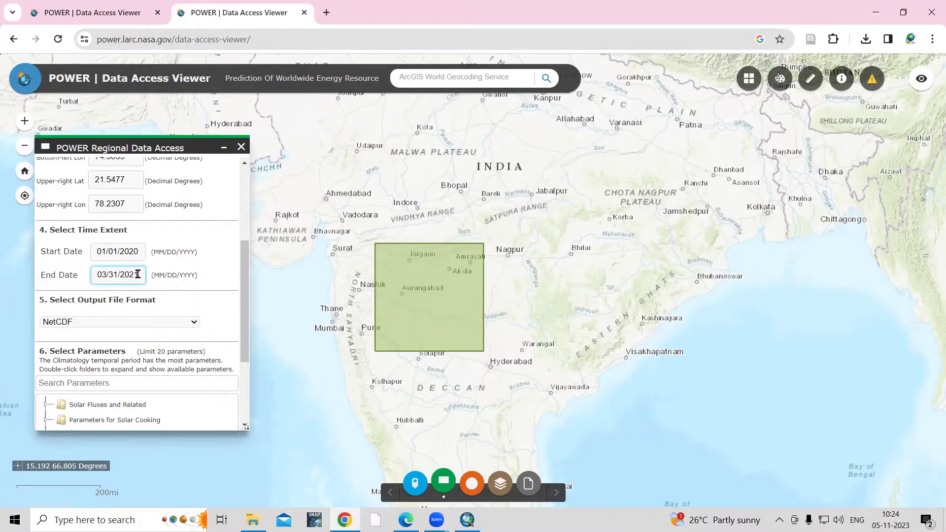
# Set the end date of the time extent to 12/31/2020.
pyautogui.click(138, 274)
pyautogui.click(168, 295)
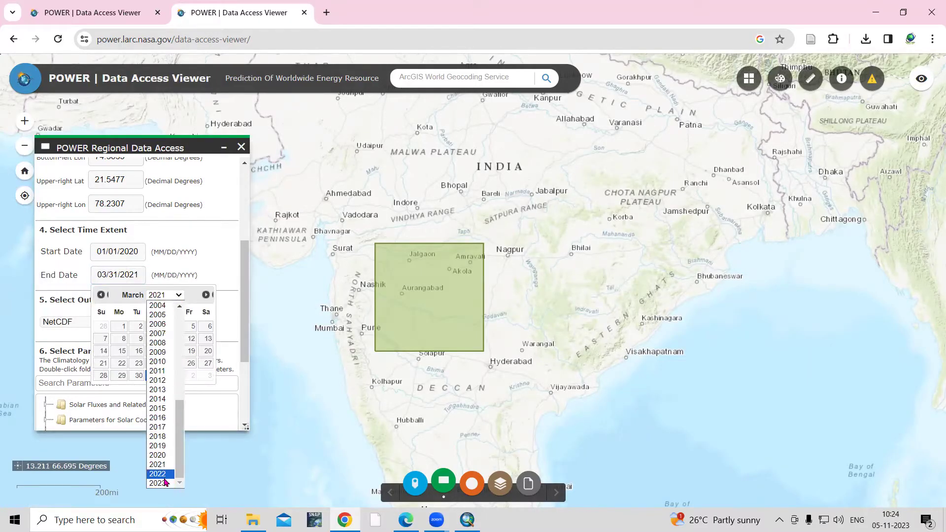
pyautogui.click(162, 455)
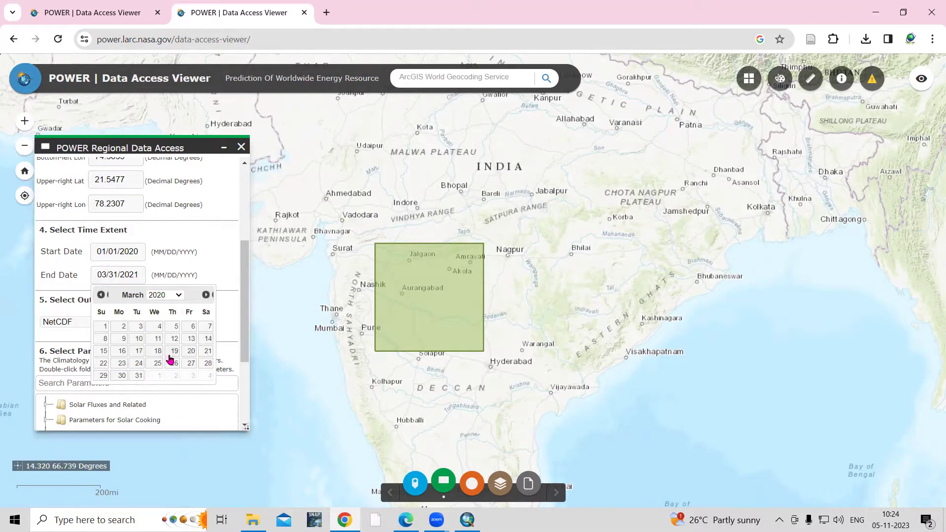
pyautogui.click(205, 295)
pyautogui.click(205, 294)
pyautogui.click(205, 295)
pyautogui.click(205, 294)
pyautogui.click(205, 294)
pyautogui.click(205, 295)
pyautogui.click(205, 294)
pyautogui.click(205, 295)
pyautogui.click(205, 295)
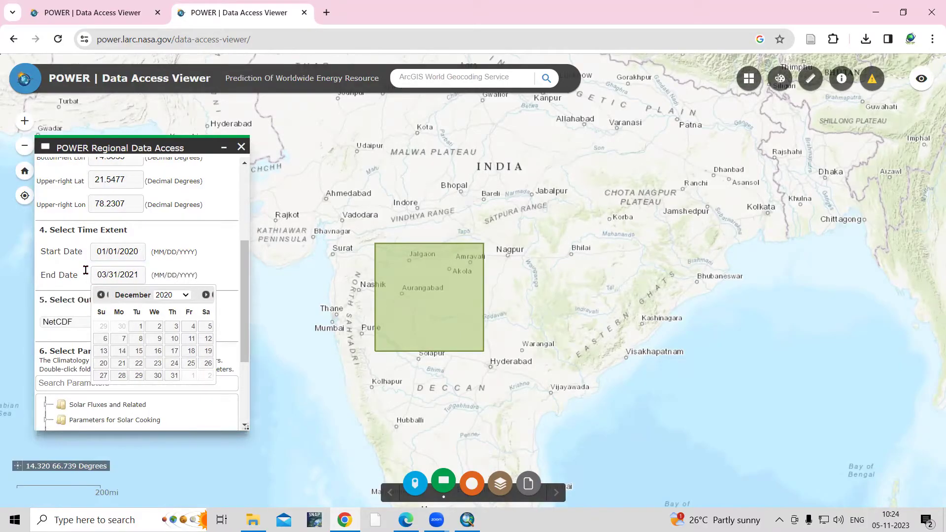
pyautogui.click(172, 379)
# Choose NetCDF as the output file format and select the All Sky Surface Shortwave Downward Irradiance parameter from Solar Fluxes and Related.
pyautogui.click(131, 325)
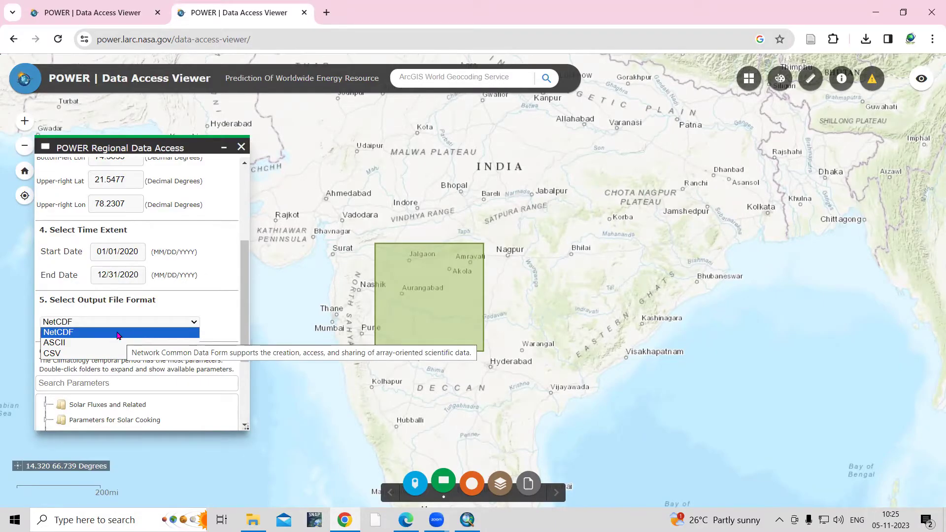
pyautogui.click(119, 335)
pyautogui.scroll(-3, 245, 290)
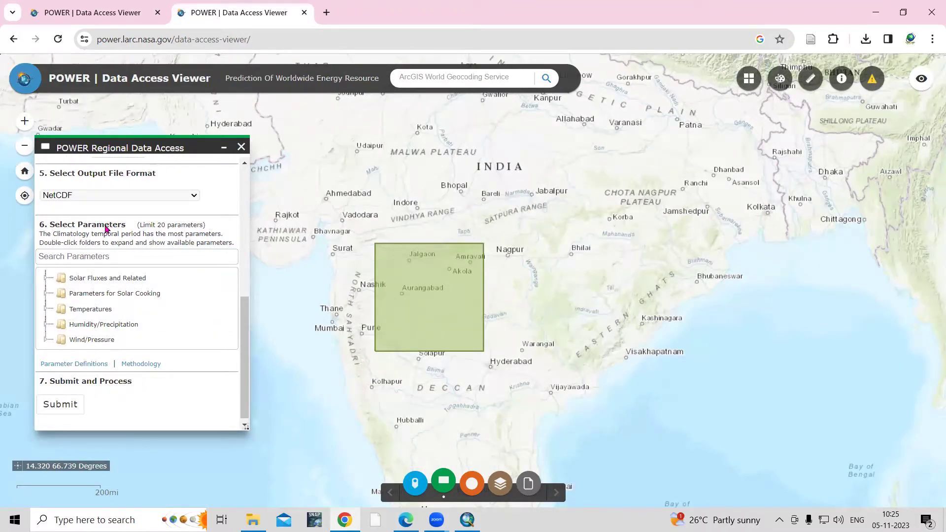
pyautogui.click(46, 281)
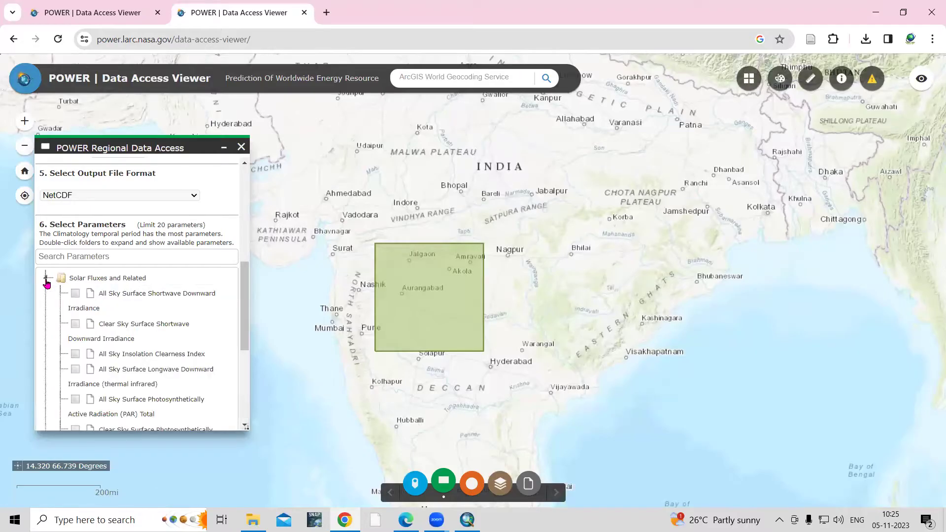
pyautogui.click(77, 294)
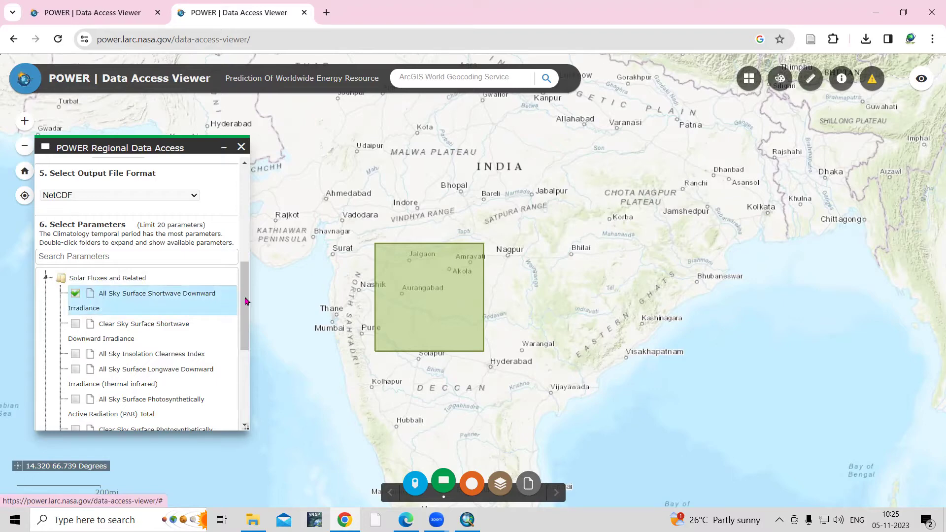
pyautogui.moveTo(241, 301); pyautogui.dragTo(242, 338)
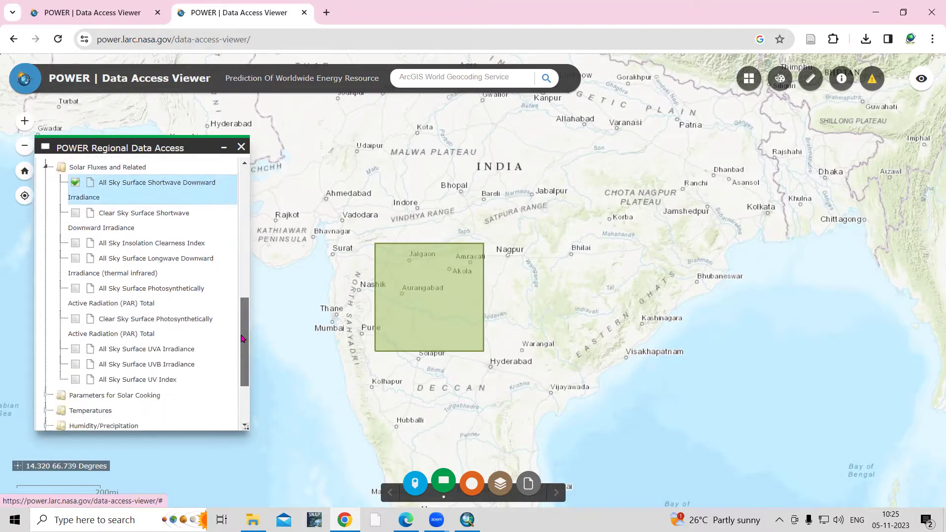
pyautogui.click(46, 168)
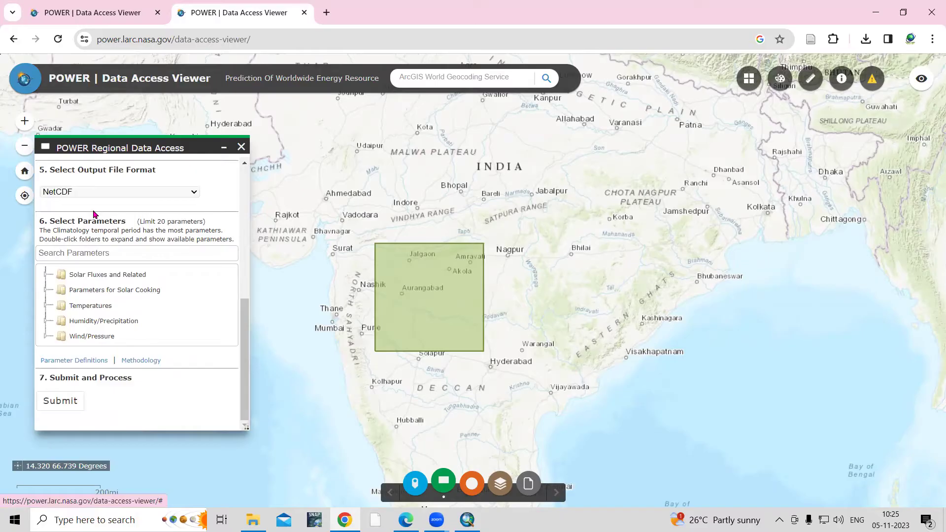
# Select the parameters Temperature at 2 Meters Maximum and Temperature at 2 Meters Minimum from Temperatures.
pyautogui.click(45, 309)
pyautogui.scroll(-2, 243, 343)
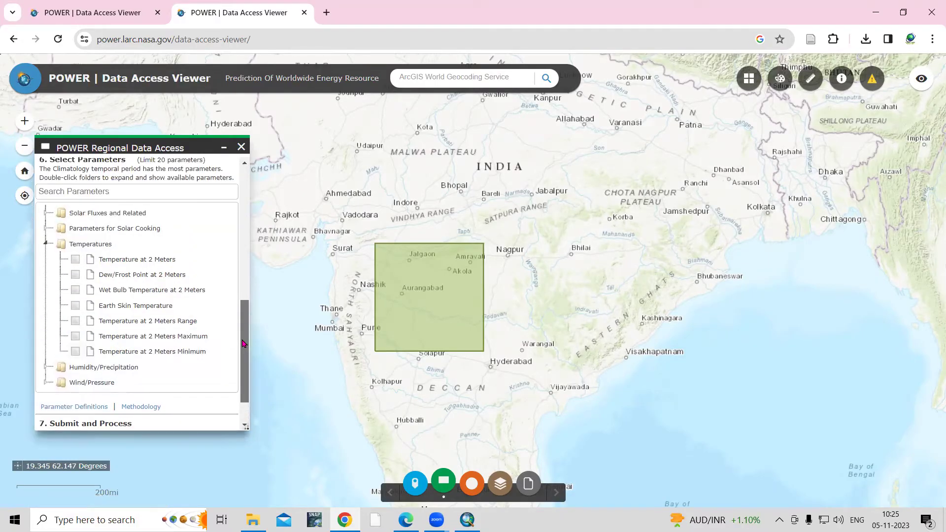
pyautogui.click(75, 337)
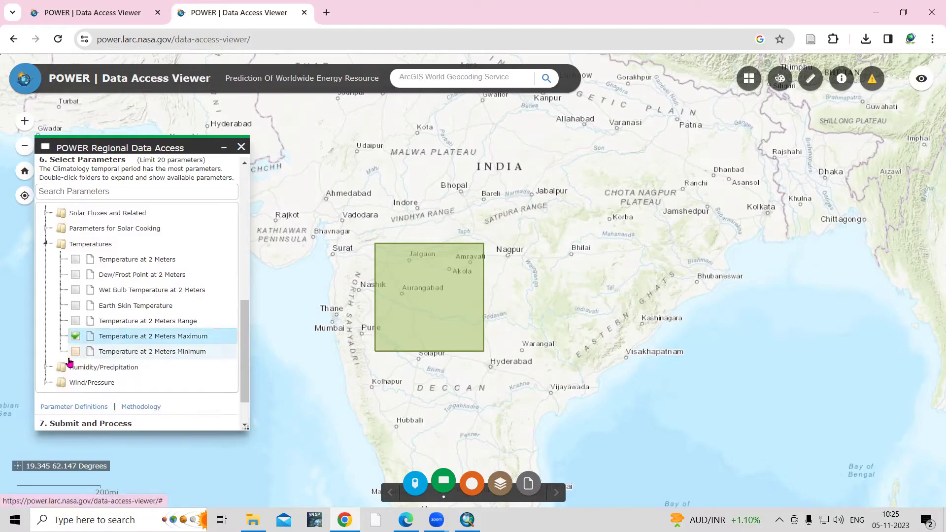
pyautogui.click(73, 352)
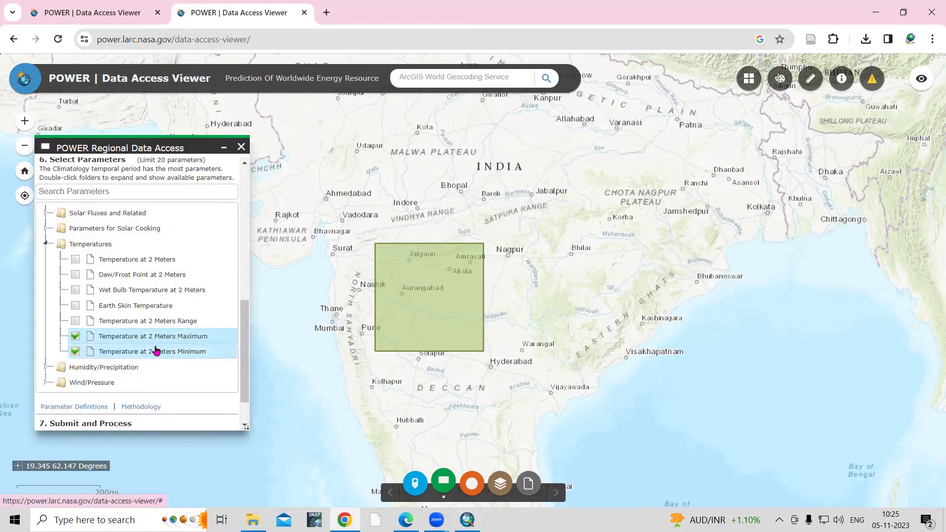
# Select the parameters Precipitation and Relative Humidity at 2 Meters from Humidity/Precipitation.
pyautogui.scroll(-2, 238, 328)
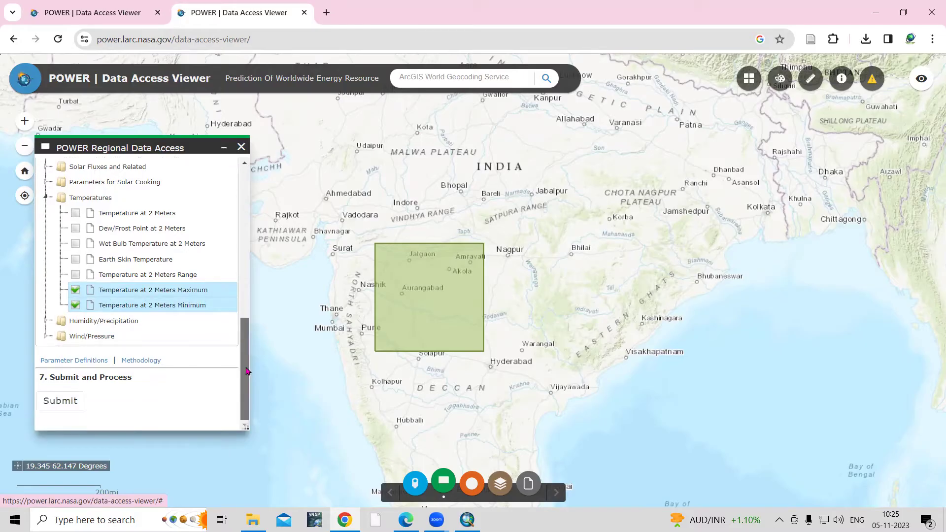
pyautogui.click(43, 321)
pyautogui.scroll(-1, 77, 333)
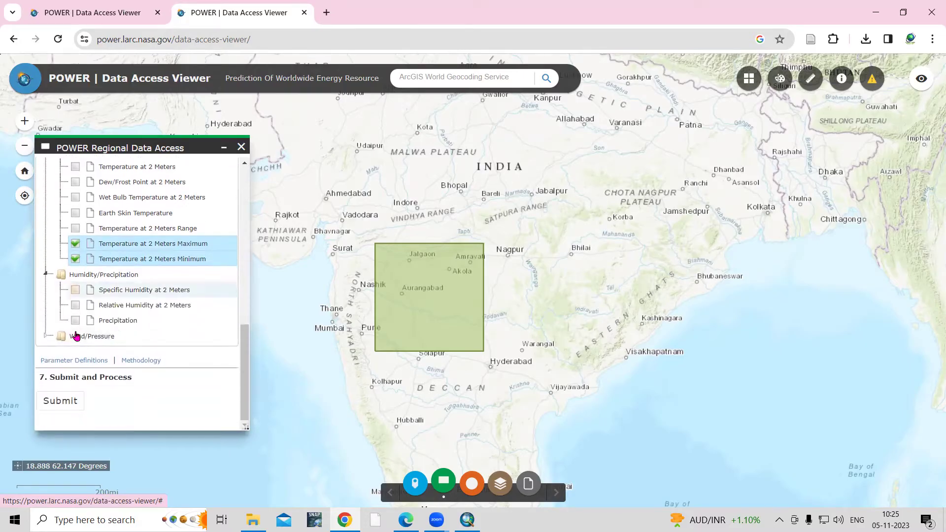
pyautogui.click(76, 322)
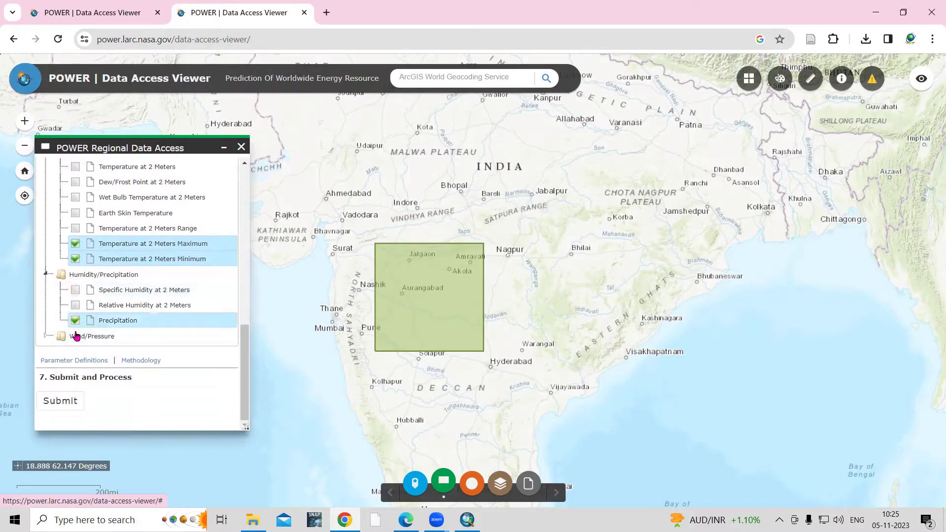
pyautogui.click(74, 306)
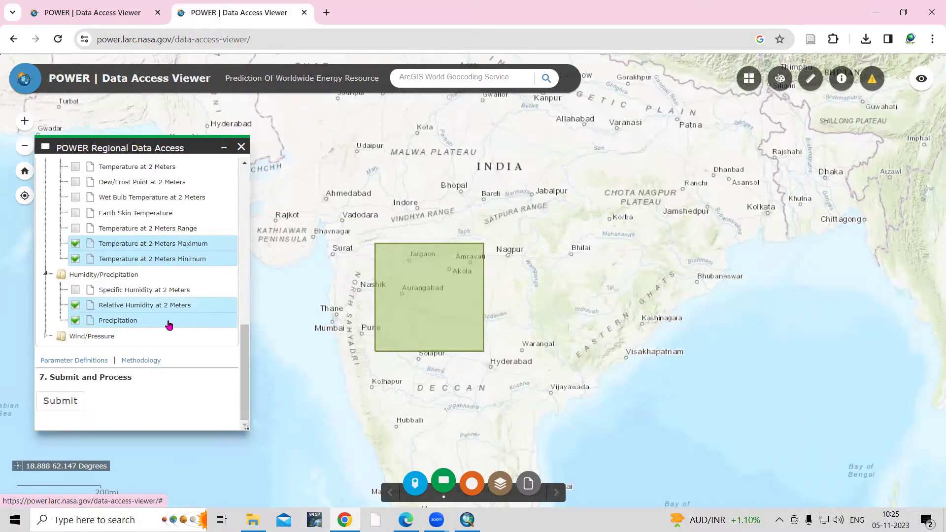
# Select the Wind Speed at 10 Meters parameter from Wind/Pressure and collapse that group again.
pyautogui.click(141, 335)
pyautogui.scroll(-3, 142, 335)
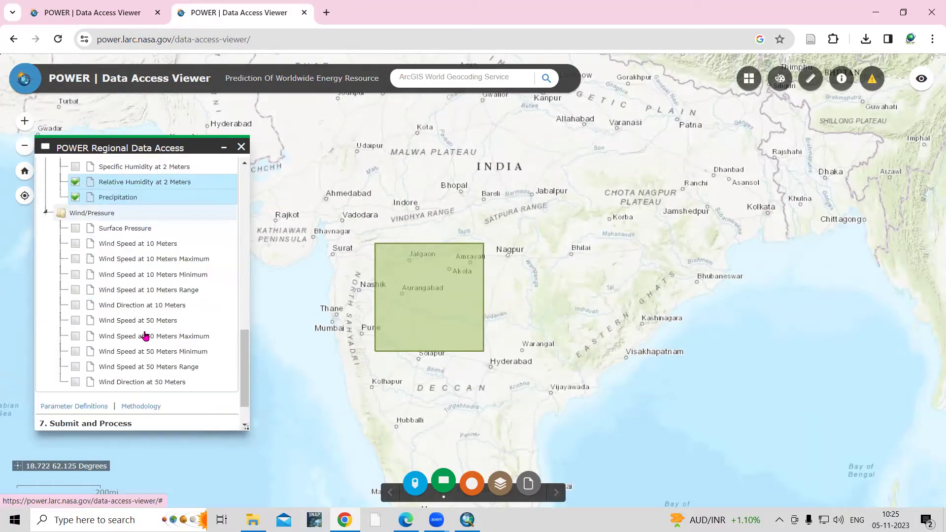
pyautogui.click(75, 244)
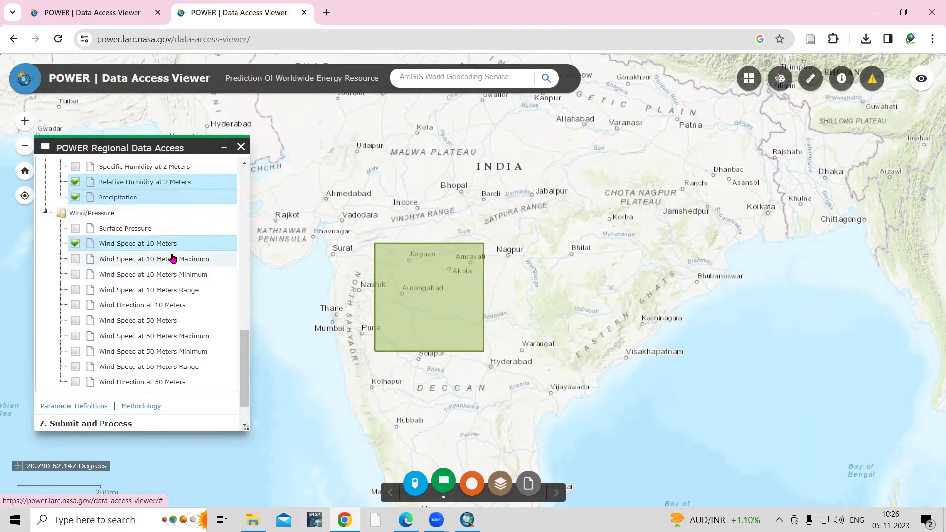
pyautogui.scroll(-1, 190, 305)
pyautogui.scroll(3, 190, 306)
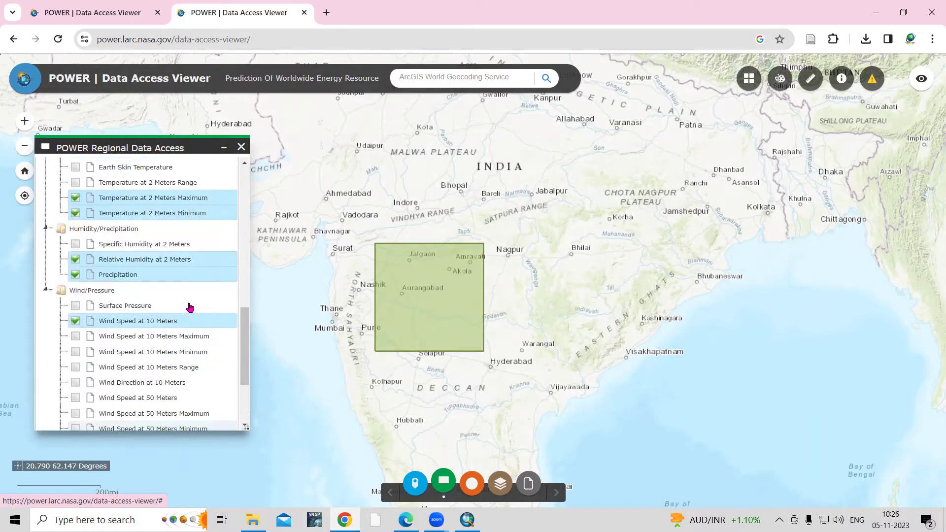
pyautogui.scroll(-3, 133, 365)
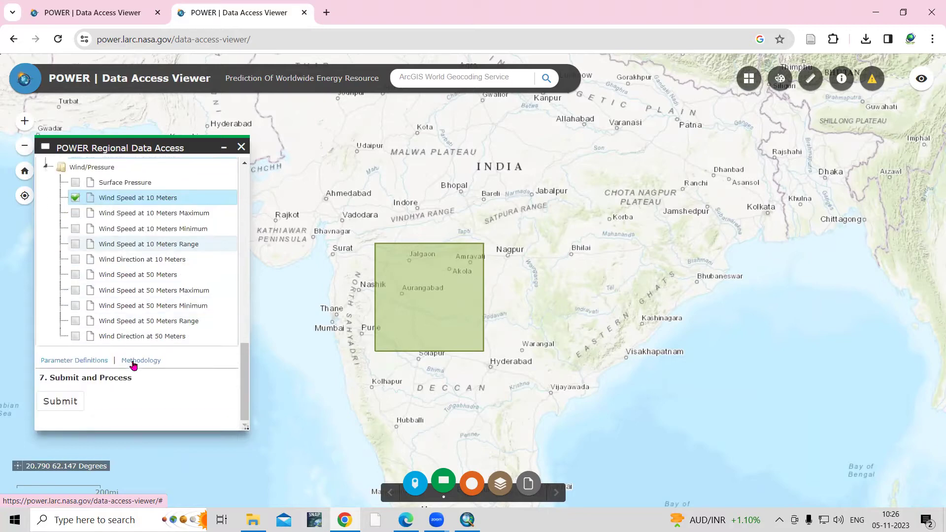
pyautogui.scroll(1, 93, 285)
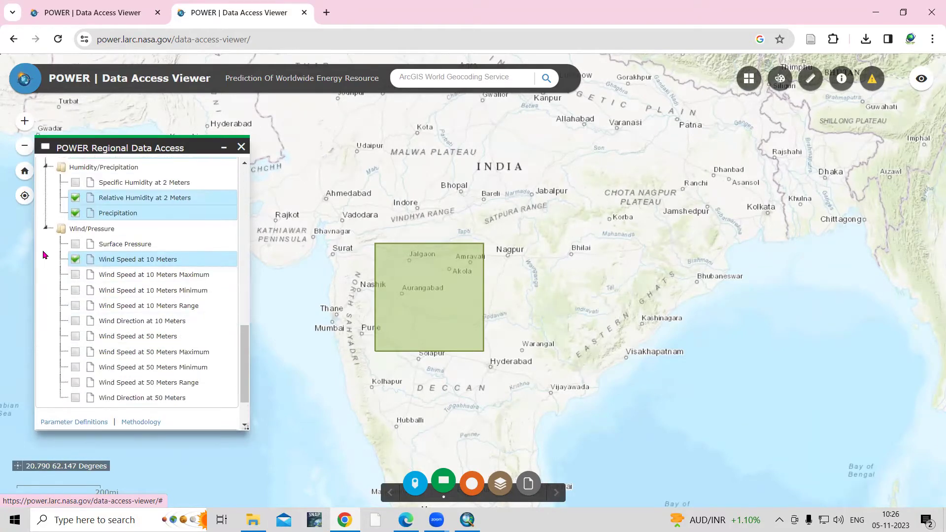
pyautogui.click(45, 229)
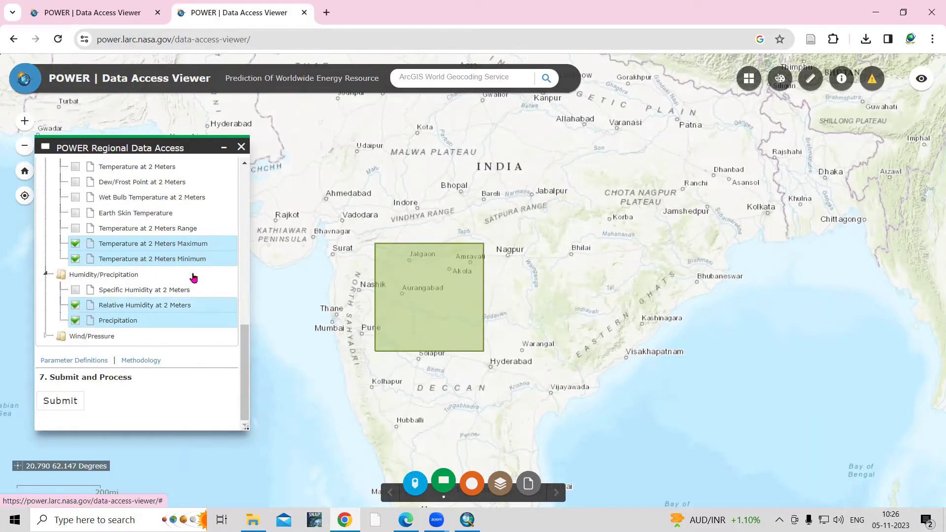
# Review the request's region, dates, file format and parameters, and submit it for processing.
pyautogui.scroll(5, 142, 263)
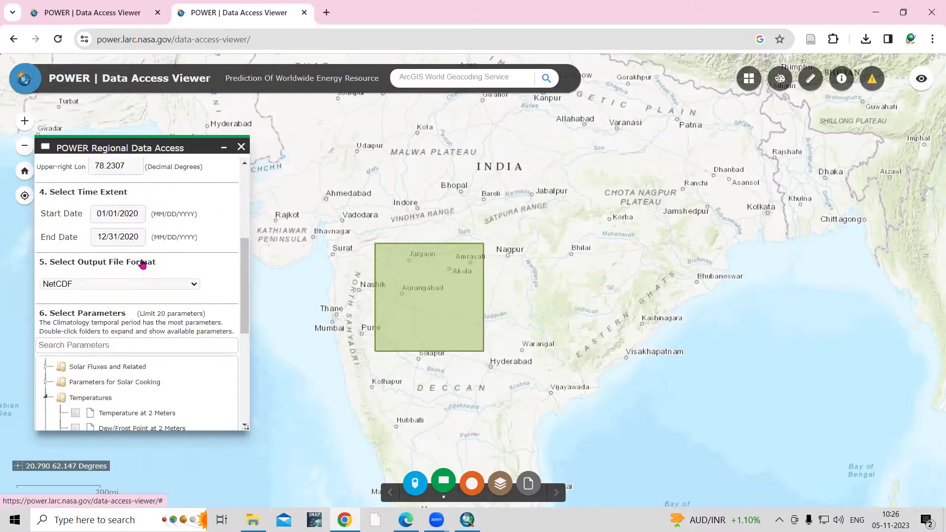
pyautogui.scroll(2, 163, 195)
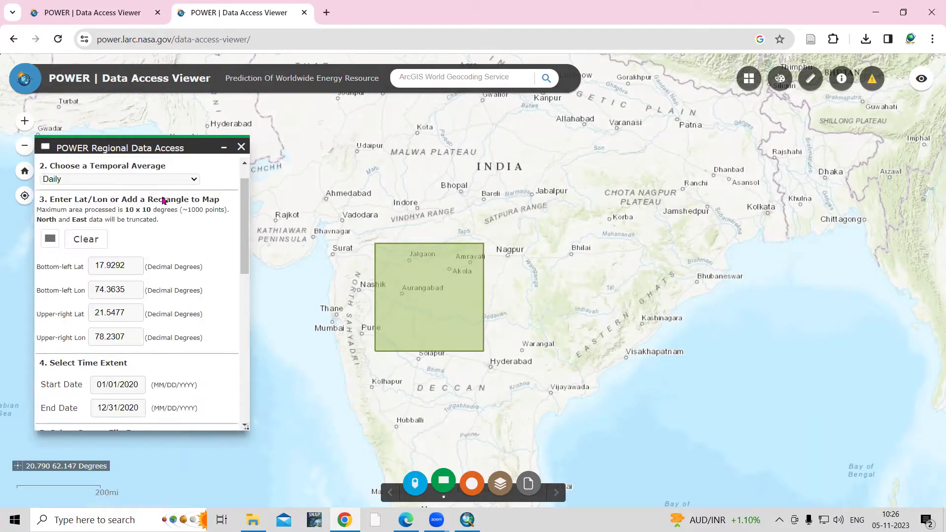
pyautogui.scroll(-10, 154, 198)
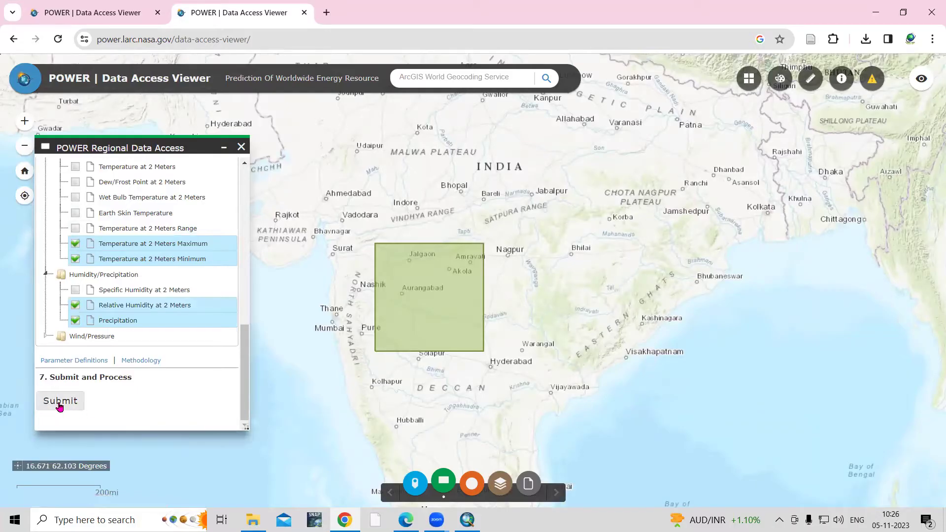
pyautogui.scroll(5, 134, 299)
pyautogui.scroll(1, 118, 364)
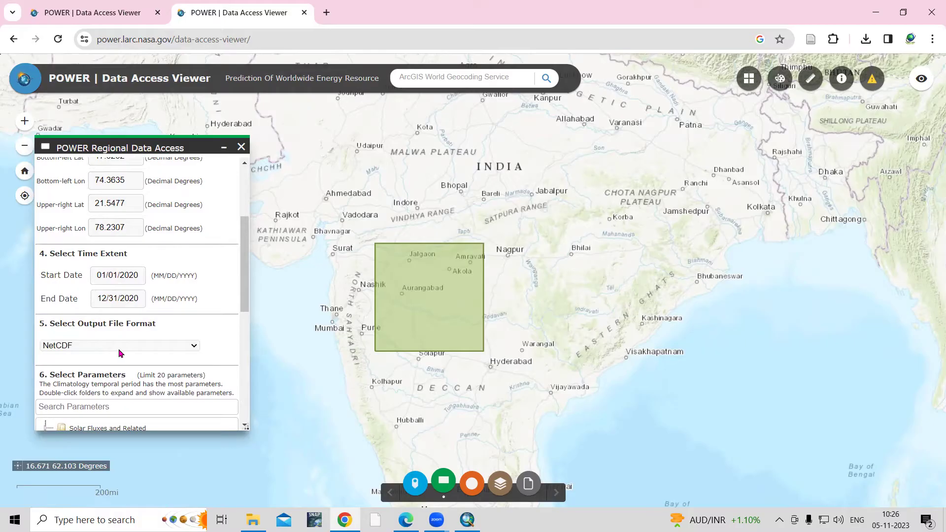
pyautogui.scroll(-6, 144, 366)
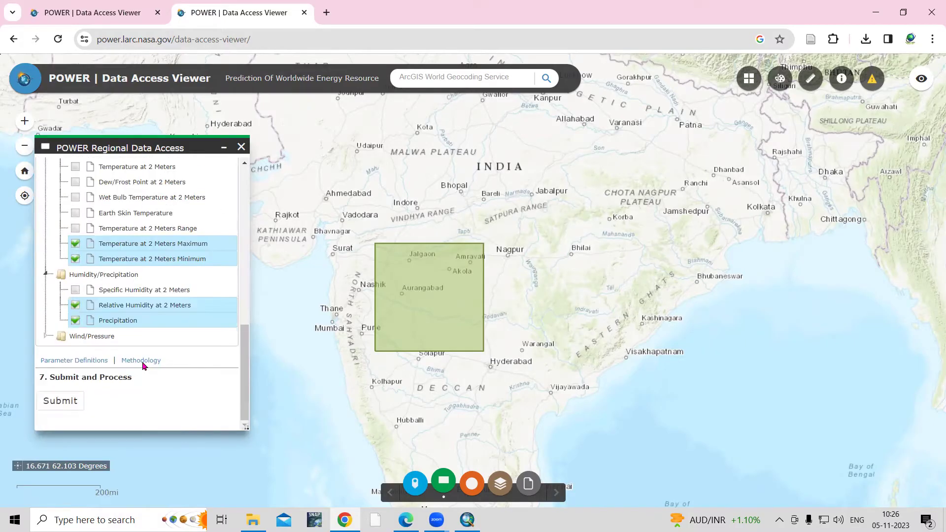
pyautogui.click(62, 403)
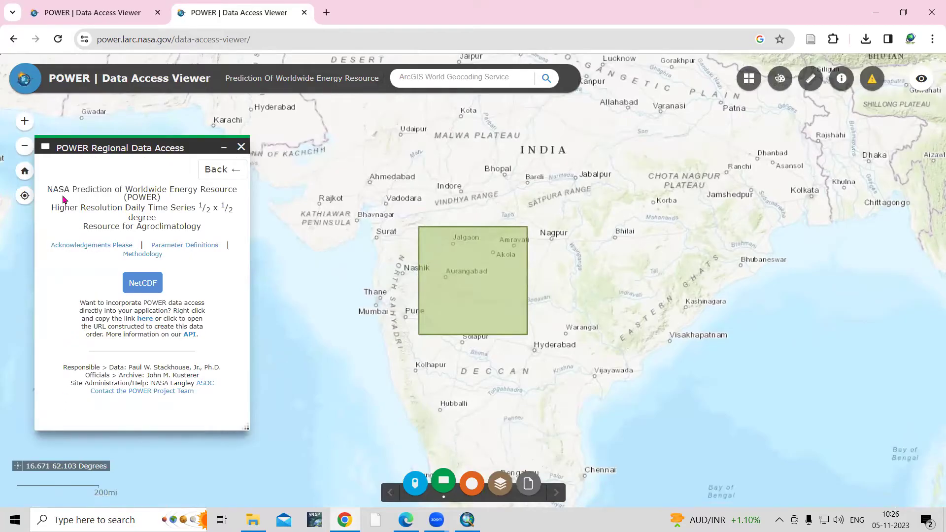
# Highlight the dataset title and the daily time series resolution in the request result.
pyautogui.moveTo(57, 189); pyautogui.dragTo(164, 201)
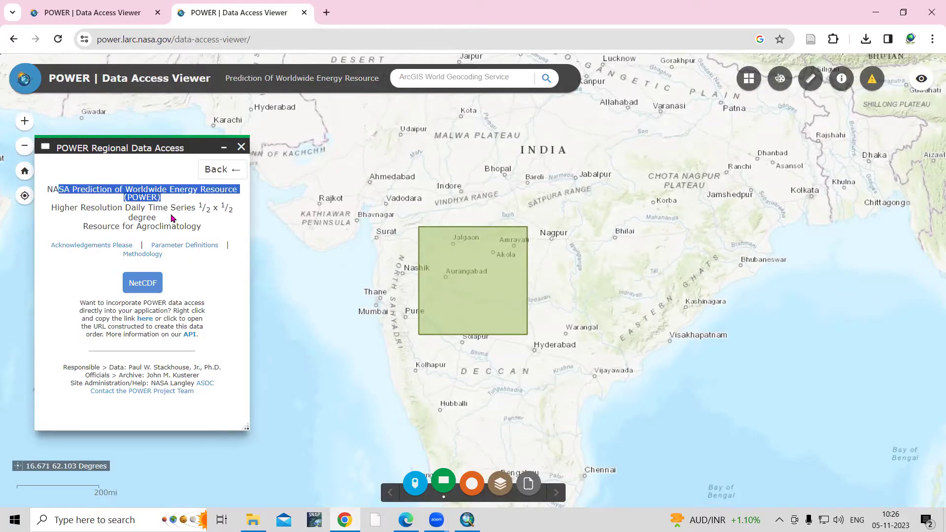
pyautogui.click(172, 219)
pyautogui.moveTo(148, 207); pyautogui.dragTo(232, 209)
pyautogui.click(168, 224)
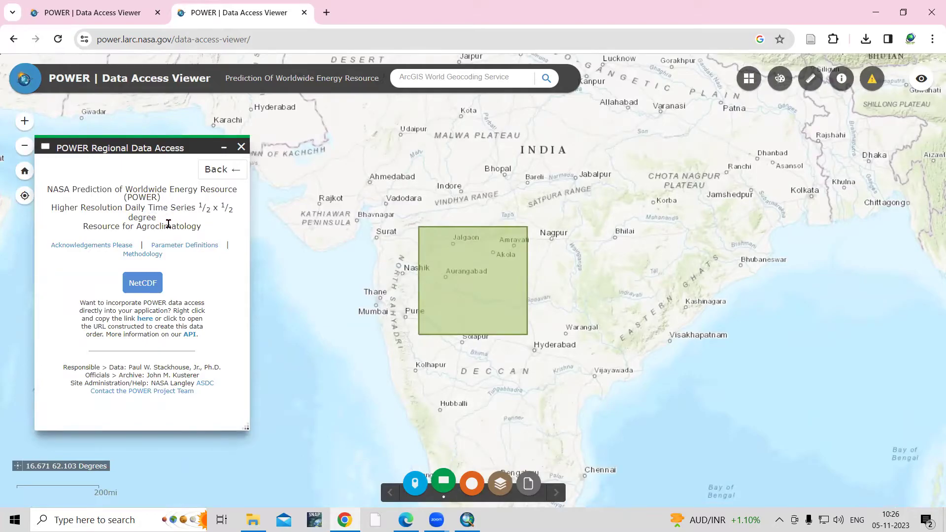
# Download the request result as a NetCDF file, check it in the recent downloads, and return to the request form.
pyautogui.click(140, 288)
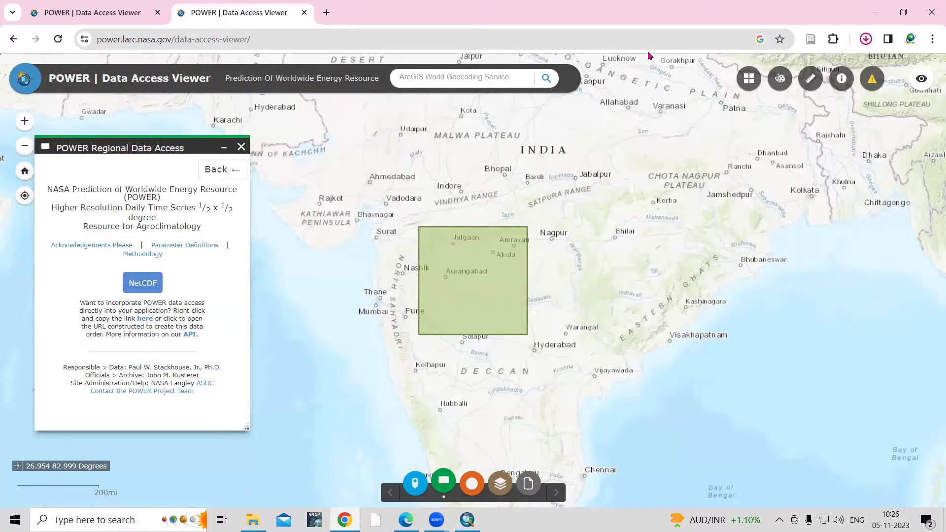
pyautogui.click(866, 39)
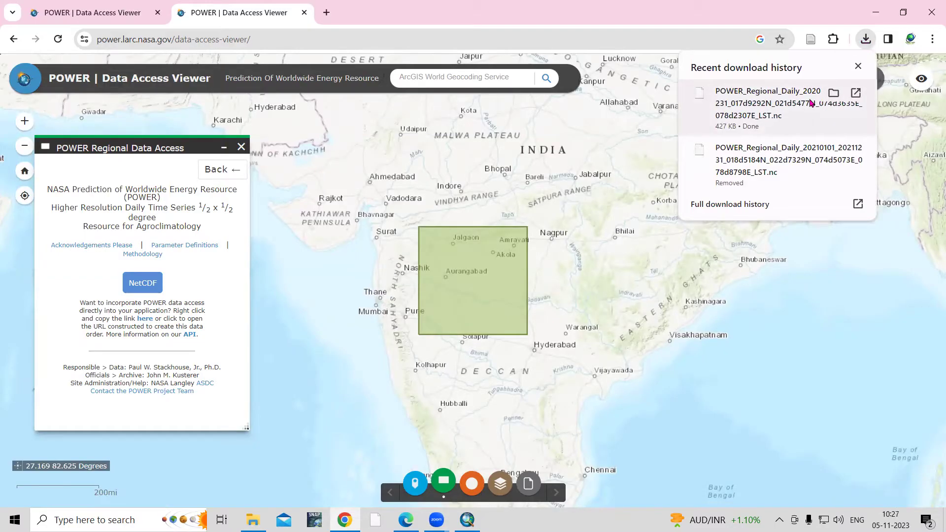
pyautogui.click(192, 297)
pyautogui.click(219, 178)
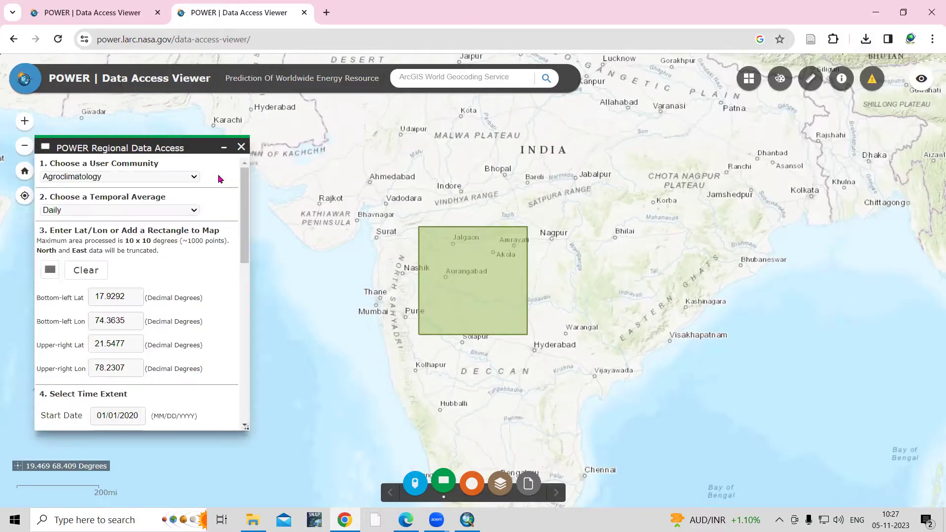
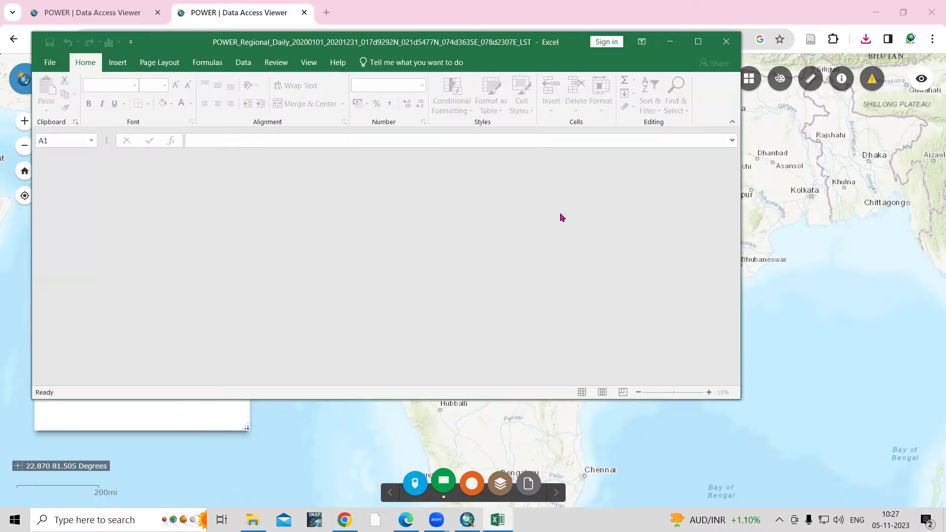
# Maximize the Excel window containing the downloaded POWER regional daily data for 01/01/2020 through 12/31/2020.
pyautogui.click(690, 50)
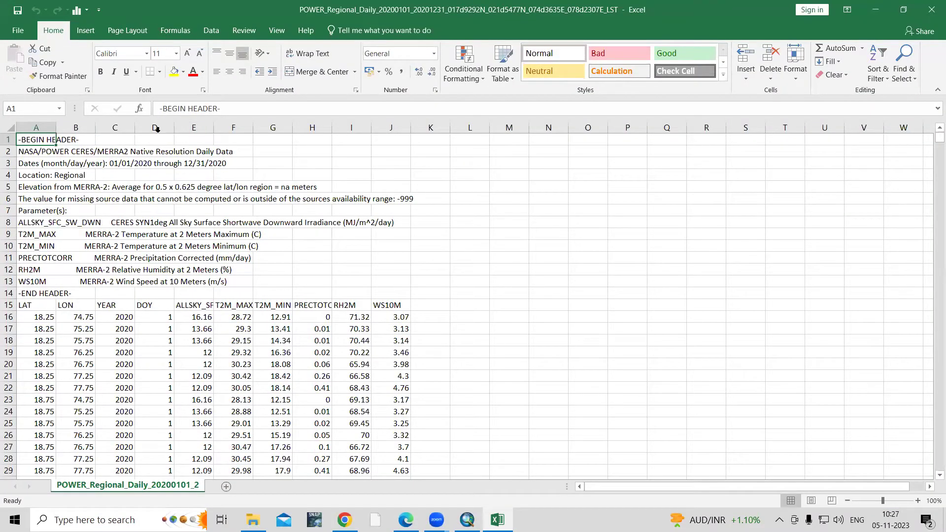
# Fit the YEAR and PRECTOTCORR columns to their contents while checking the T2M_MAX and PRECTOTCORR definitions in the header.
pyautogui.doubleClick(134, 128)
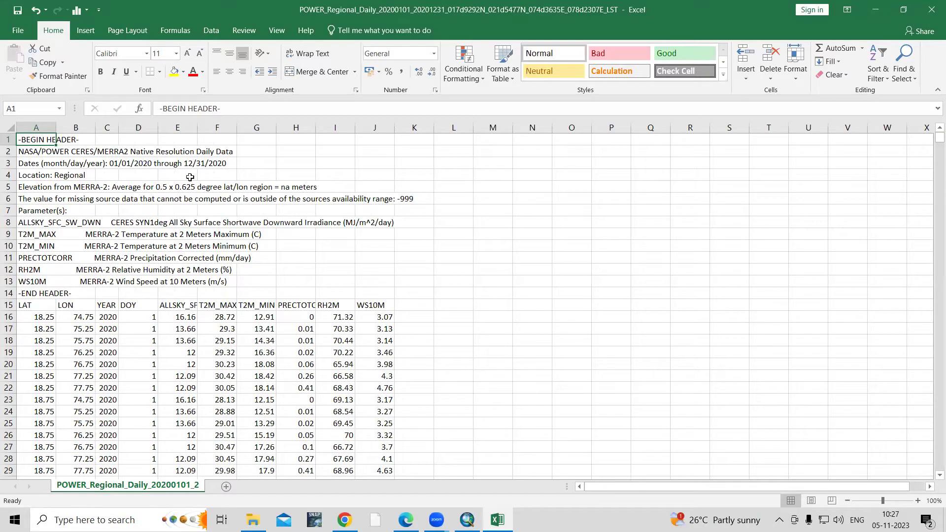
pyautogui.click(319, 302)
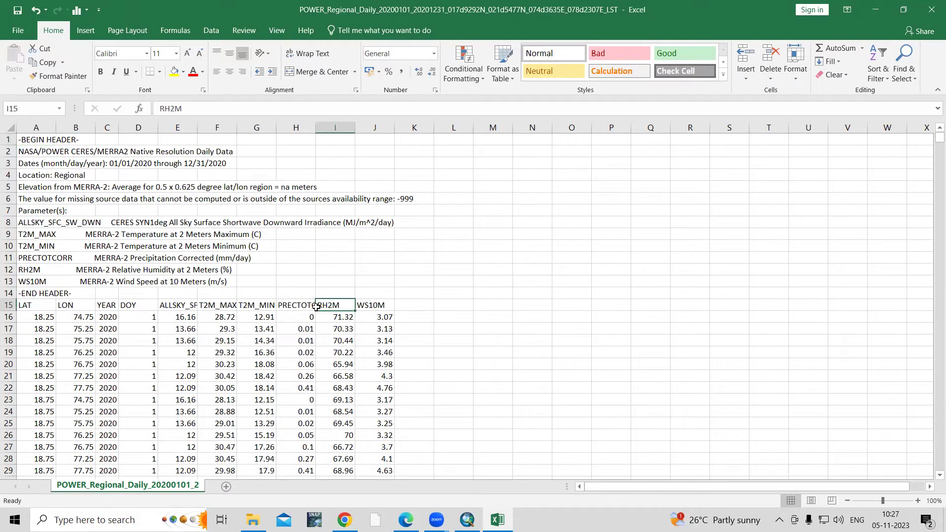
pyautogui.click(303, 306)
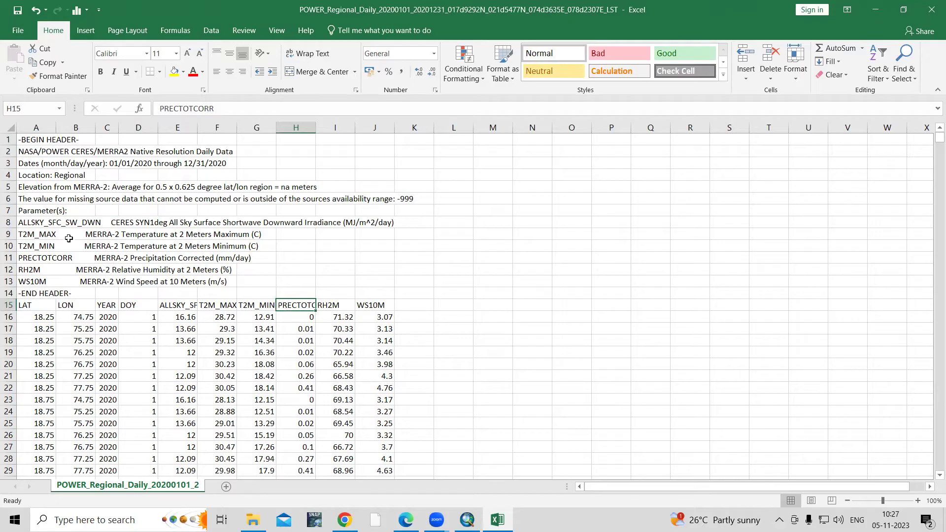
pyautogui.click(37, 236)
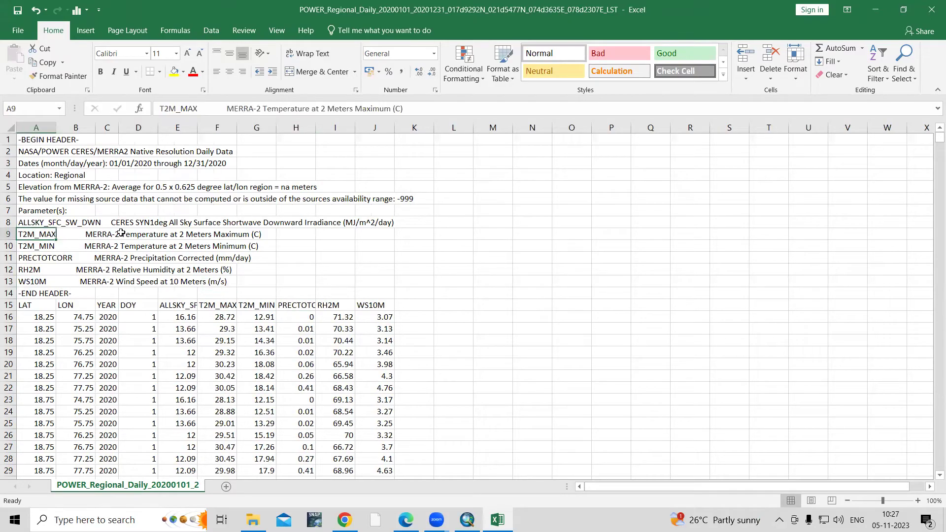
pyautogui.click(56, 257)
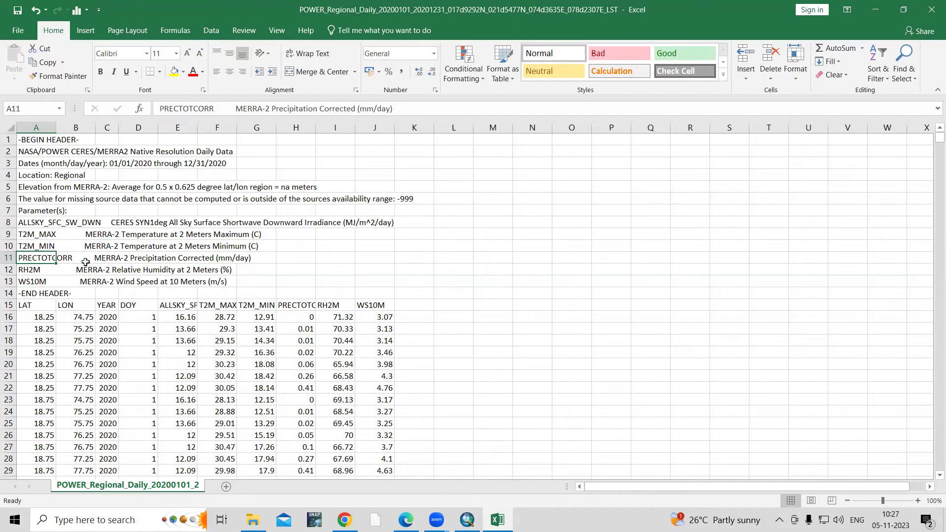
pyautogui.click(150, 256)
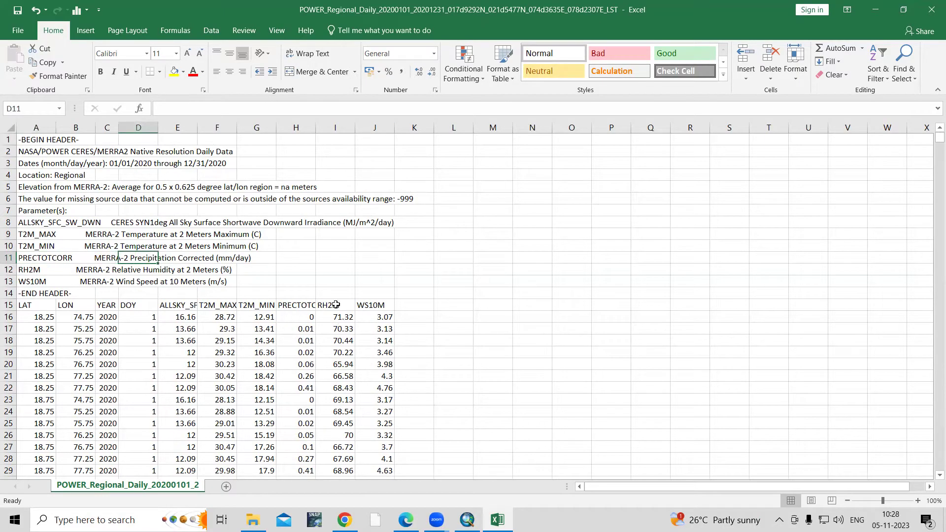
pyautogui.click(303, 305)
pyautogui.doubleClick(316, 127)
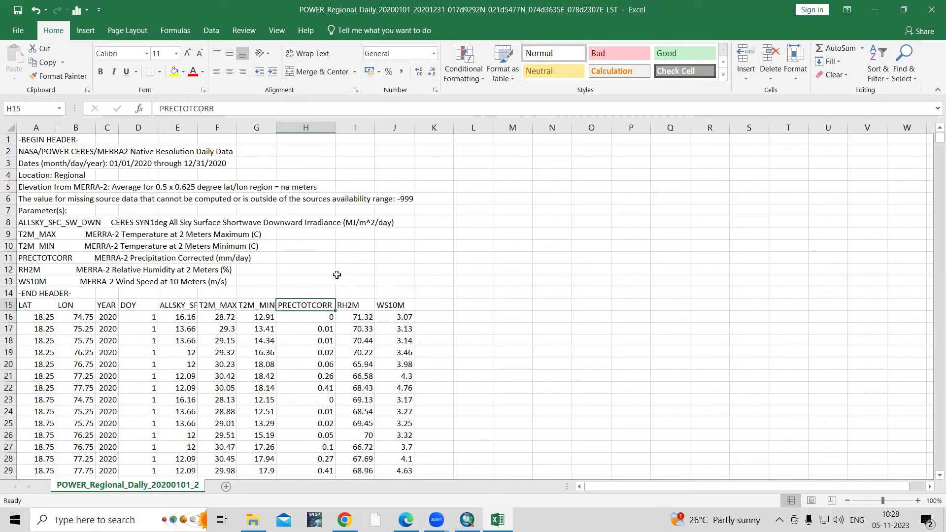
# Examine the T2M_MAX, T2M_MIN, ALLSKY_SFC_SW_DWN and PRECTOTCORR columns of the daily data table.
pyautogui.click(213, 306)
pyautogui.click(260, 306)
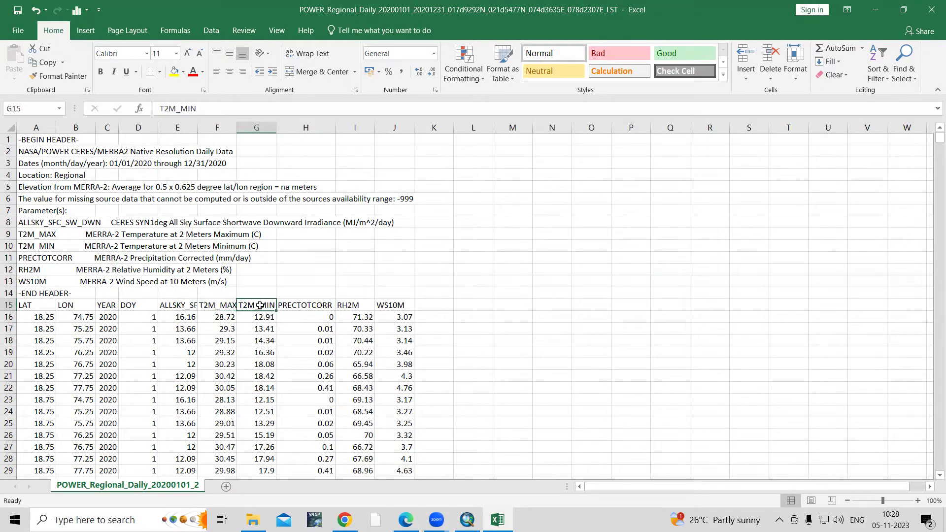
pyautogui.click(179, 306)
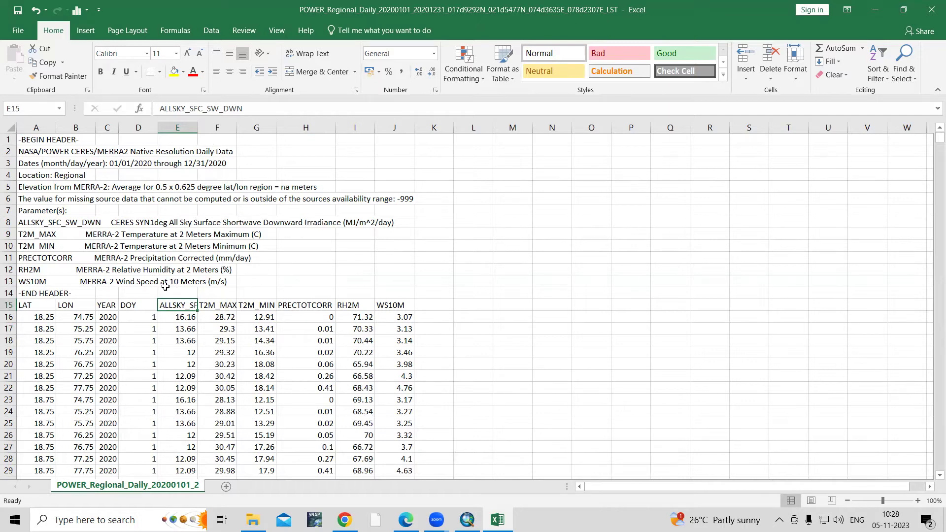
pyautogui.click(406, 306)
pyautogui.moveTo(311, 303); pyautogui.dragTo(306, 473)
pyautogui.click(293, 367)
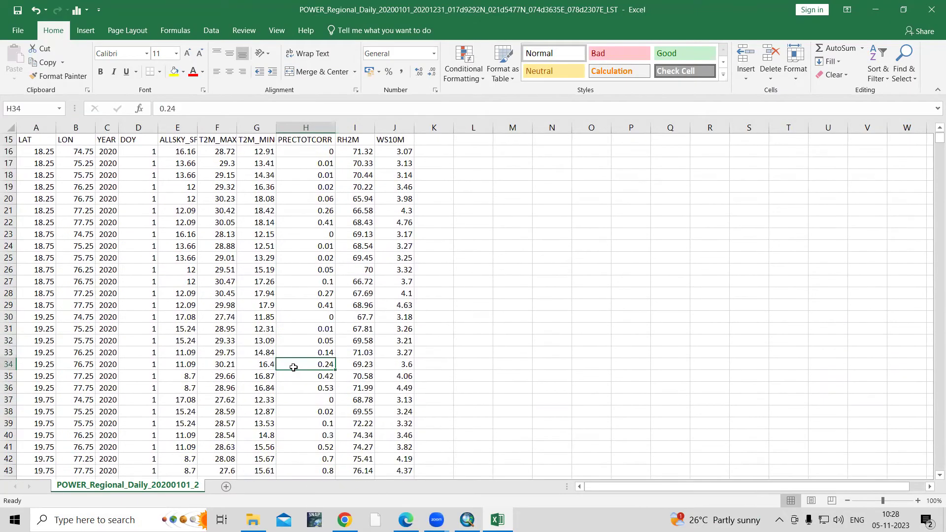
pyautogui.scroll(5, 294, 367)
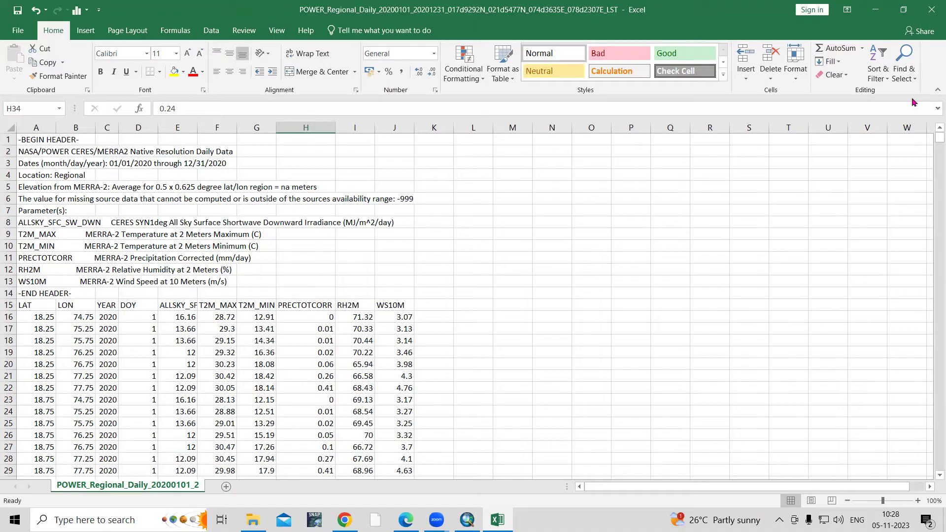
# Switch to the Chrome window and reveal the downloaded POWER regional NetCDF file for 2020 in its Downloads folder.
pyautogui.moveTo(467, 519)
pyautogui.click(457, 463)
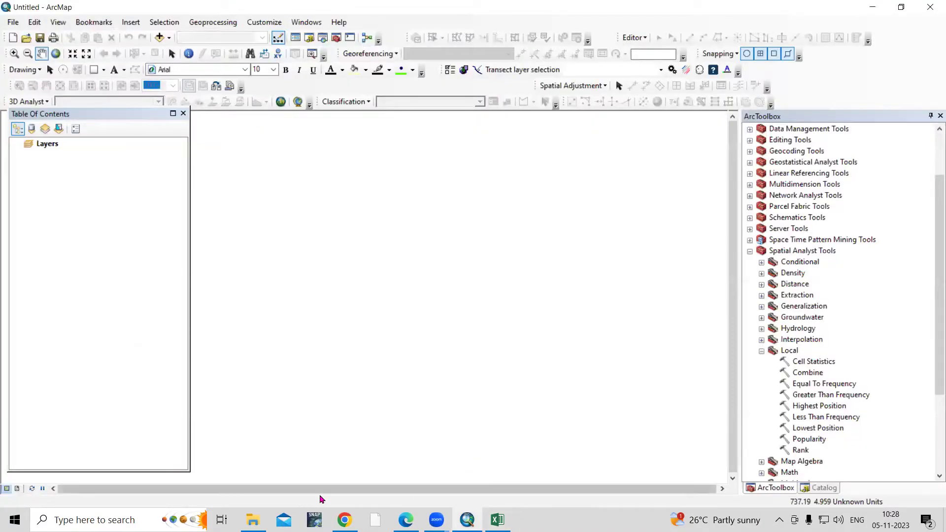
pyautogui.moveTo(344, 519)
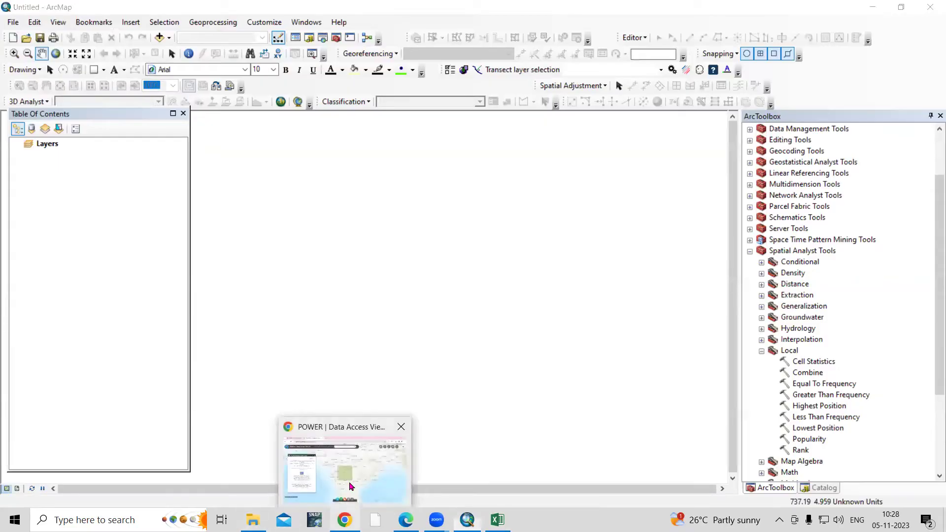
pyautogui.click(342, 463)
pyautogui.click(933, 39)
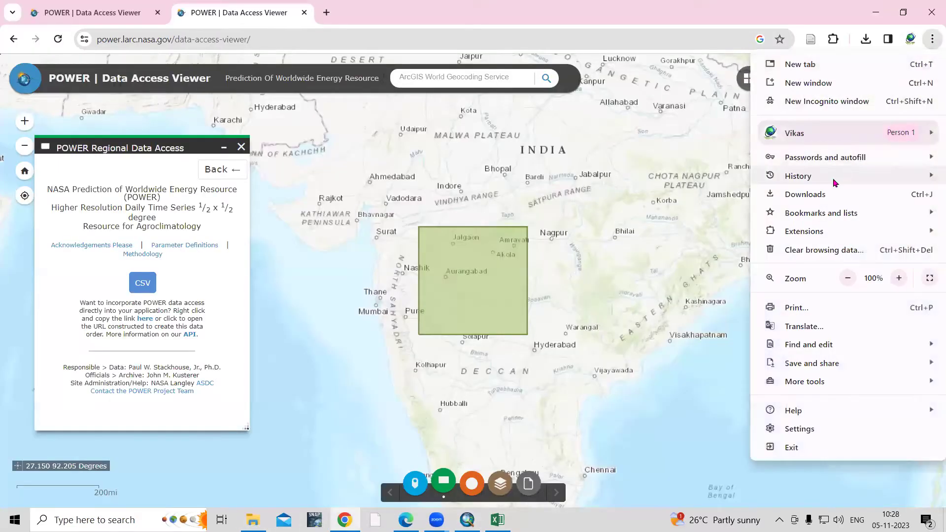
pyautogui.click(805, 194)
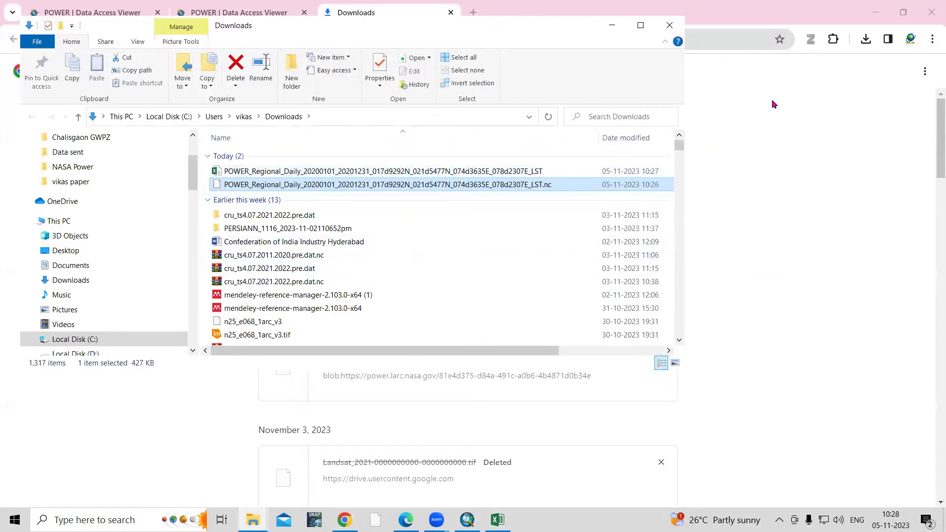
# Copy the 2020 POWER regional .nc file into E:\YouTube Video\Weather data and widen the Name column to show full file names.
pyautogui.rightClick(339, 187)
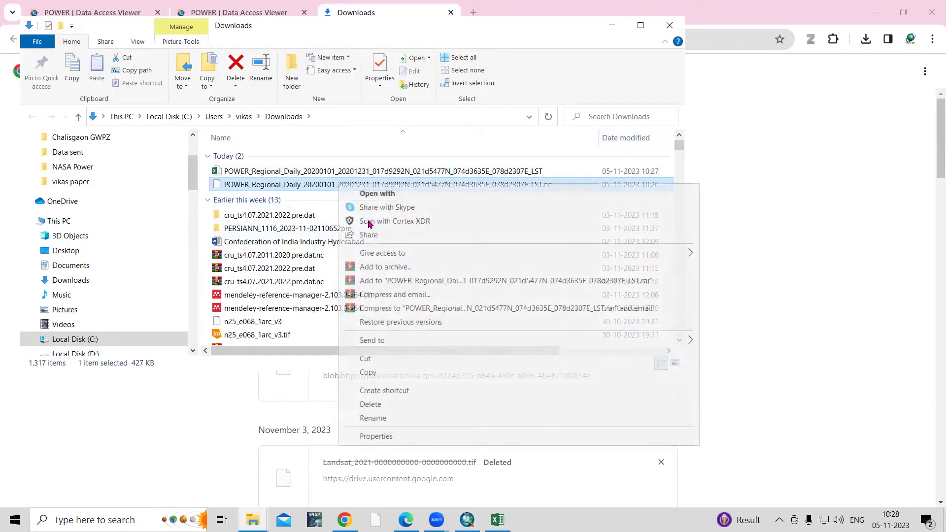
pyautogui.click(384, 364)
pyautogui.scroll(-1, 138, 313)
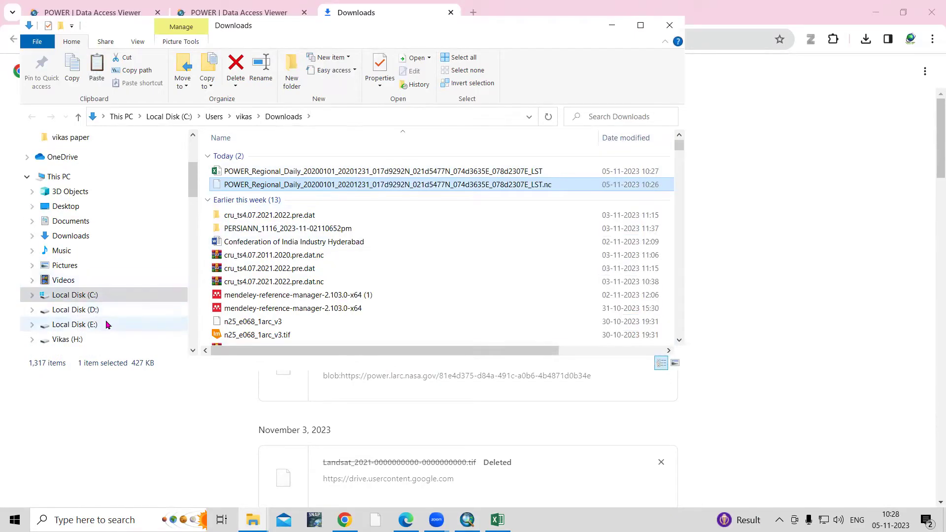
pyautogui.click(129, 327)
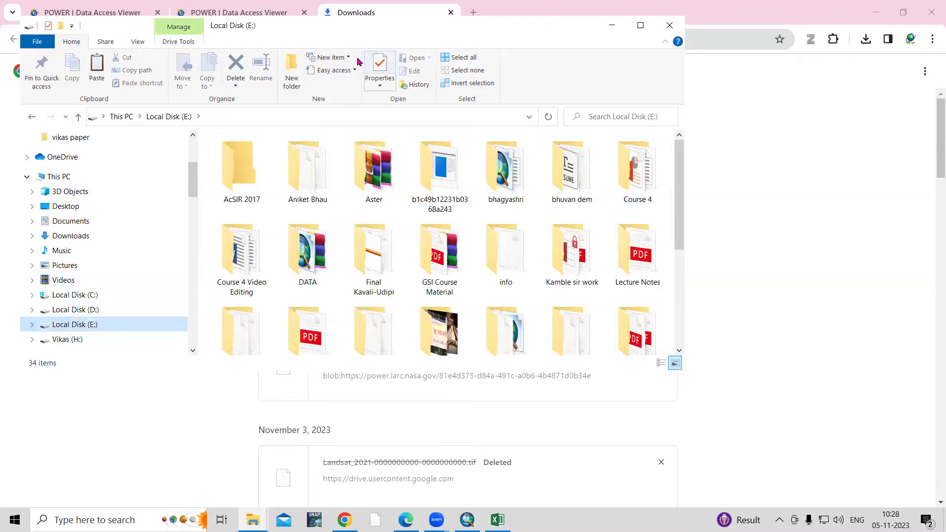
pyautogui.doubleClick(270, 36)
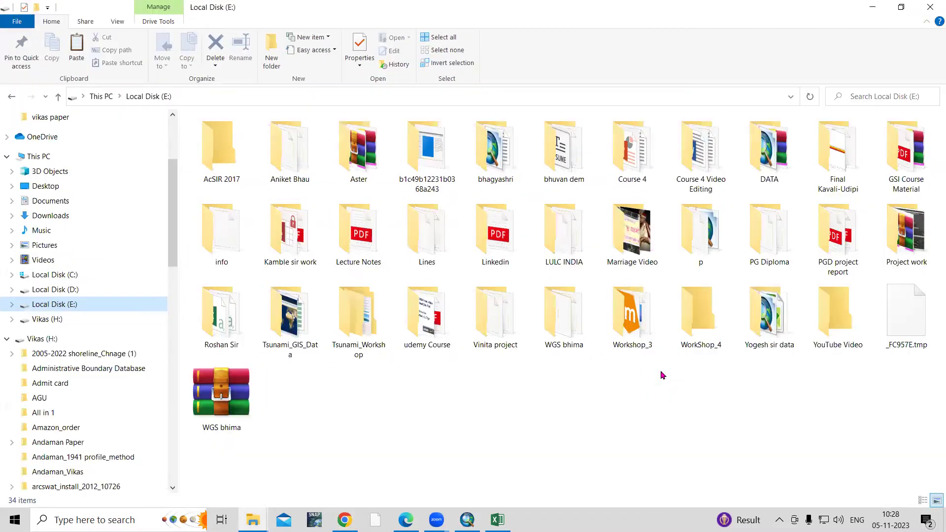
pyautogui.doubleClick(836, 346)
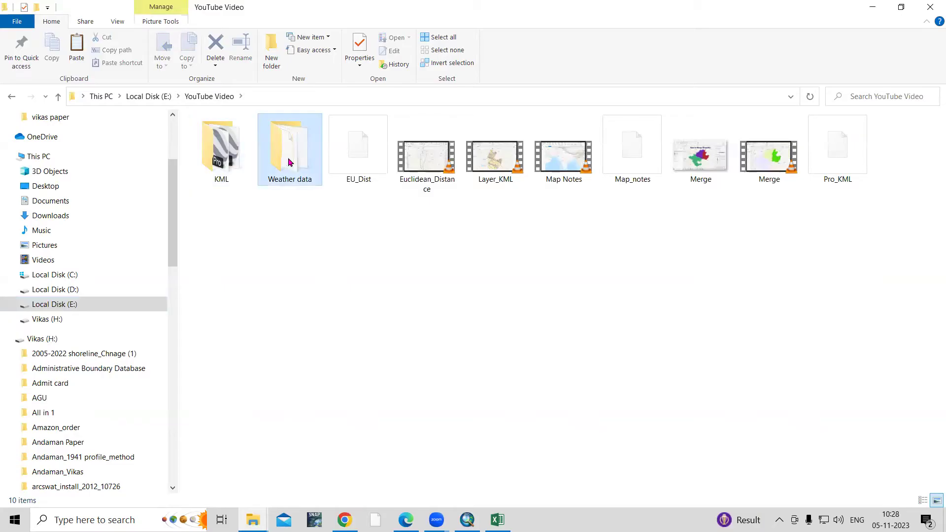
pyautogui.doubleClick(290, 148)
pyautogui.rightClick(284, 333)
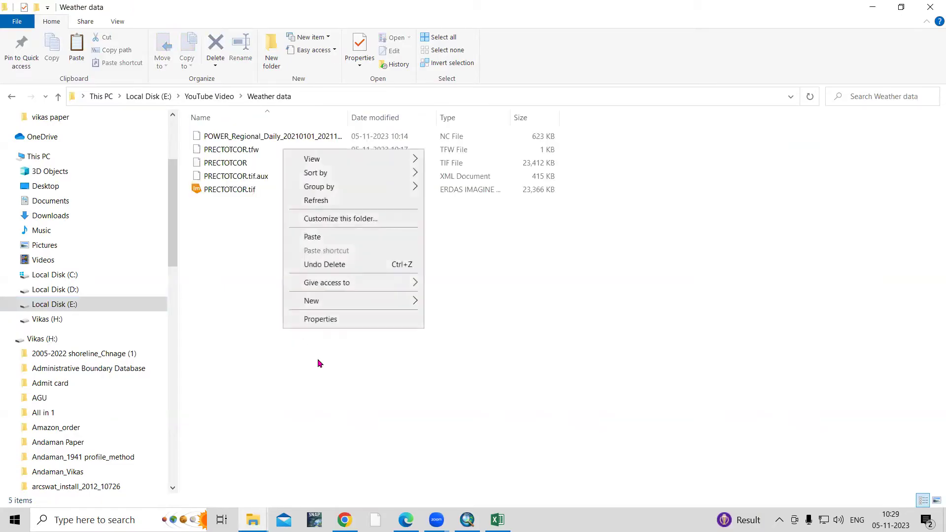
pyautogui.click(327, 241)
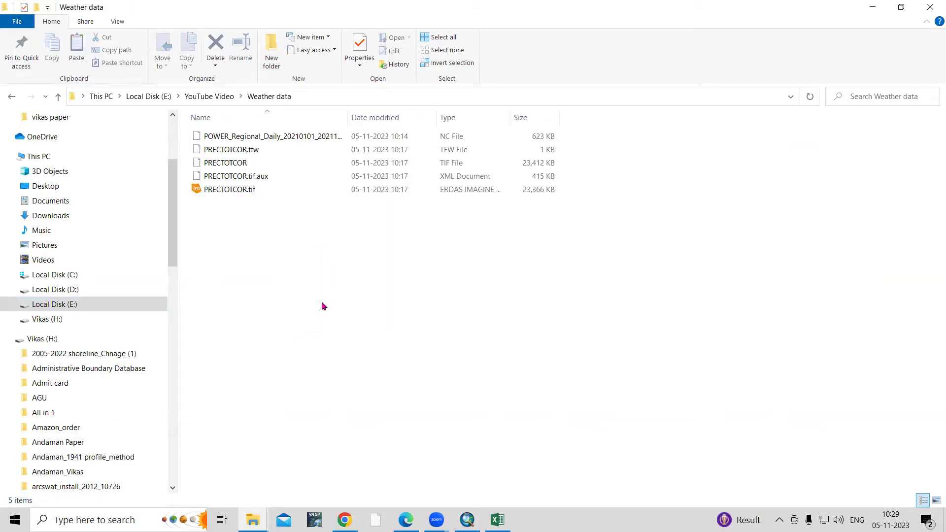
pyautogui.moveTo(348, 115); pyautogui.dragTo(597, 114)
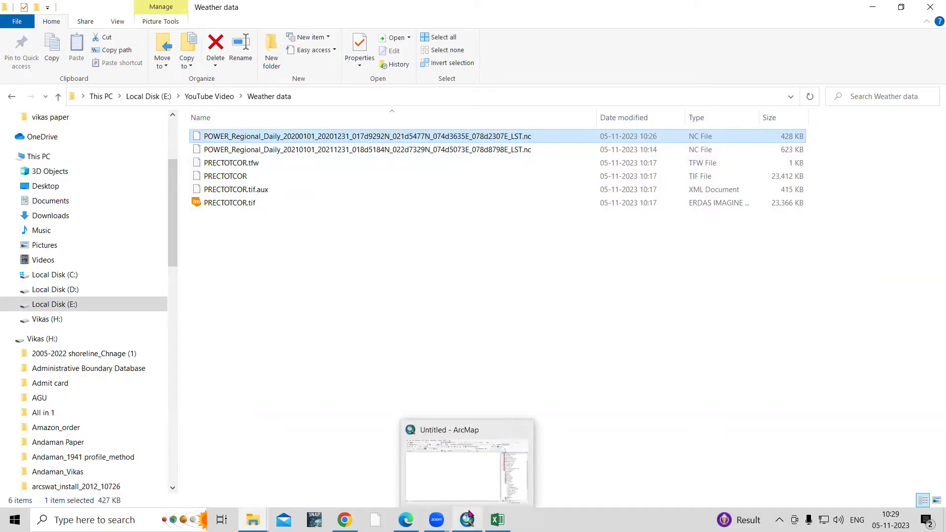
# Switch to ArcMap and open the Make NetCDF Raster Layer tool from the Multidimension Tools toolbox.
pyautogui.click(468, 473)
pyautogui.click(749, 251)
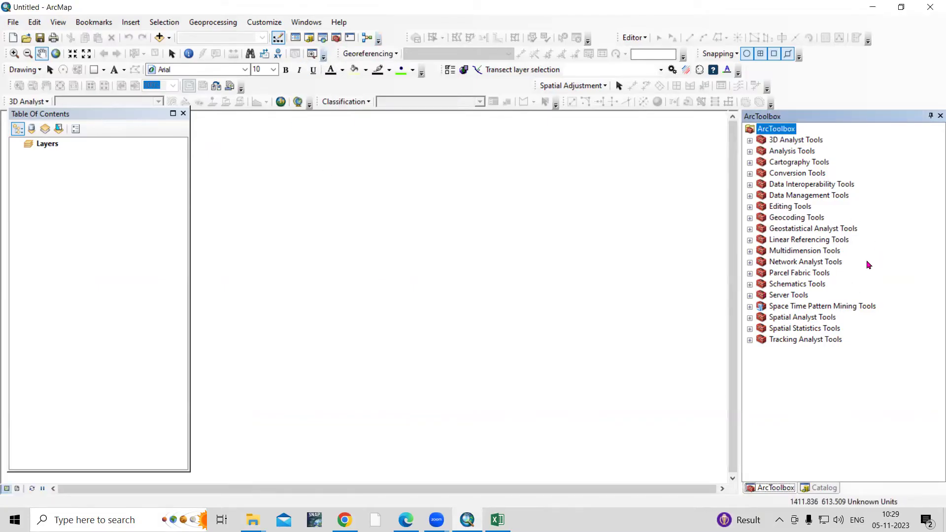
pyautogui.doubleClick(803, 252)
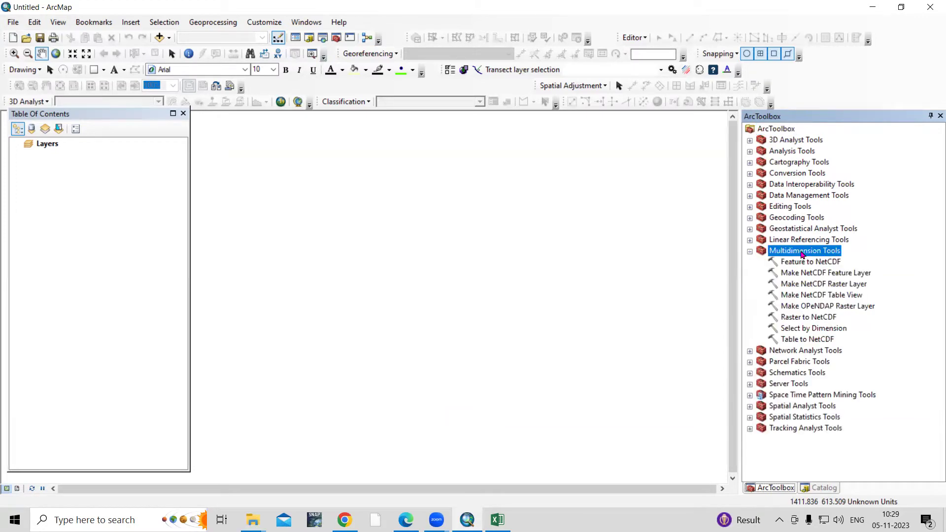
pyautogui.click(810, 285)
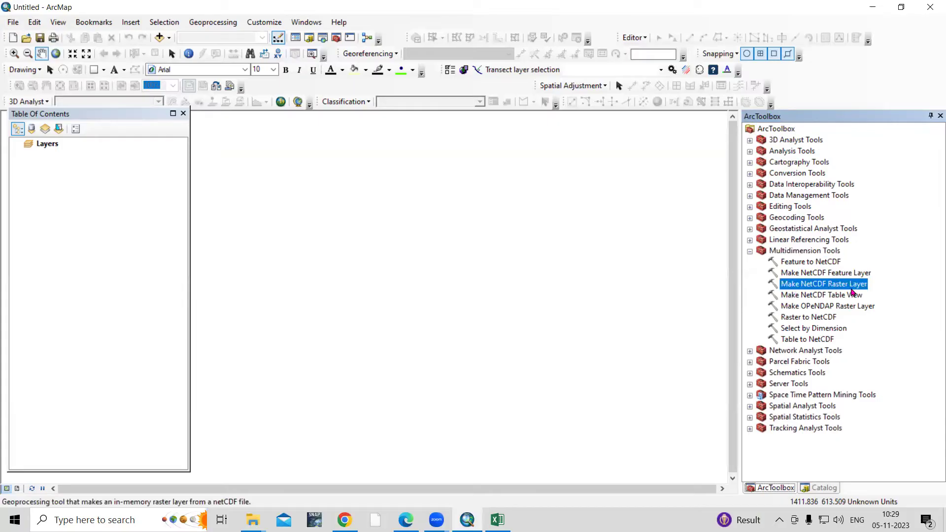
pyautogui.doubleClick(826, 286)
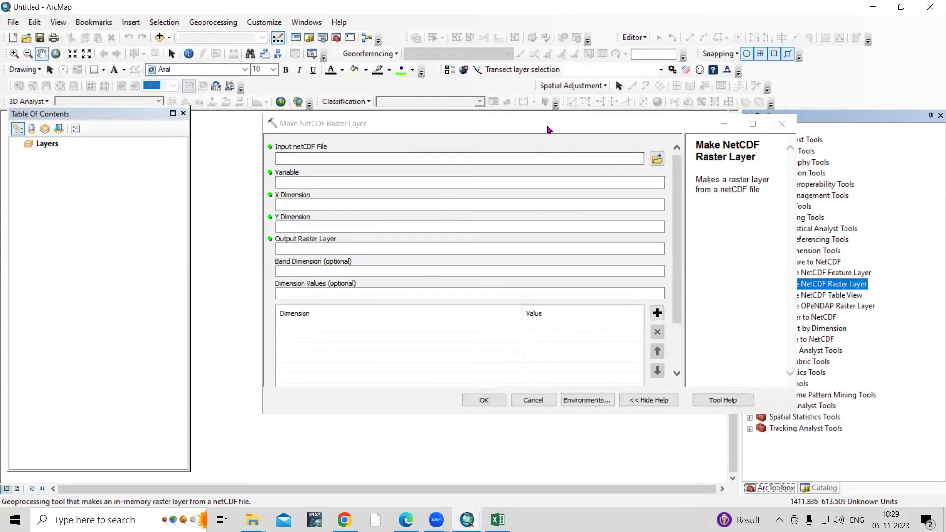
pyautogui.moveTo(541, 128); pyautogui.dragTo(477, 128)
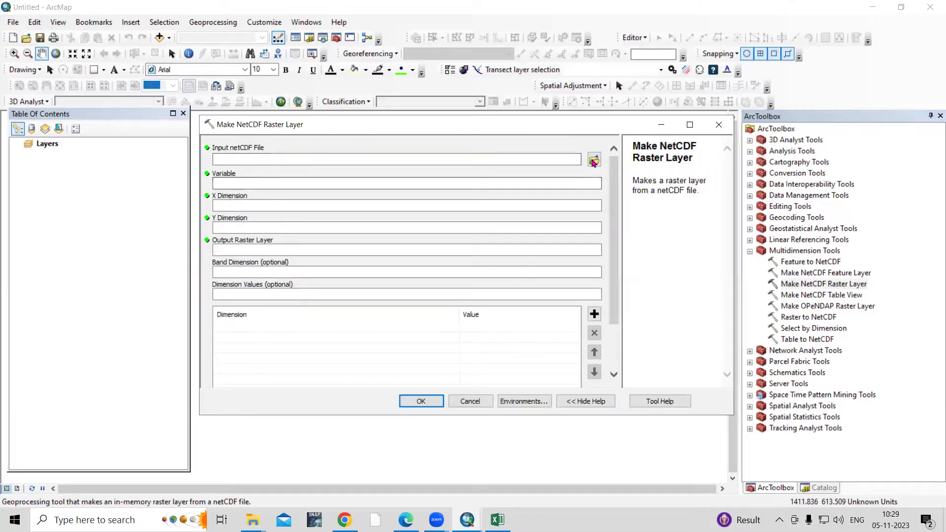
# Set the input netCDF file to the POWER_Regional_Daily_20200101_20201231 file in E:\YouTube Video\Weather data.
pyautogui.click(283, 154)
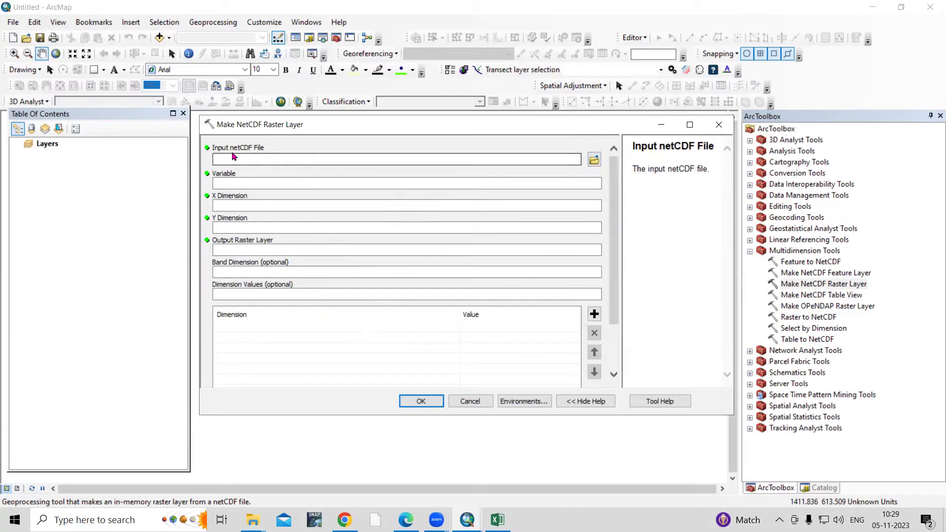
pyautogui.click(593, 164)
pyautogui.scroll(1, 488, 226)
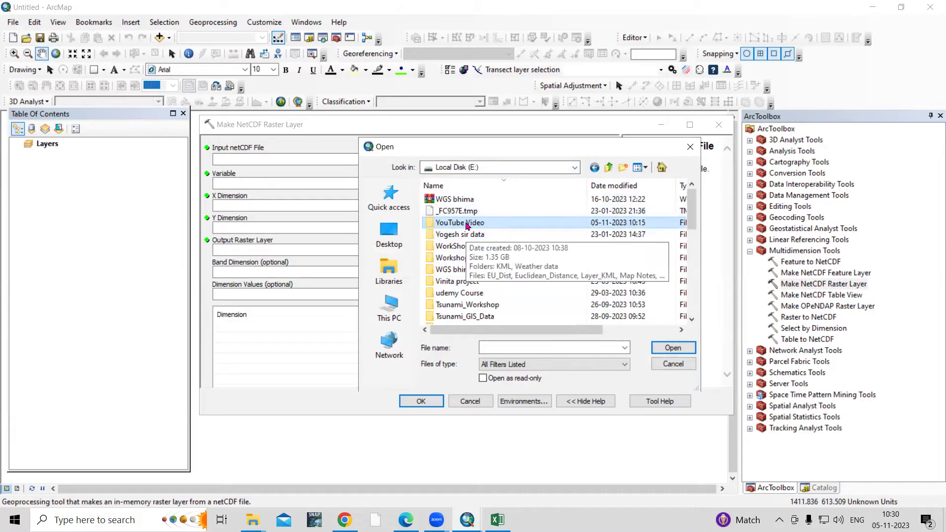
pyautogui.doubleClick(467, 225)
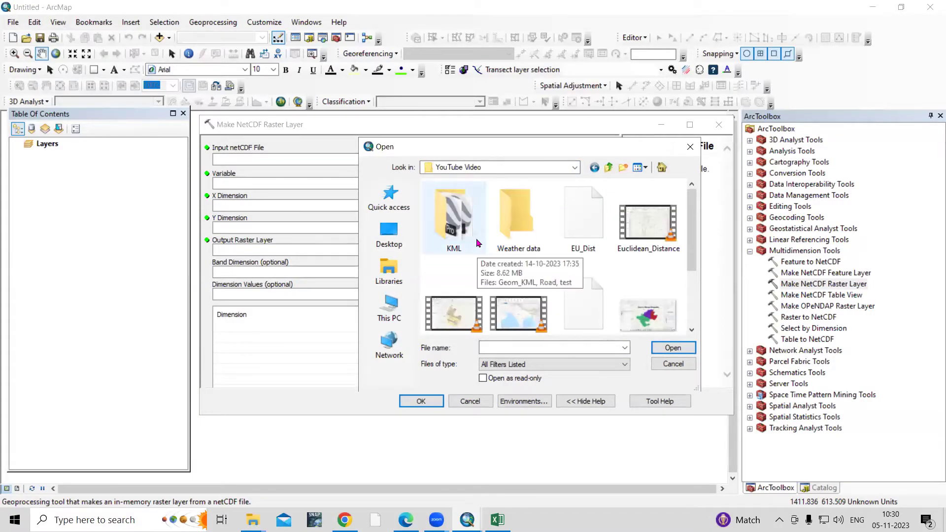
pyautogui.doubleClick(515, 246)
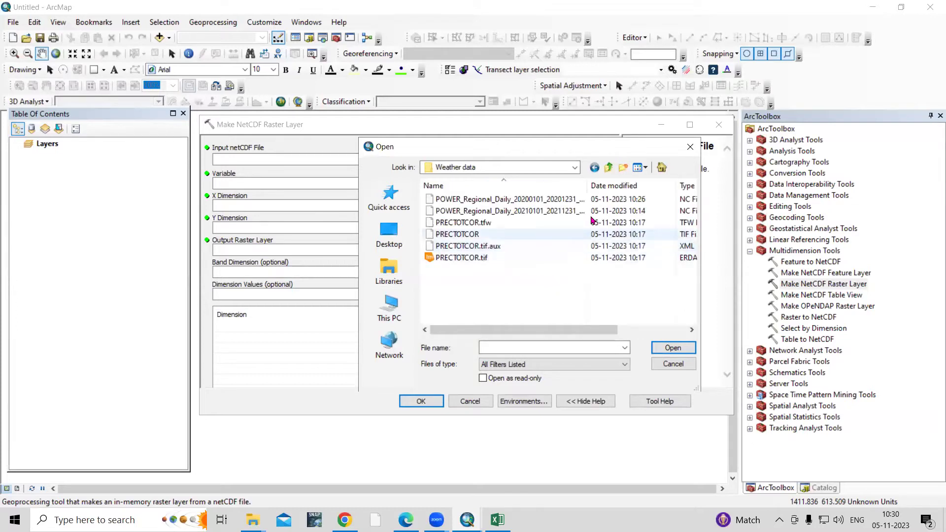
pyautogui.click(531, 202)
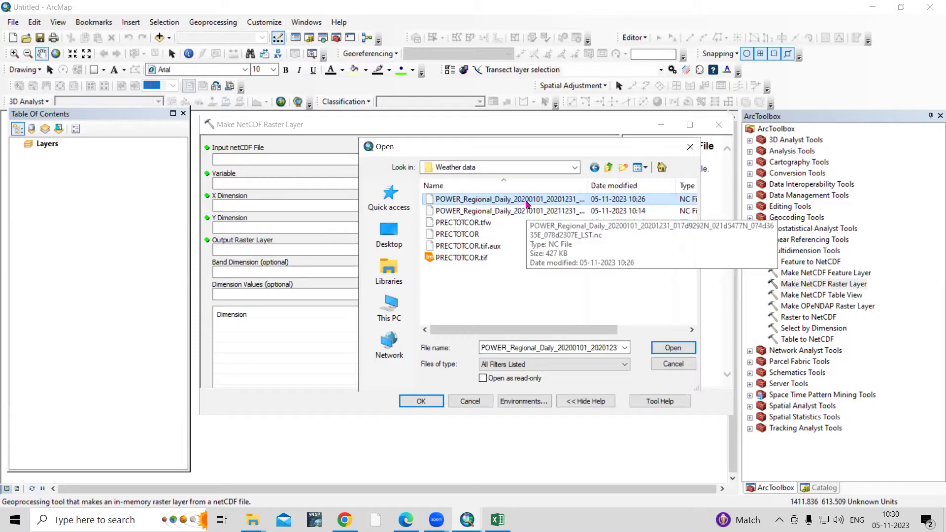
pyautogui.click(676, 349)
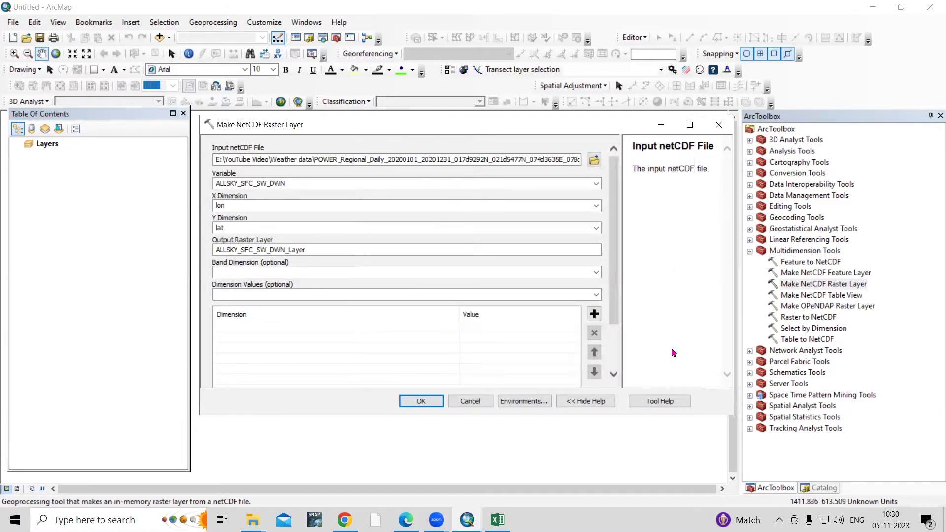
# Make the NetCDF raster layer from the PRECTOTCORR variable with time as the band dimension.
pyautogui.click(596, 184)
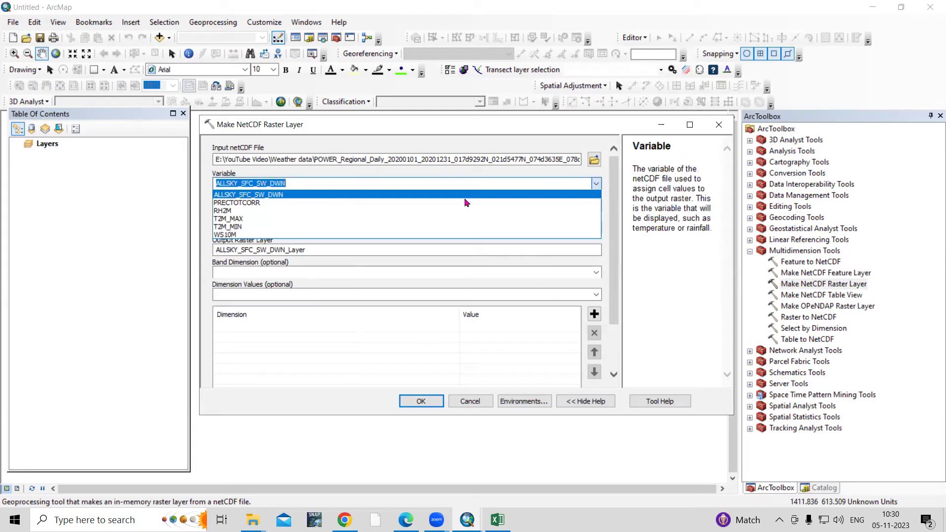
pyautogui.click(240, 204)
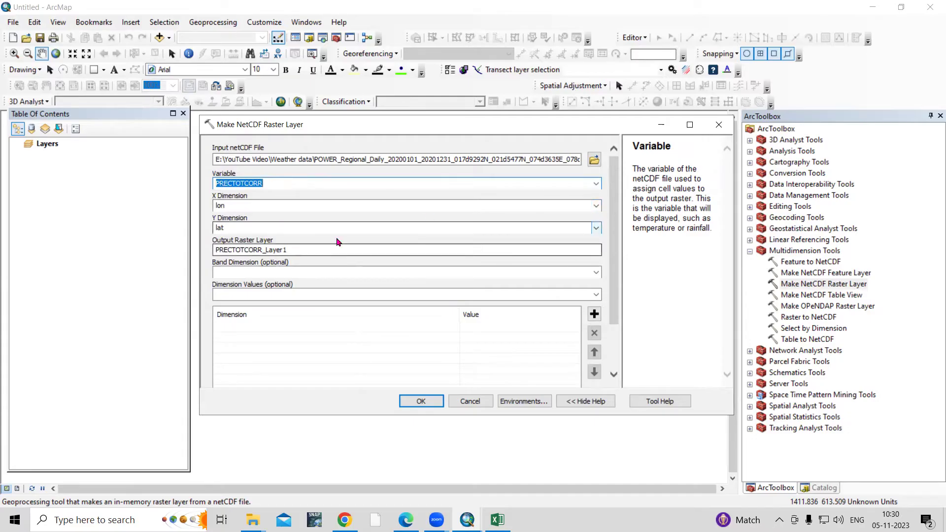
pyautogui.click(596, 273)
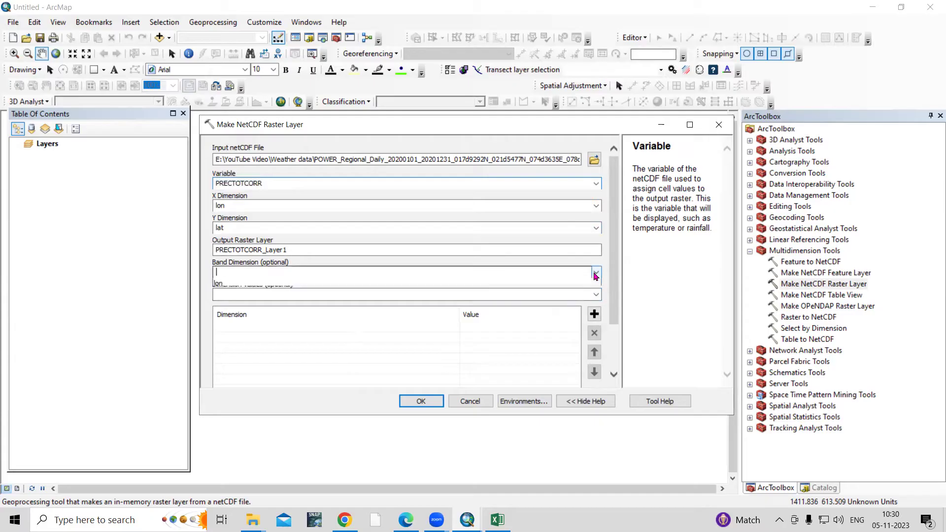
pyautogui.click(595, 274)
pyautogui.click(596, 274)
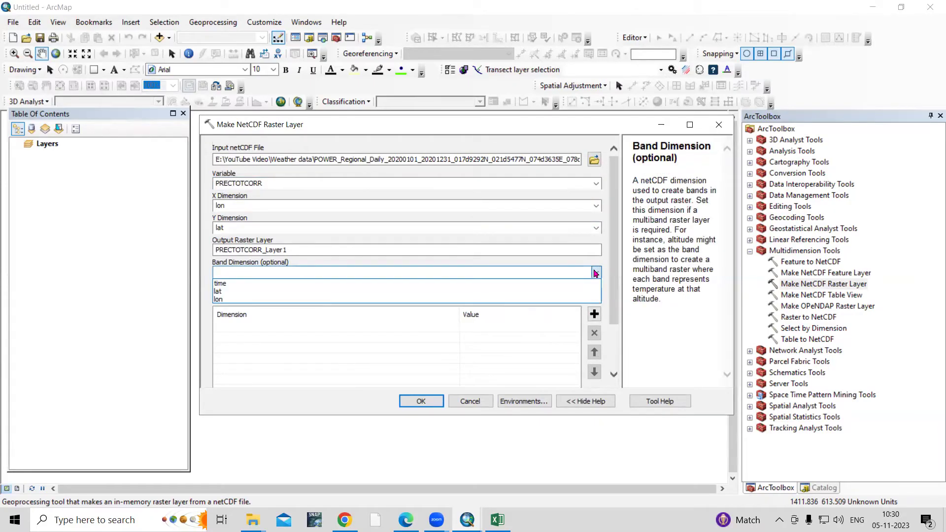
pyautogui.click(238, 283)
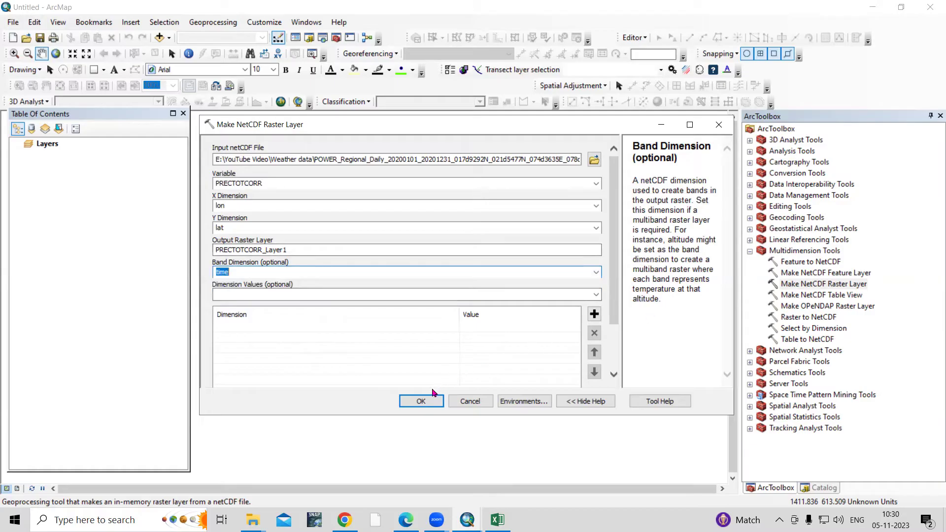
pyautogui.click(421, 401)
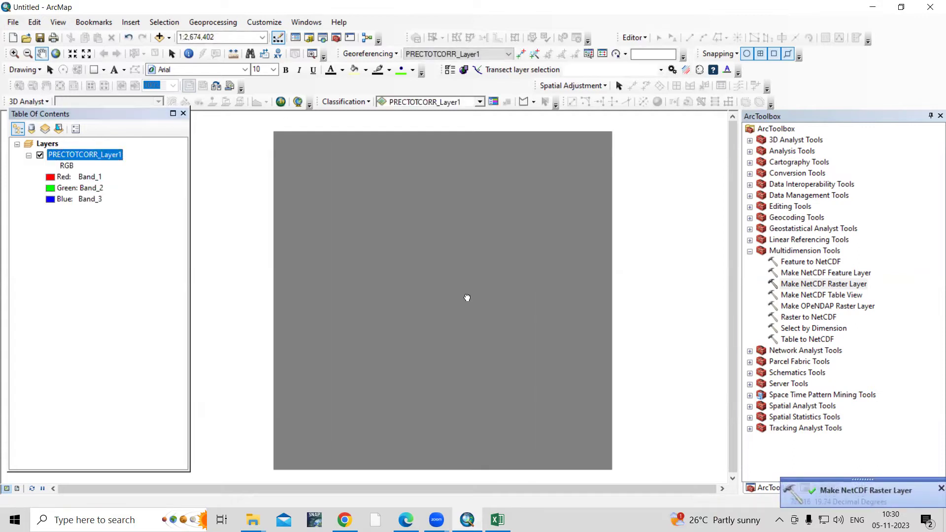
# Start exporting the PRECTOTCORR_Layer1 raster data with E:\YouTube Video\Weather data as the output location.
pyautogui.scroll(2, 397, 235)
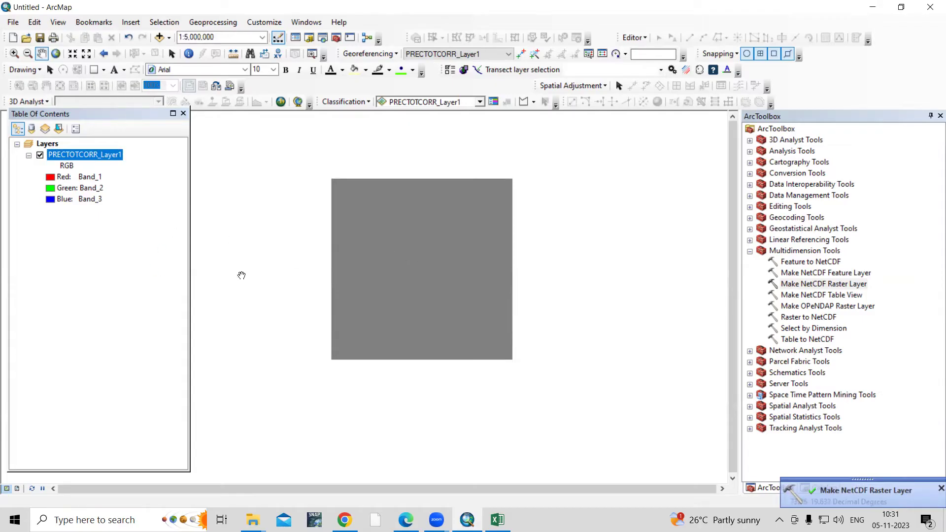
pyautogui.rightClick(99, 160)
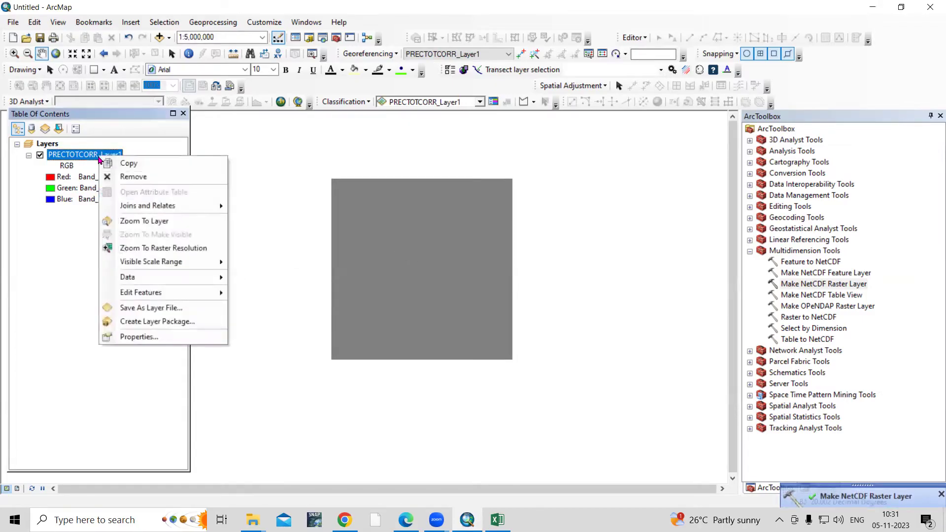
pyautogui.moveTo(130, 282)
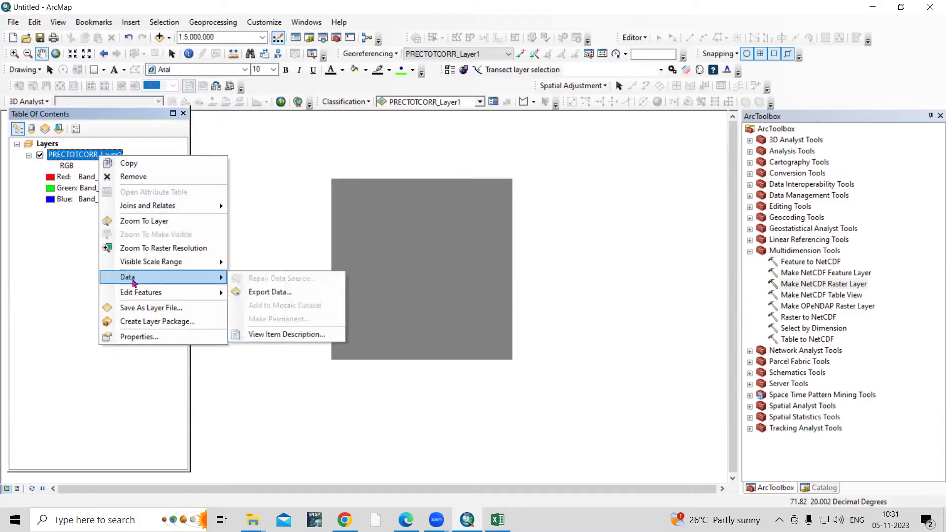
pyautogui.click(271, 292)
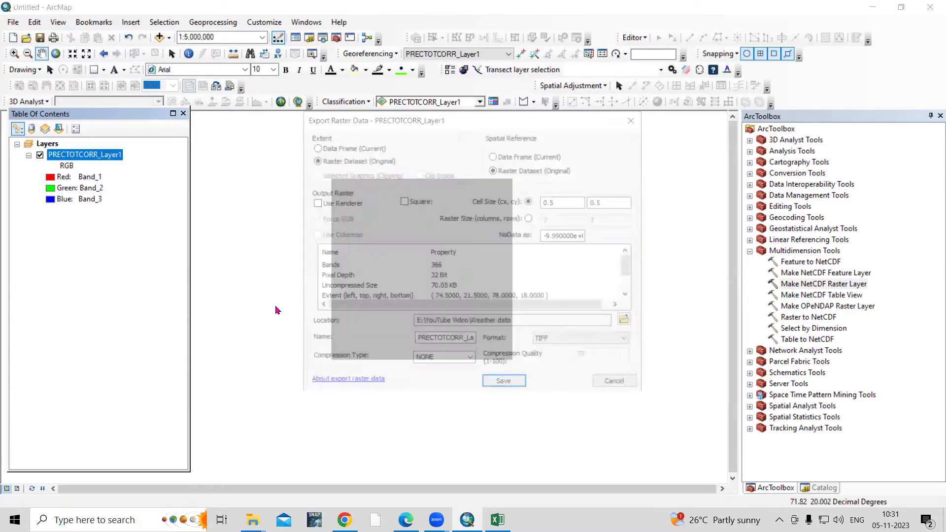
pyautogui.click(629, 323)
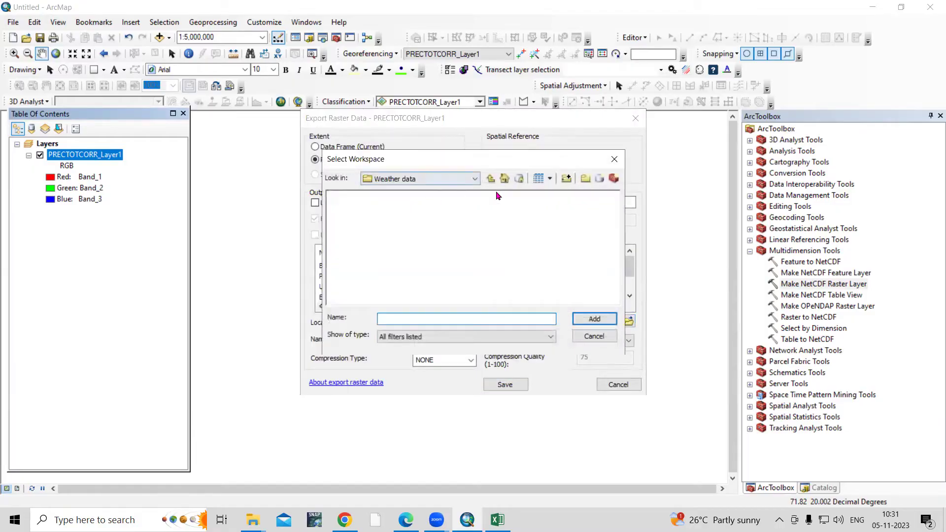
pyautogui.click(490, 179)
pyautogui.click(359, 207)
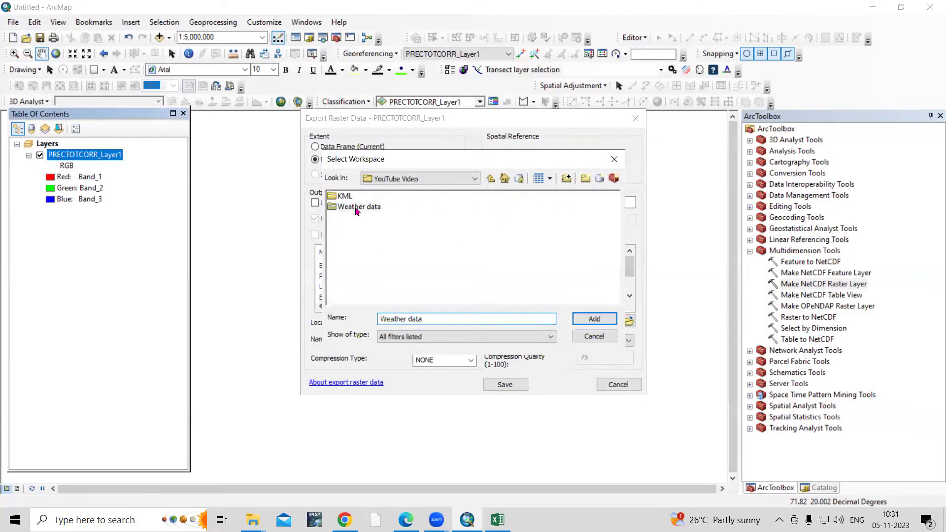
pyautogui.click(594, 319)
# Name the export PRECTOTCORR_Layer11.tif, save it as an uncompressed TIFF and add it to the map as a layer.
pyautogui.doubleClick(463, 341)
pyautogui.click(458, 339)
pyautogui.write('11.tif')
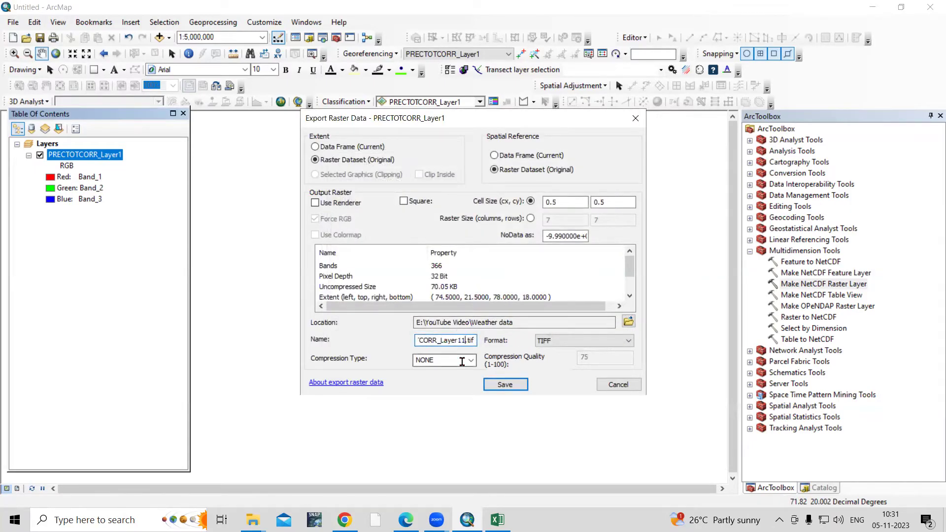
pyautogui.doubleClick(465, 339)
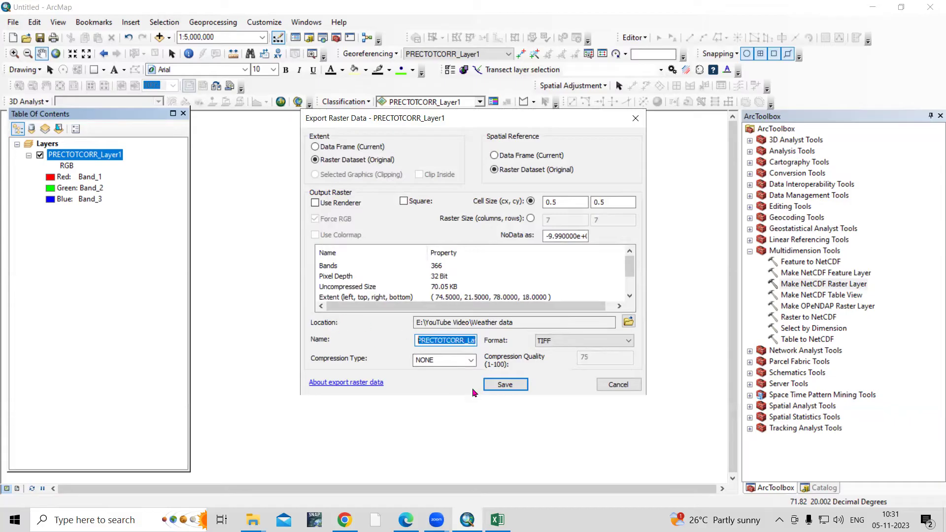
pyautogui.click(422, 340)
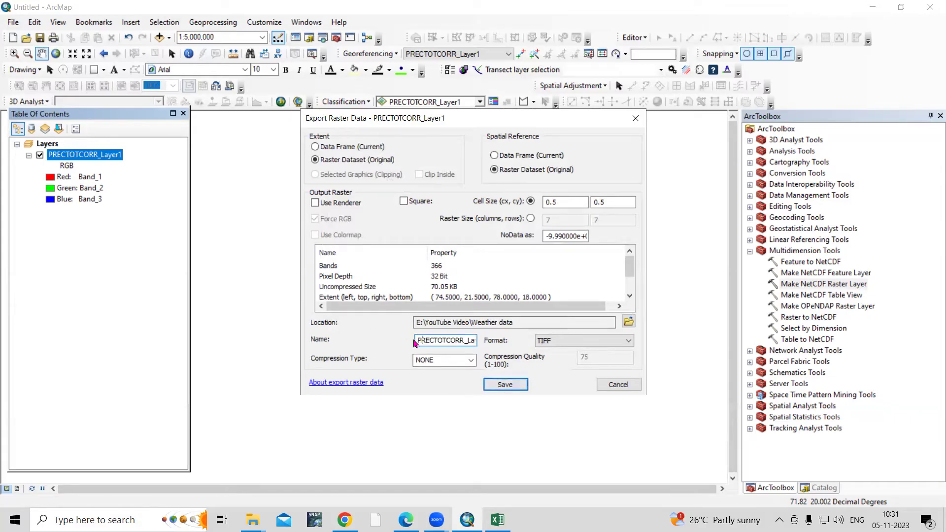
pyautogui.doubleClick(423, 341)
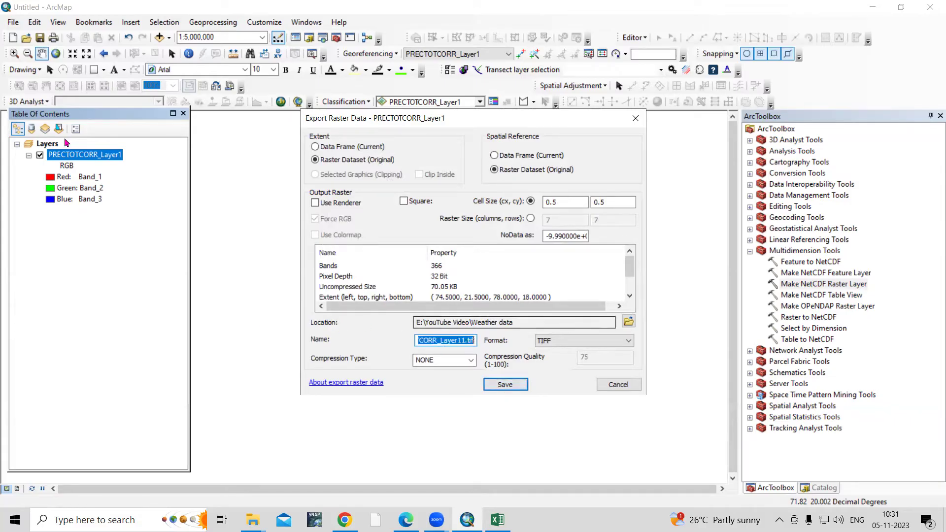
pyautogui.click(505, 384)
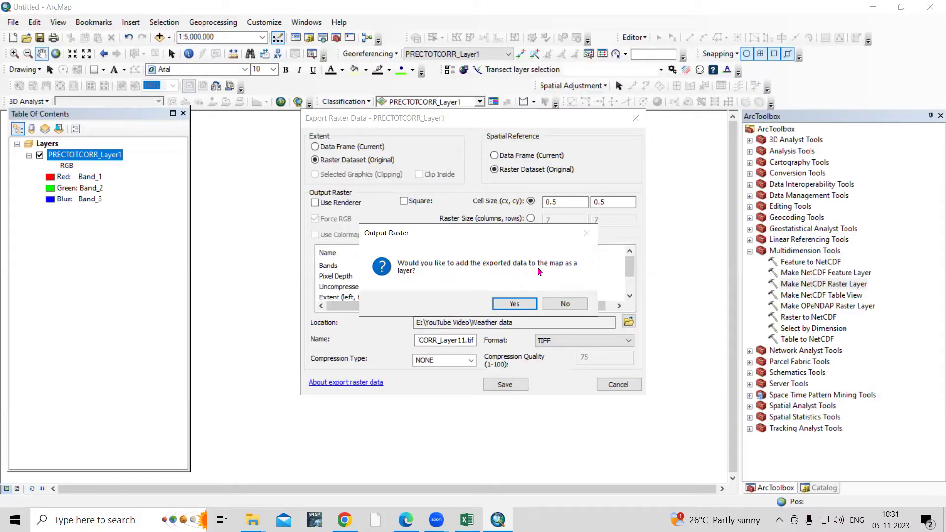
pyautogui.click(515, 304)
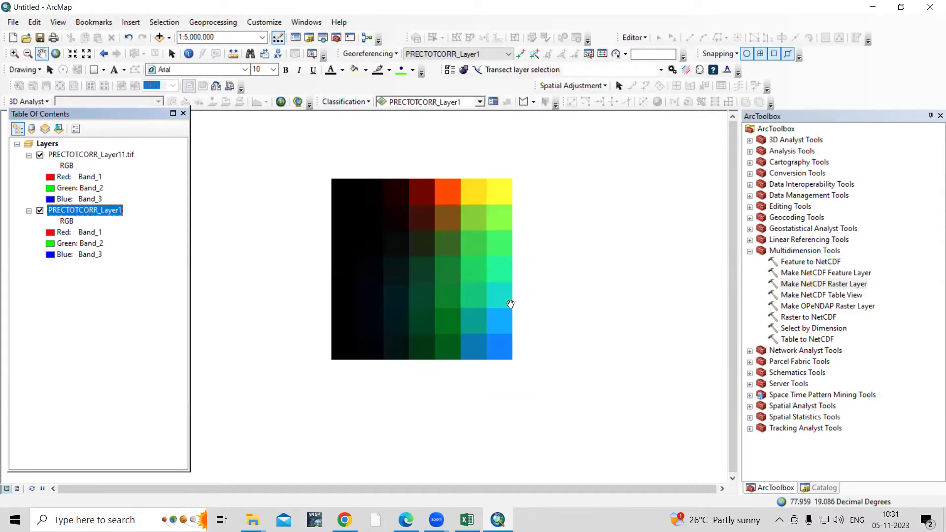
# Hide the original PRECTOTCORR_Layer1 so only the exported TIFF layer is displayed.
pyautogui.moveTo(384, 262); pyautogui.dragTo(434, 276)
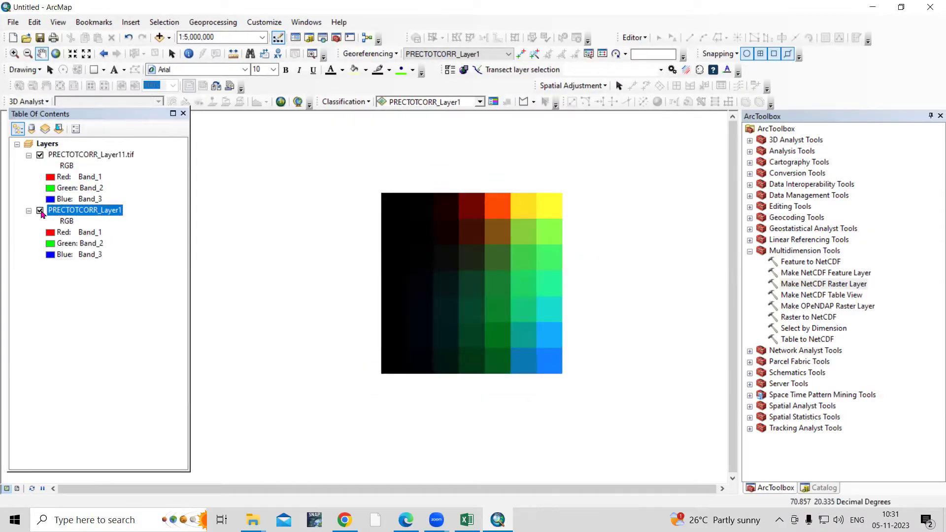
pyautogui.click(40, 211)
pyautogui.scroll(1, 473, 266)
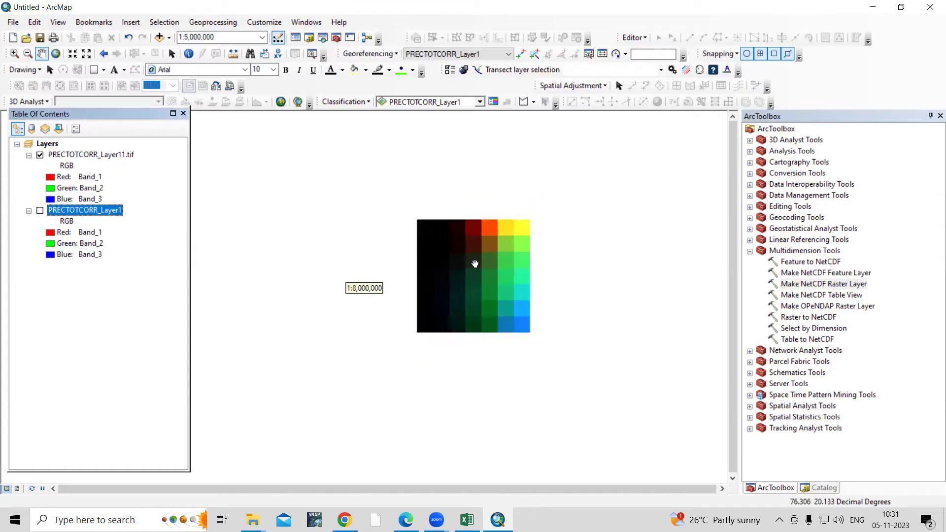
# Examine the bands available for the red channel in the symbology properties of PRECTOTCORR_Layer11.tif.
pyautogui.rightClick(117, 156)
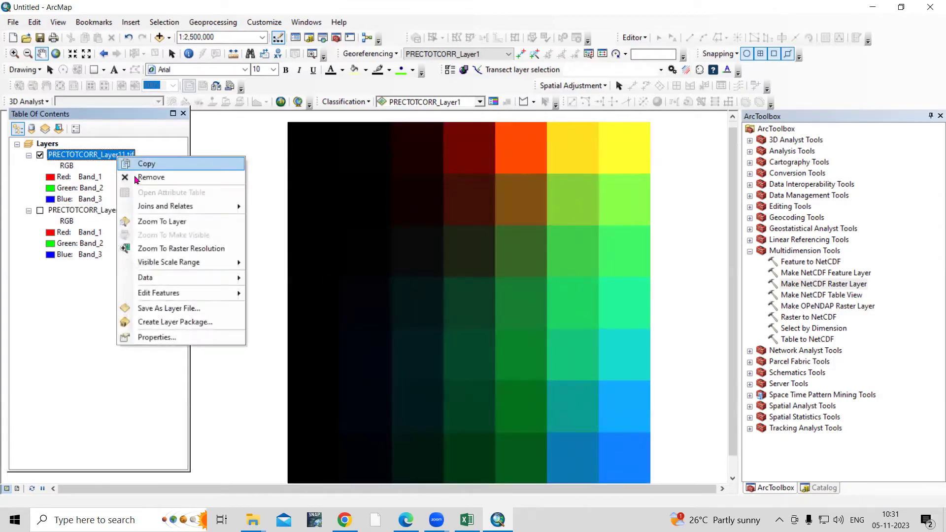
pyautogui.click(163, 337)
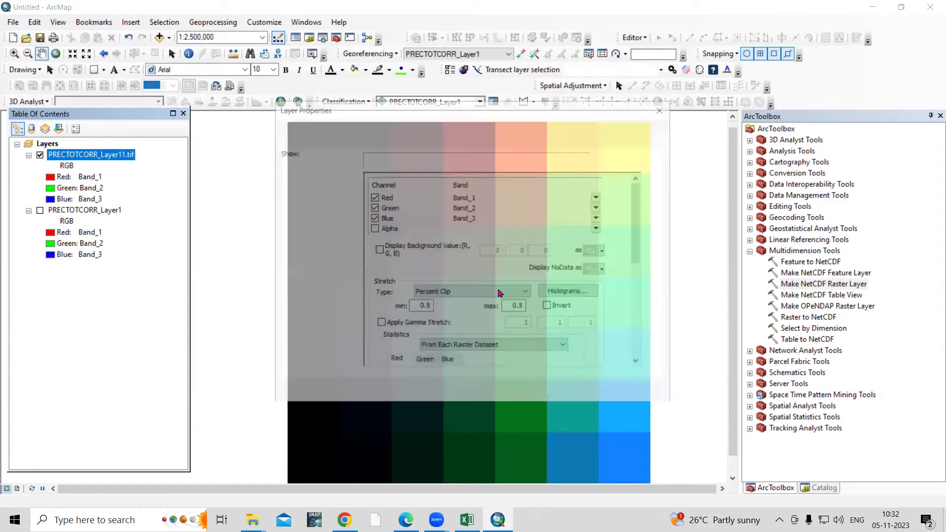
pyautogui.click(598, 199)
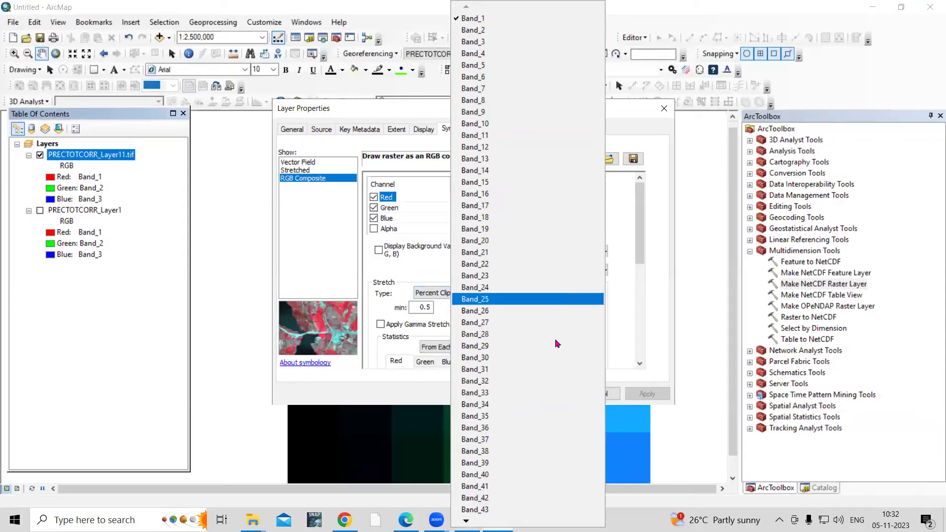
pyautogui.scroll(-4, 527, 266)
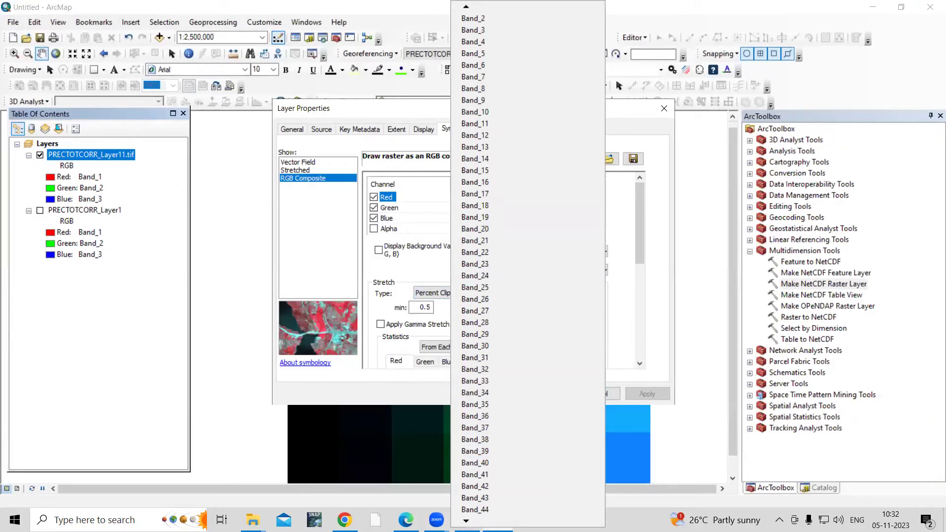
pyautogui.scroll(-6, 527, 266)
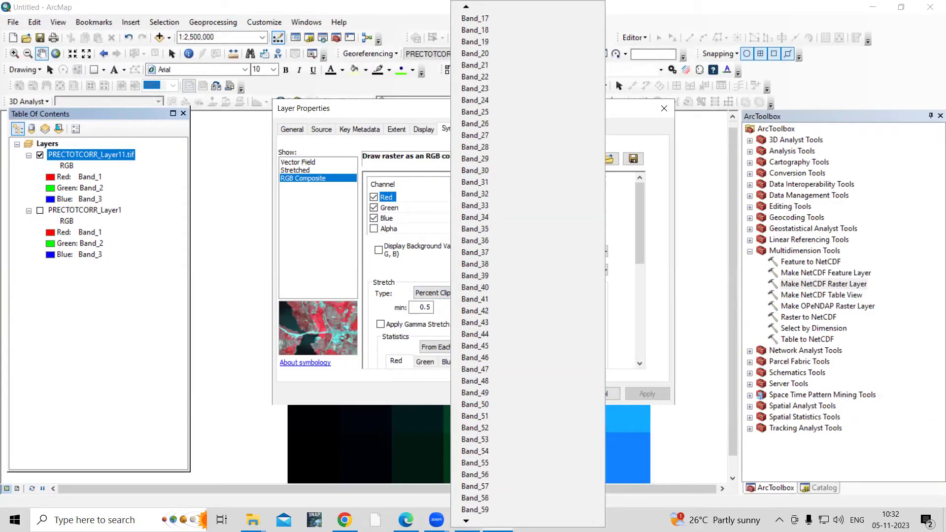
pyautogui.scroll(-6, 528, 266)
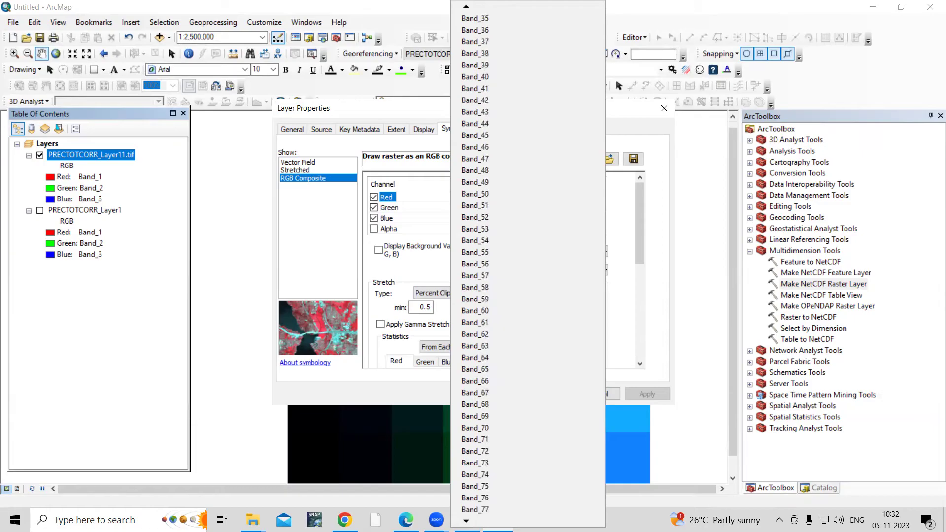
pyautogui.scroll(-6, 528, 266)
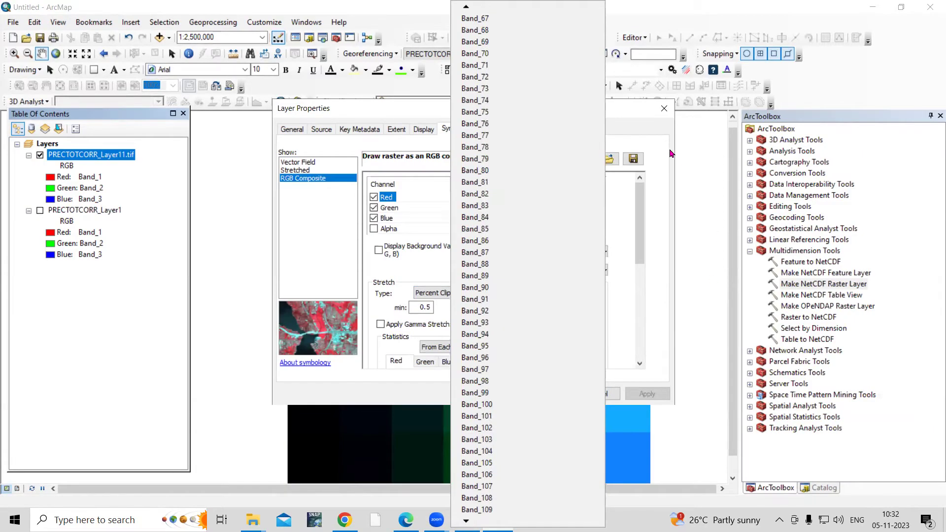
pyautogui.click(641, 121)
pyautogui.click(664, 108)
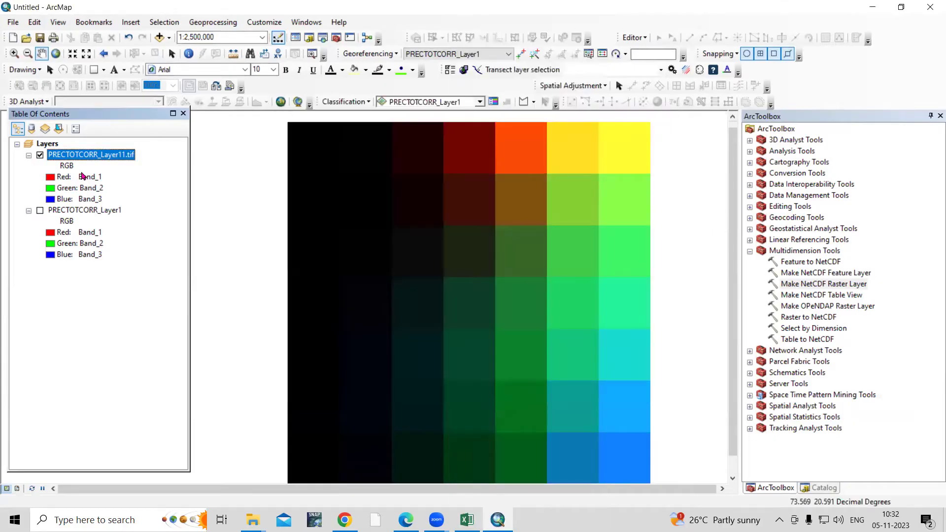
# Open the Cell Statistics tool from the Local toolset of the Spatial Analyst Tools.
pyautogui.click(750, 251)
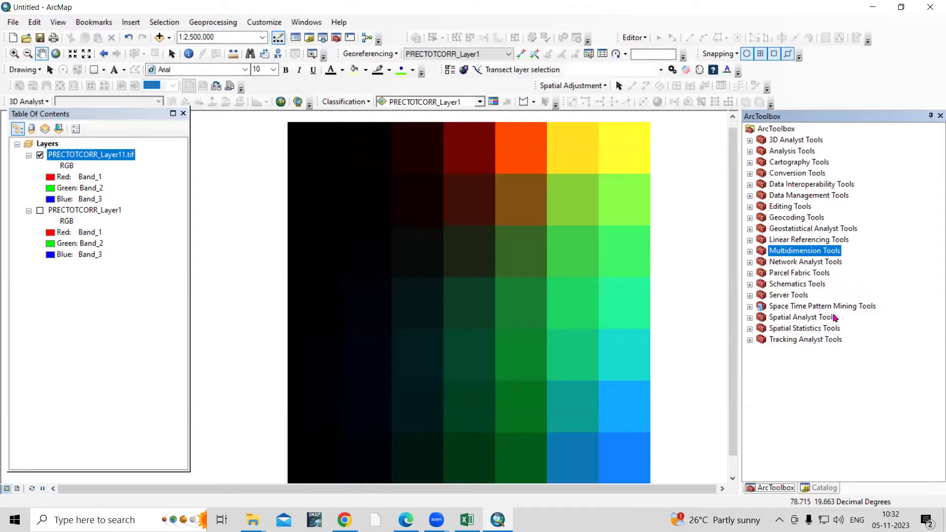
pyautogui.doubleClick(796, 318)
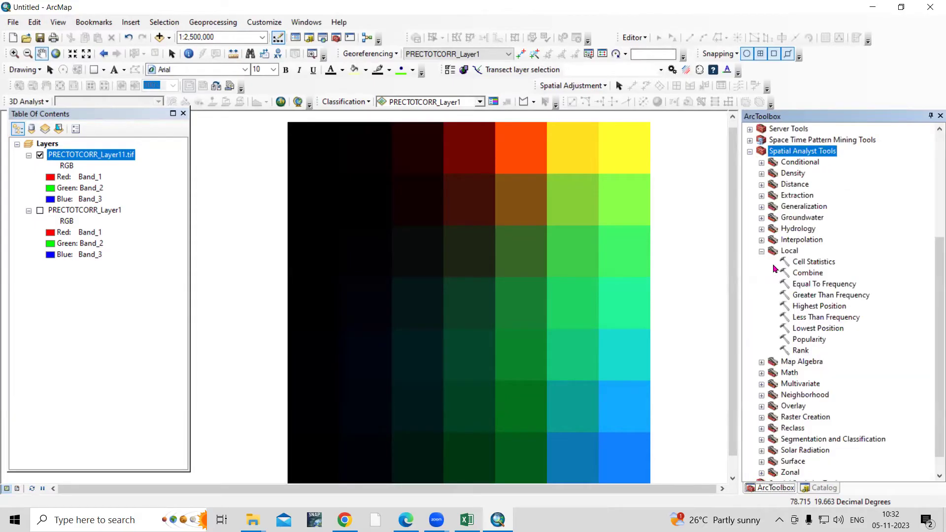
pyautogui.click(762, 251)
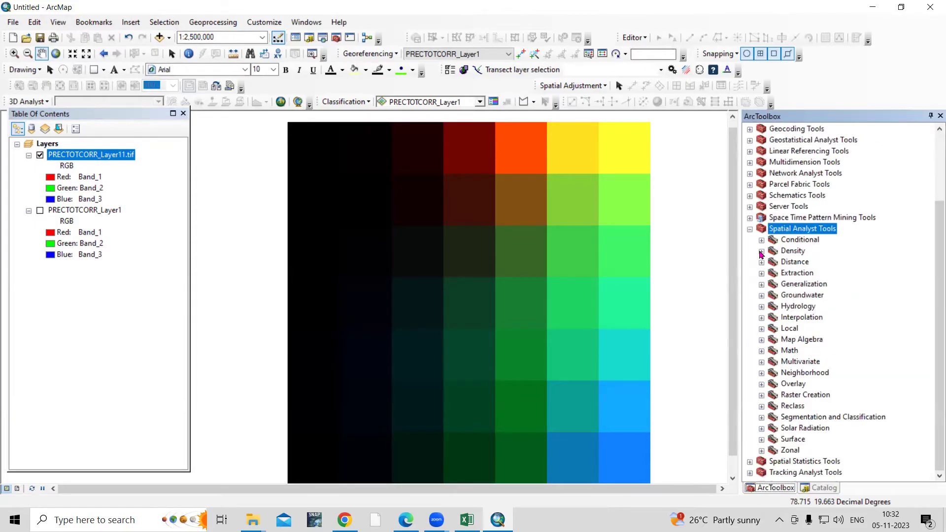
pyautogui.doubleClick(792, 331)
pyautogui.doubleClick(825, 340)
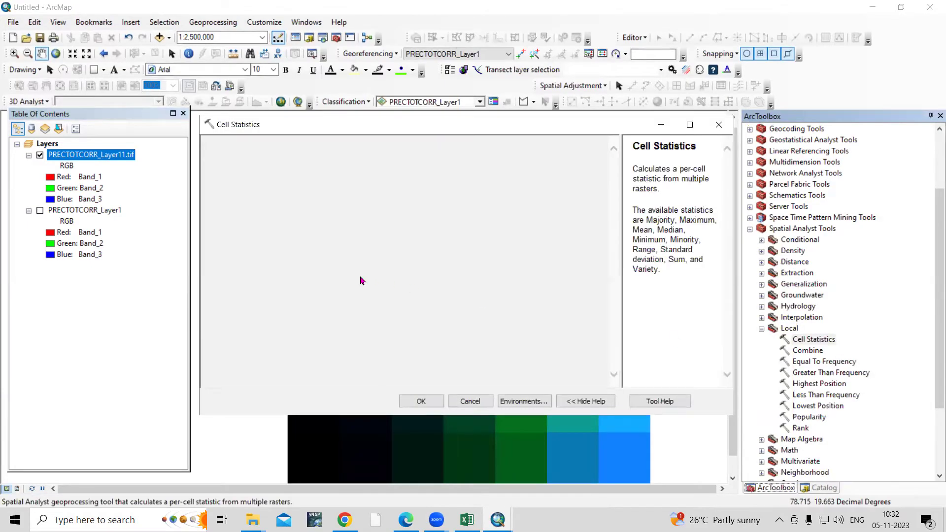
# Add PRECTOTCORR_Layer11.tif as the Cell Statistics input raster and set the overlay statistic to SUM.
pyautogui.moveTo(101, 156); pyautogui.dragTo(310, 194)
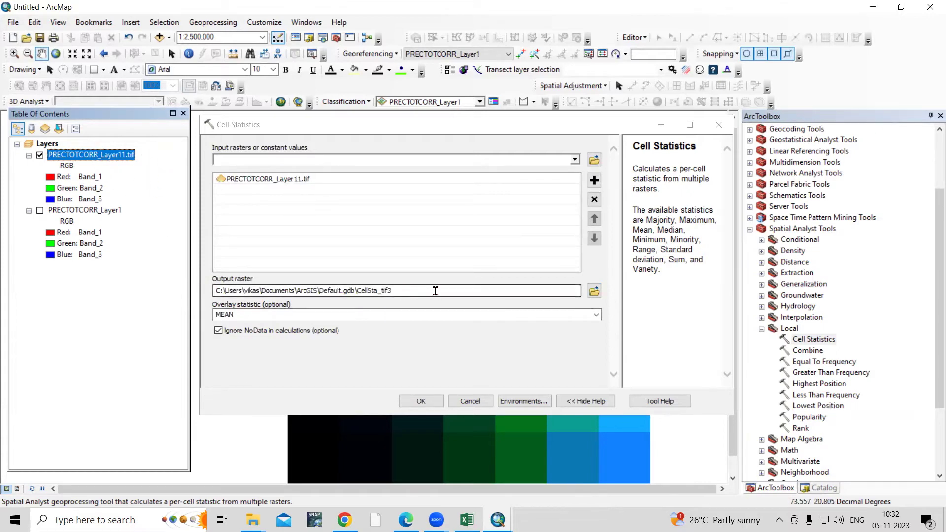
pyautogui.click(595, 315)
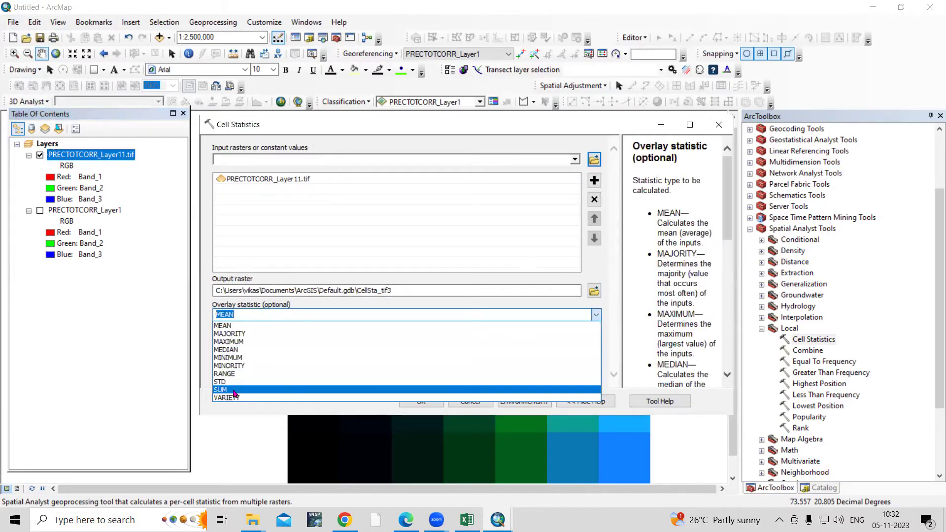
pyautogui.click(234, 390)
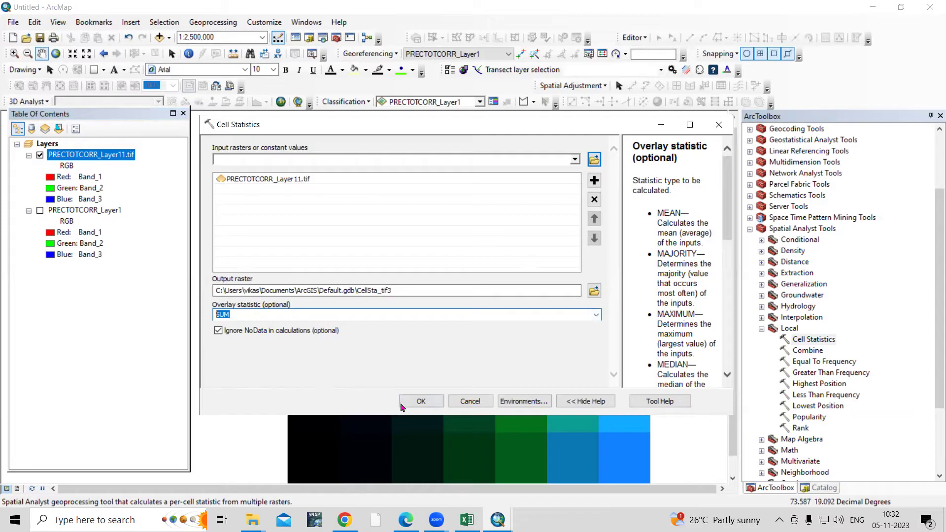
# Run the Cell Statistics SUM calculation and hide the PRECTOTCORR_Layer11.tif layer.
pyautogui.click(421, 402)
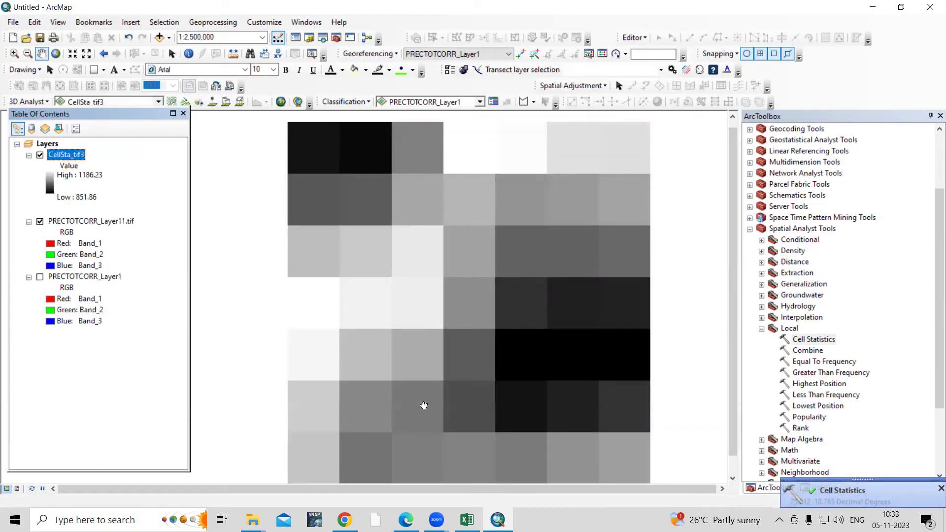
pyautogui.click(40, 222)
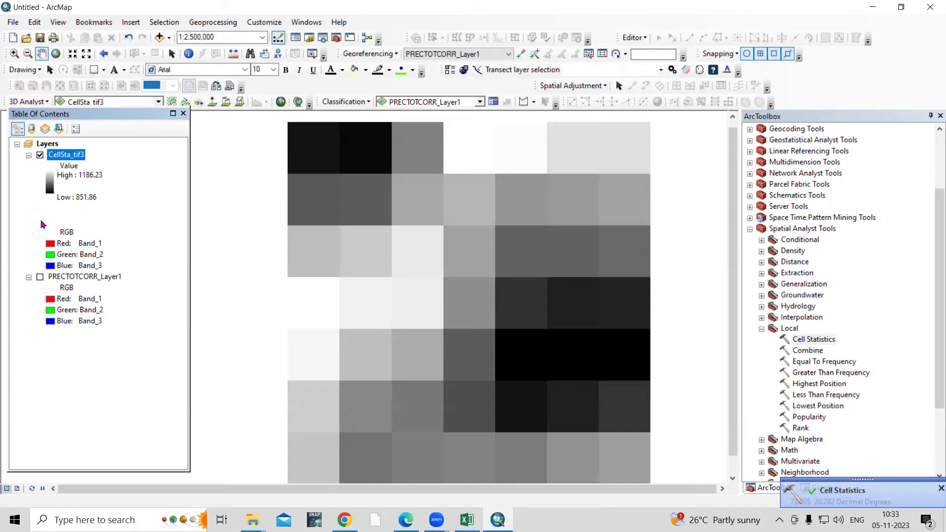
# Apply a green-yellow-red stretched color ramp to the CellSta_tif3 layer's symbology.
pyautogui.rightClick(76, 155)
pyautogui.click(136, 332)
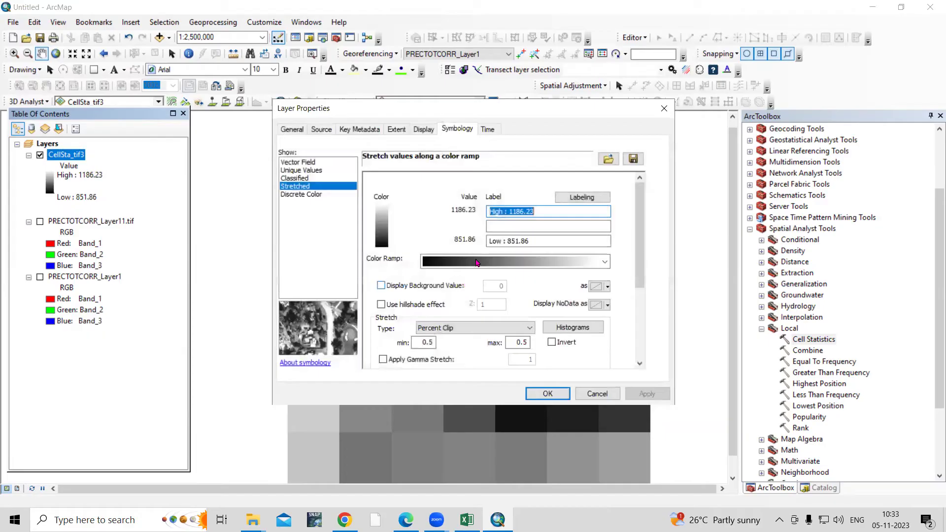
pyautogui.click(481, 260)
pyautogui.click(486, 104)
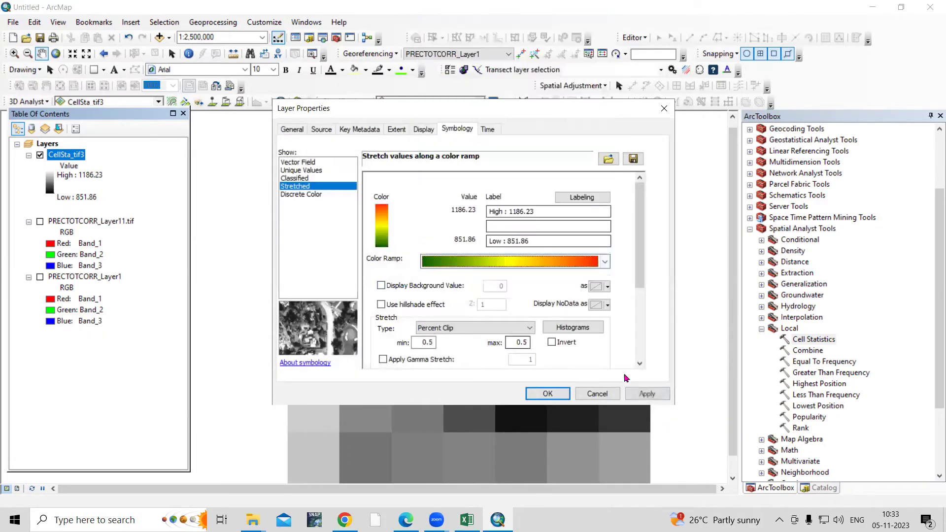
pyautogui.click(647, 394)
pyautogui.click(548, 394)
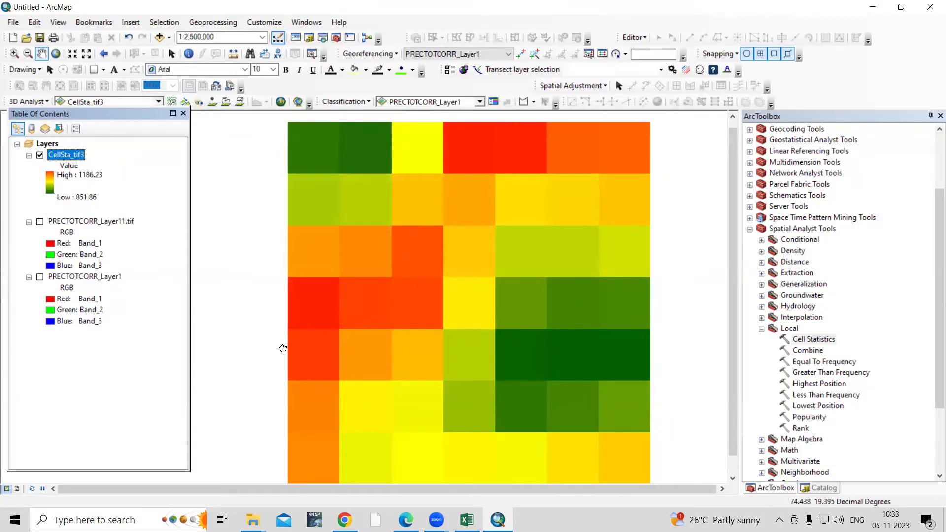
pyautogui.scroll(1, 302, 262)
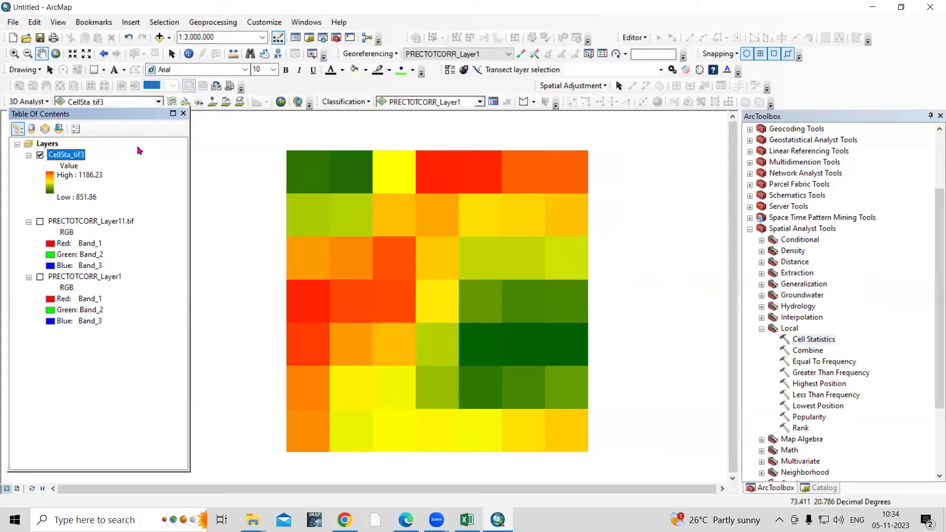
pyautogui.moveTo(376, 201); pyautogui.dragTo(374, 189)
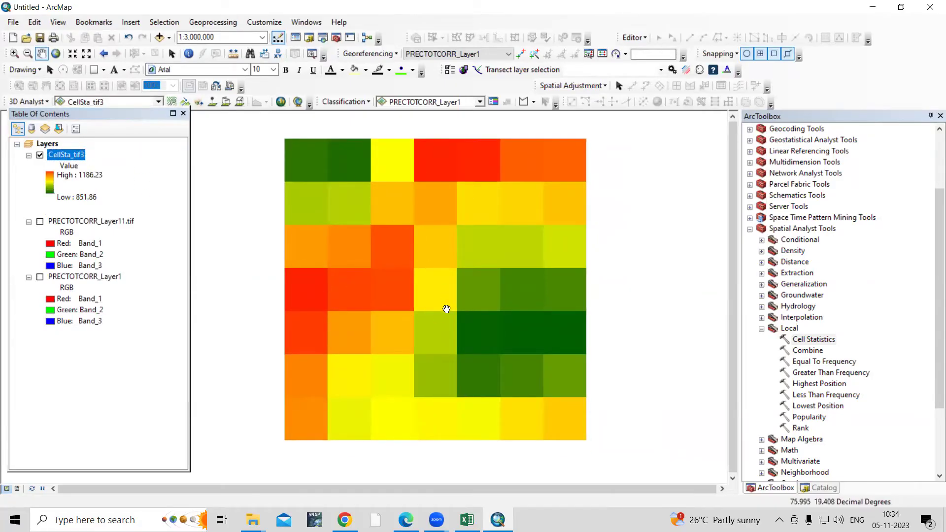
# Open Project Raster from the Data Management projections and transformations raster toolset and set CellSta_tif3 as the input raster.
pyautogui.click(760, 329)
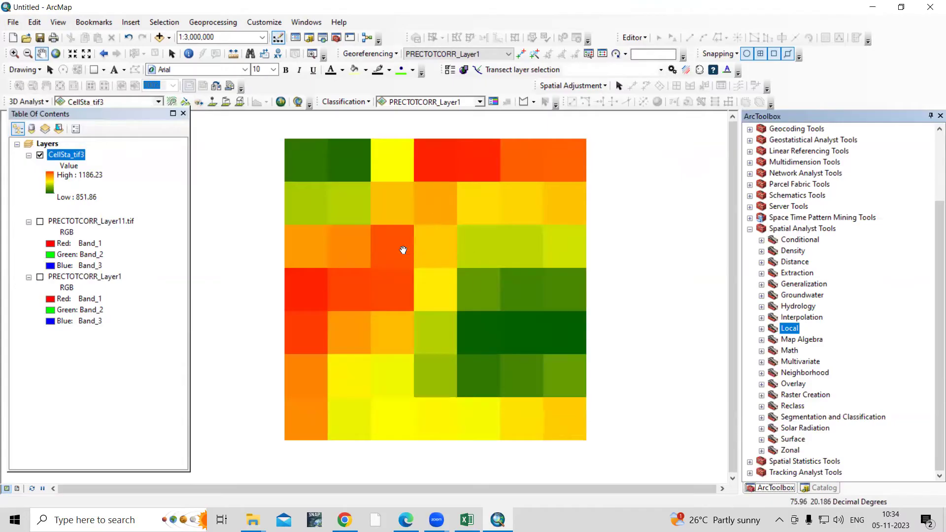
pyautogui.scroll(3, 809, 260)
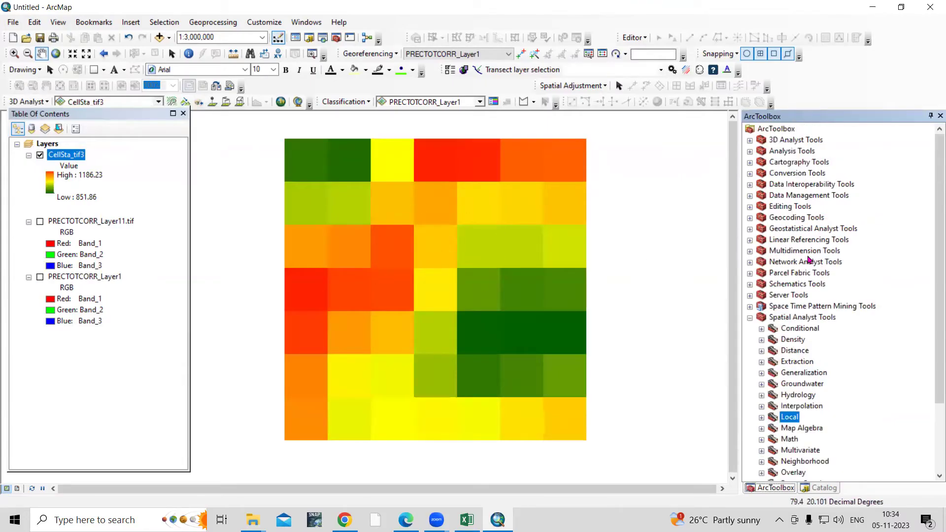
pyautogui.click(750, 318)
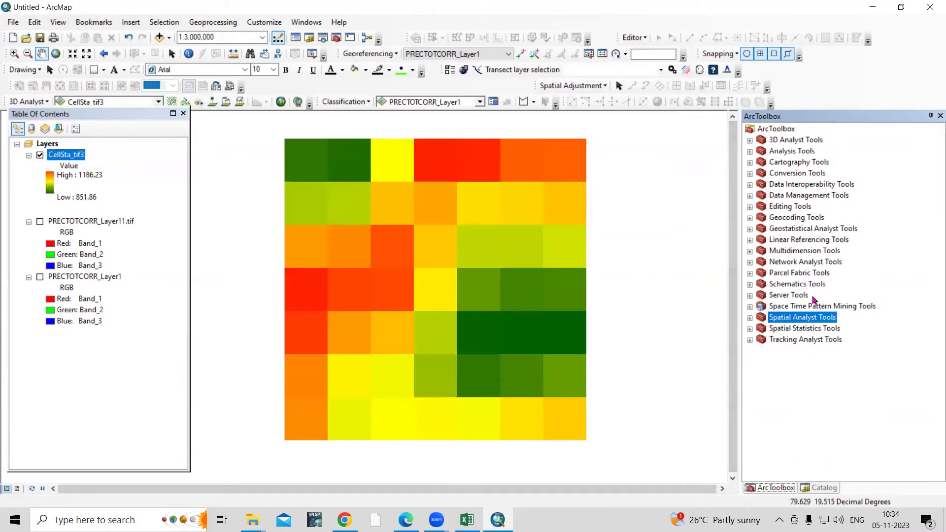
pyautogui.doubleClick(802, 197)
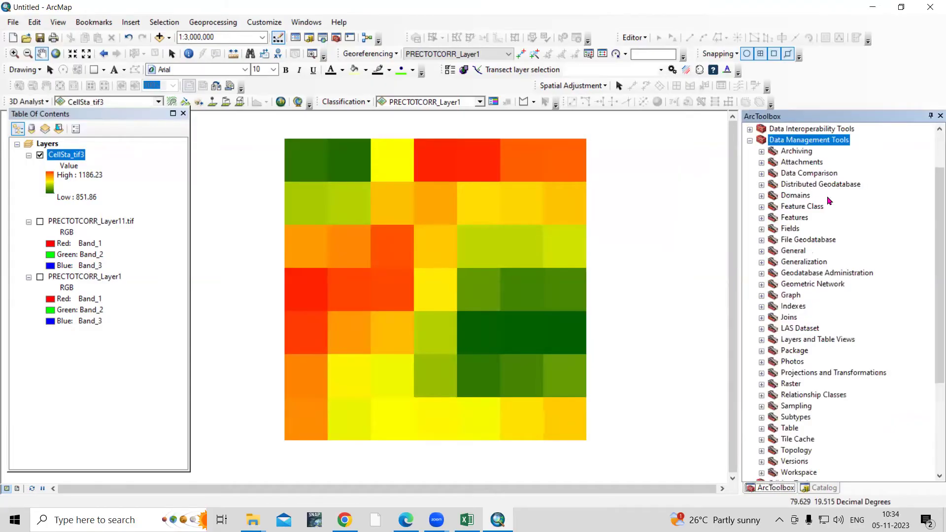
pyautogui.doubleClick(818, 378)
pyautogui.scroll(-2, 825, 409)
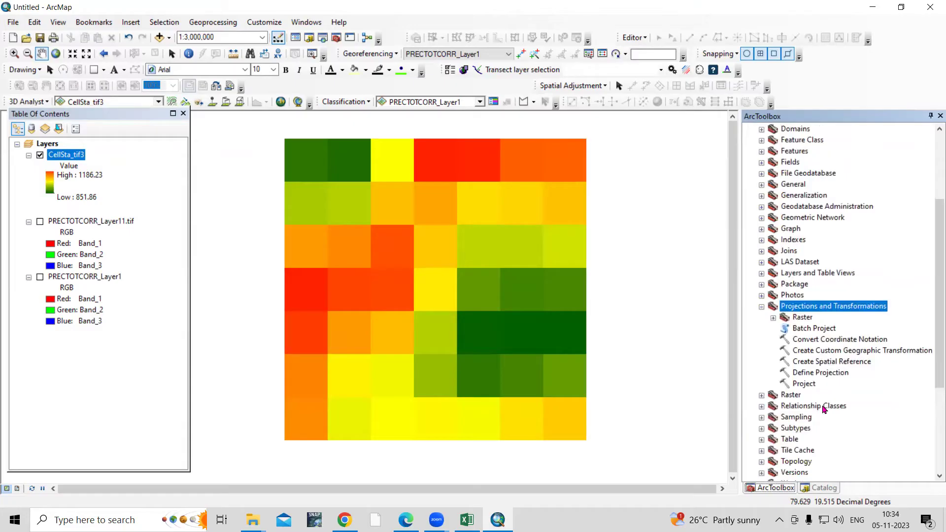
pyautogui.doubleClick(803, 317)
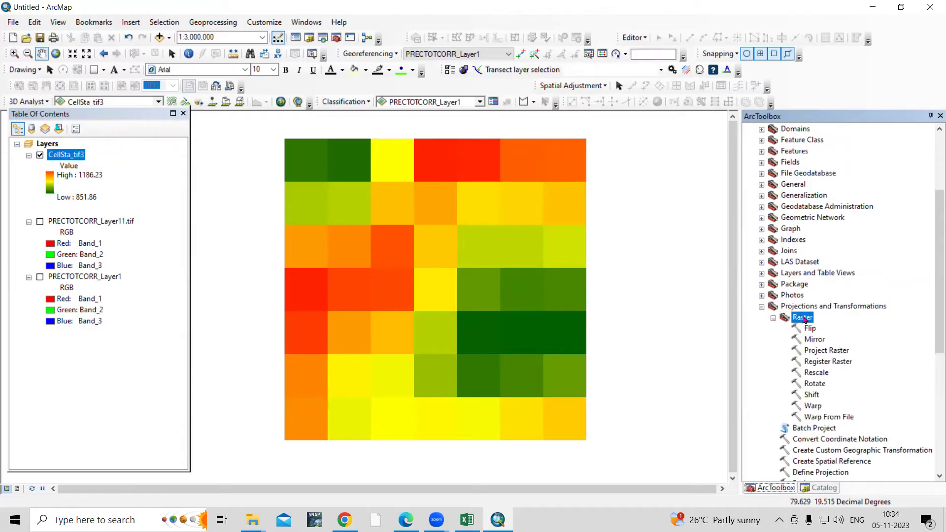
pyautogui.click(834, 351)
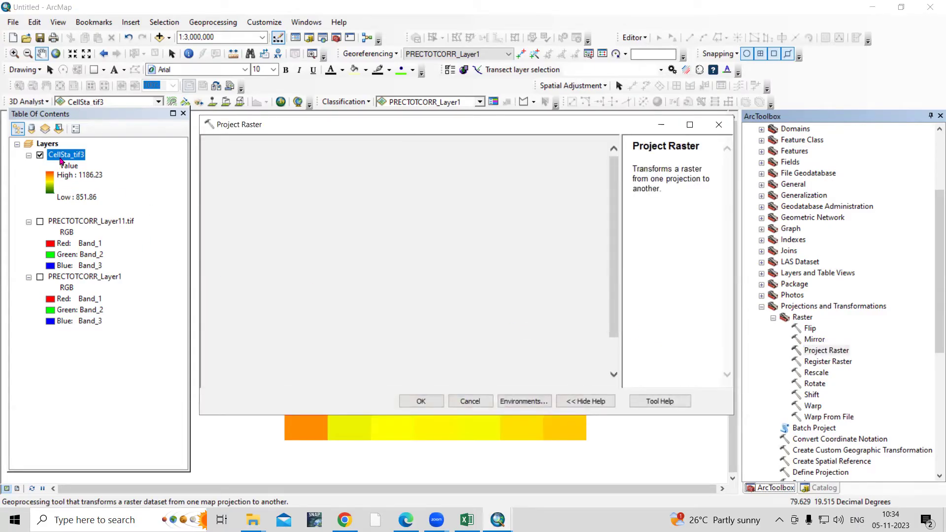
pyautogui.moveTo(62, 157); pyautogui.dragTo(241, 162)
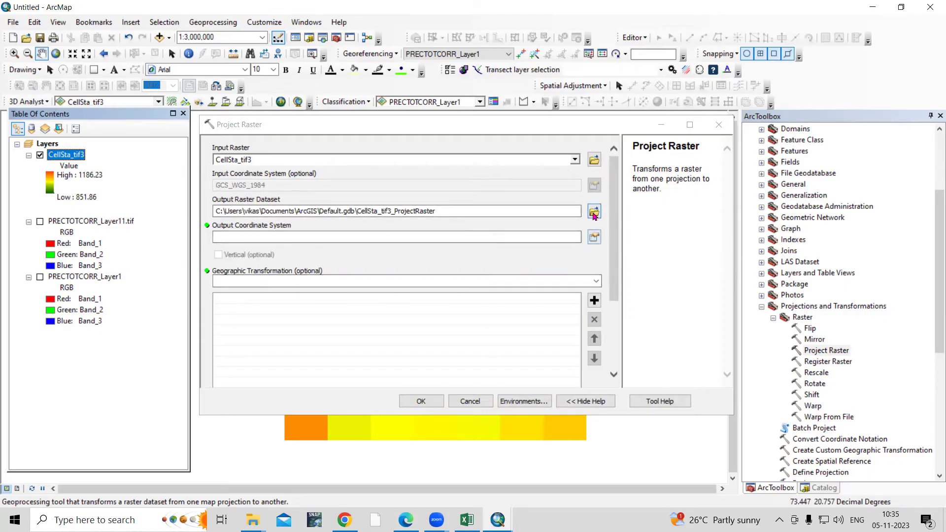
# Set the output coordinate system to the projected WGS 1984 UTM Zone 43N.
pyautogui.click(595, 237)
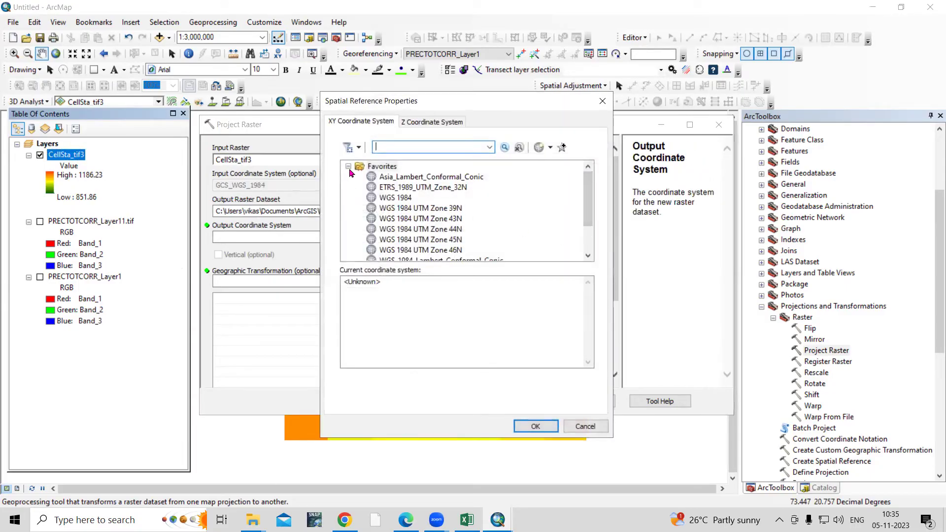
pyautogui.click(349, 167)
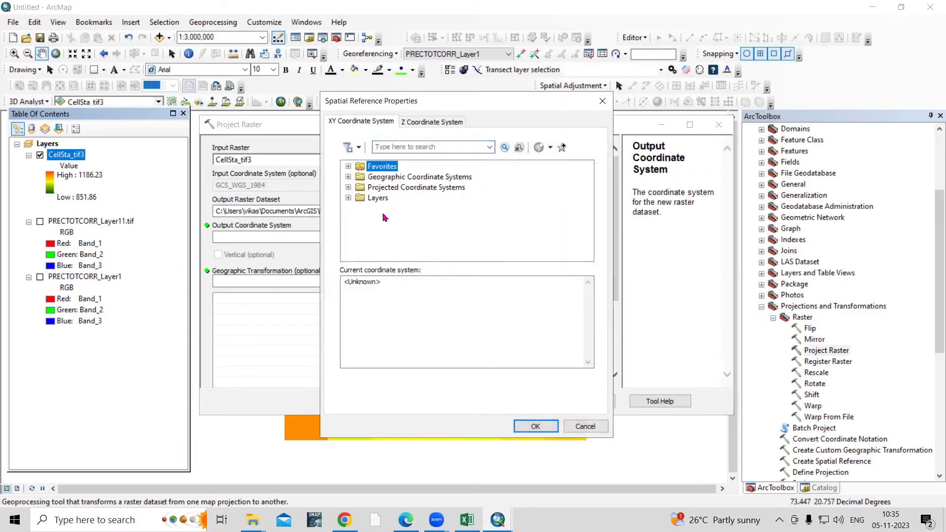
pyautogui.doubleClick(412, 190)
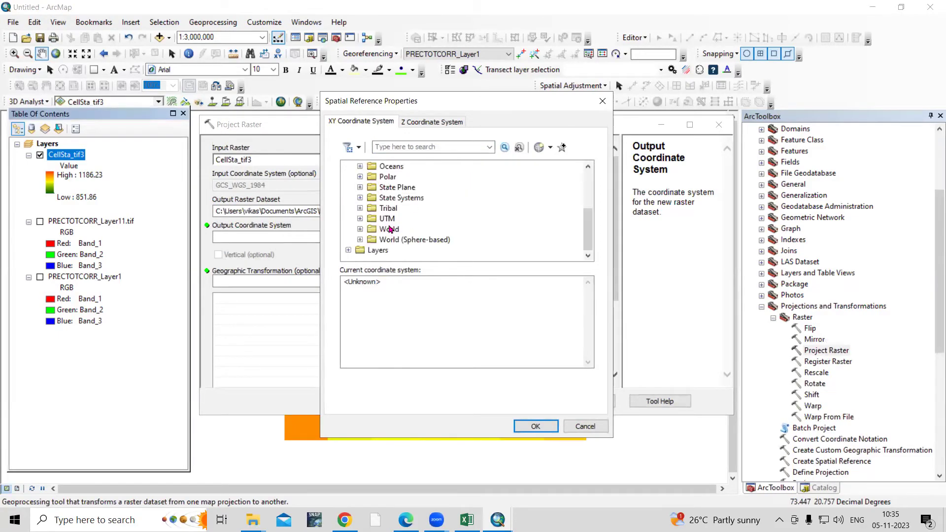
pyautogui.doubleClick(387, 221)
pyautogui.scroll(-3, 427, 225)
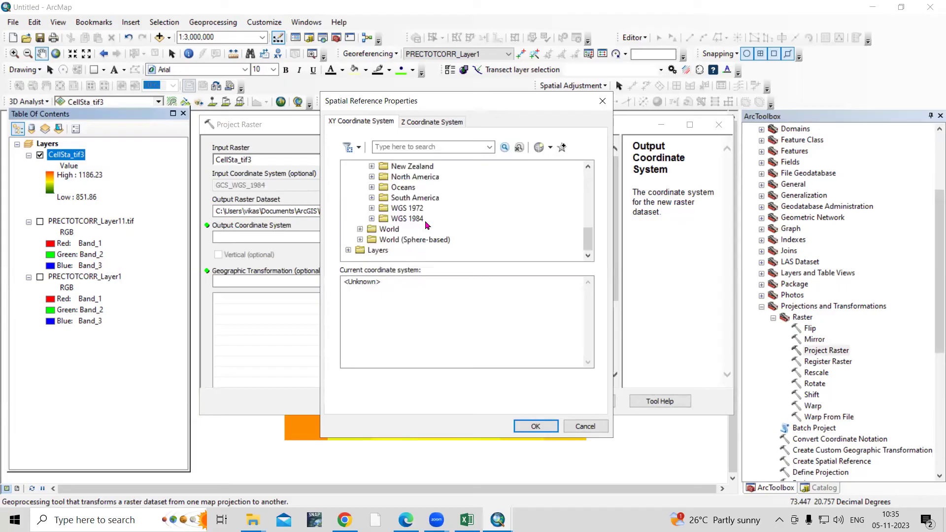
pyautogui.click(413, 221)
pyautogui.doubleClick(413, 222)
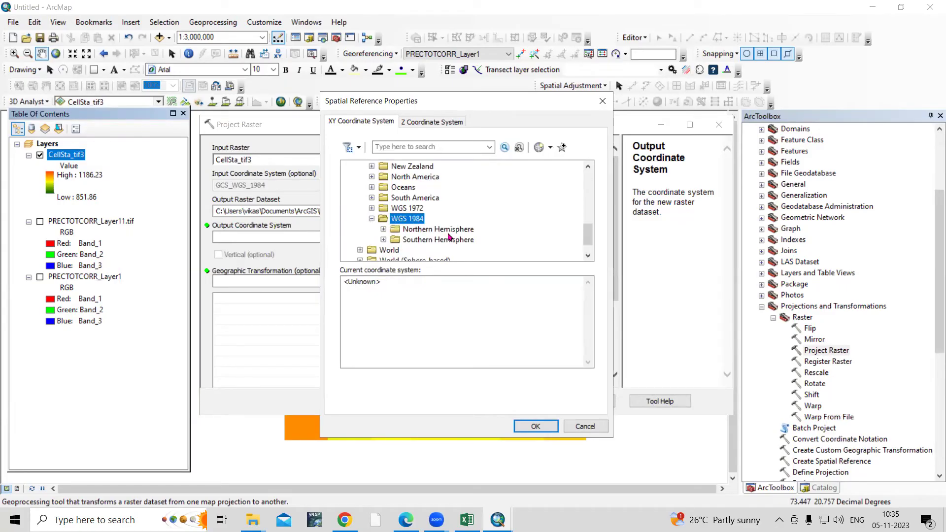
pyautogui.doubleClick(448, 234)
pyautogui.scroll(-6, 446, 238)
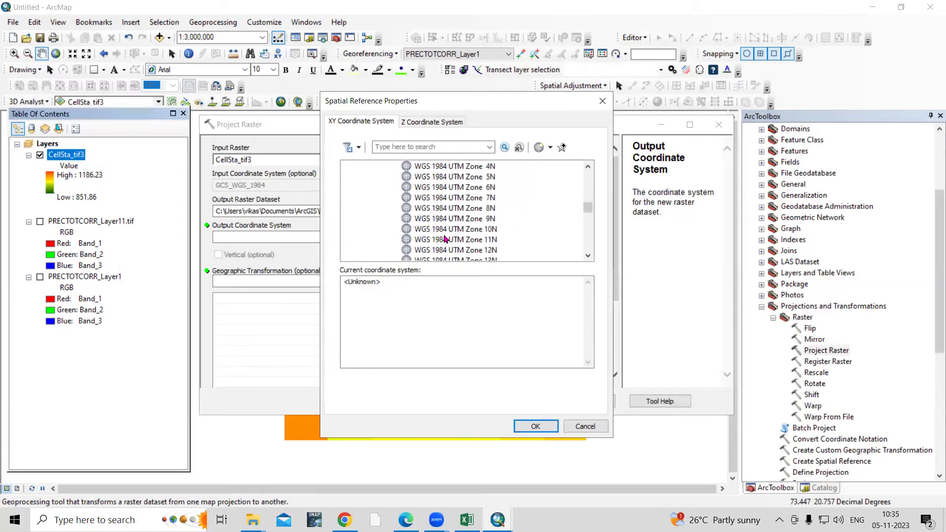
pyautogui.scroll(-2, 444, 239)
pyautogui.scroll(-5, 445, 238)
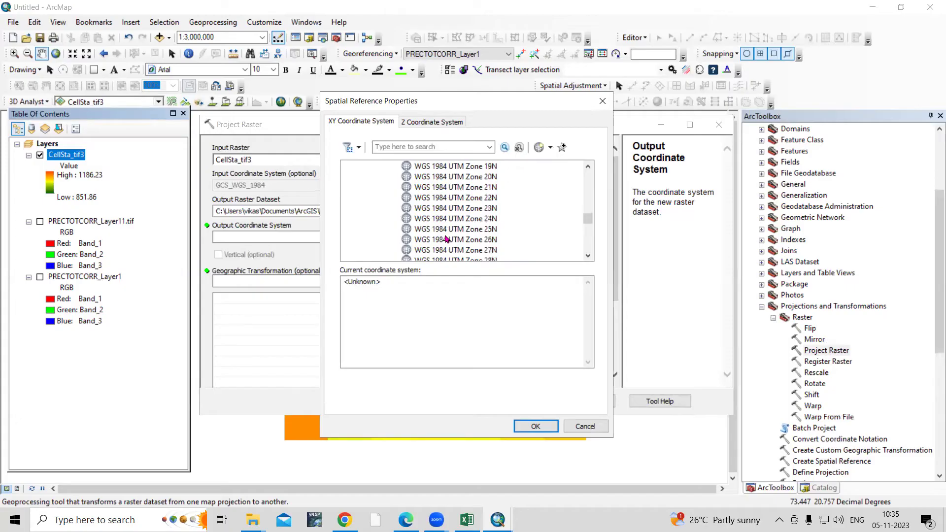
pyautogui.scroll(-2, 451, 237)
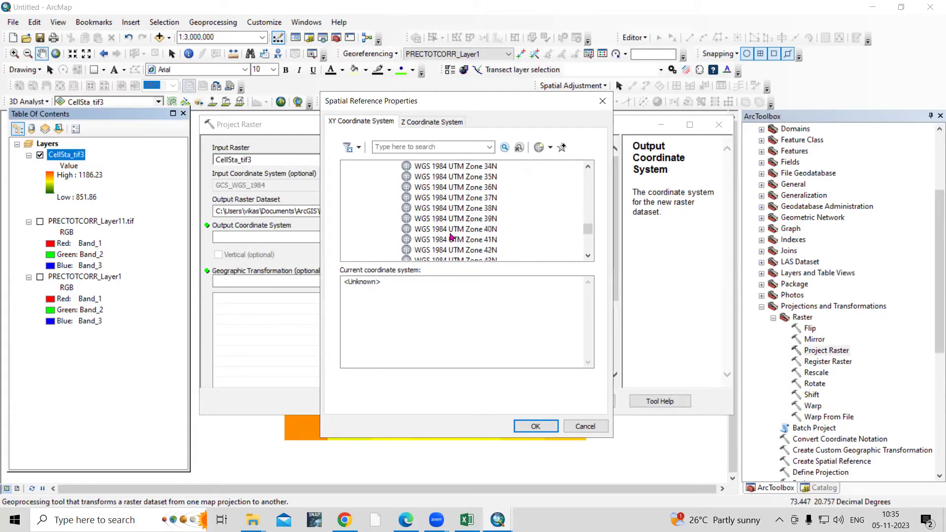
pyautogui.click(438, 231)
pyautogui.click(534, 427)
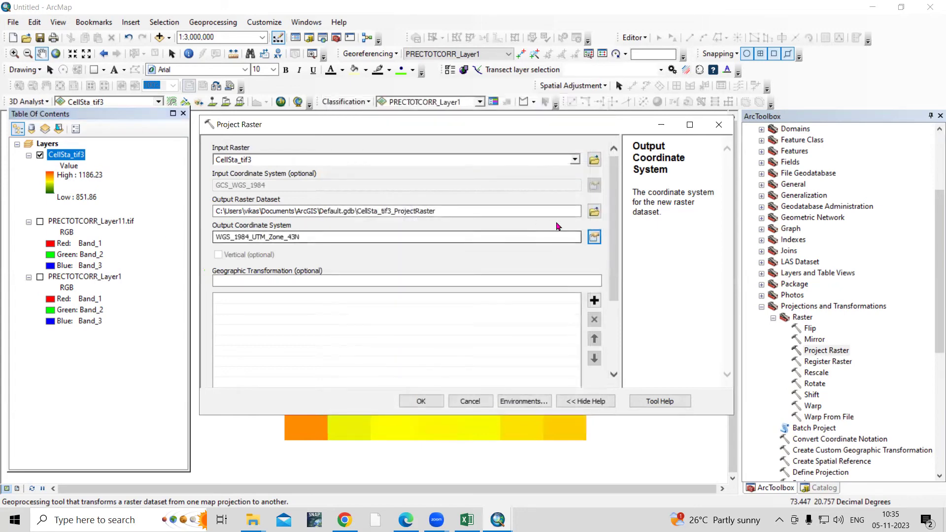
# Set the output raster dataset to Prj_Prec.tif in the E:\YouTube Video\Weather data folder.
pyautogui.click(594, 212)
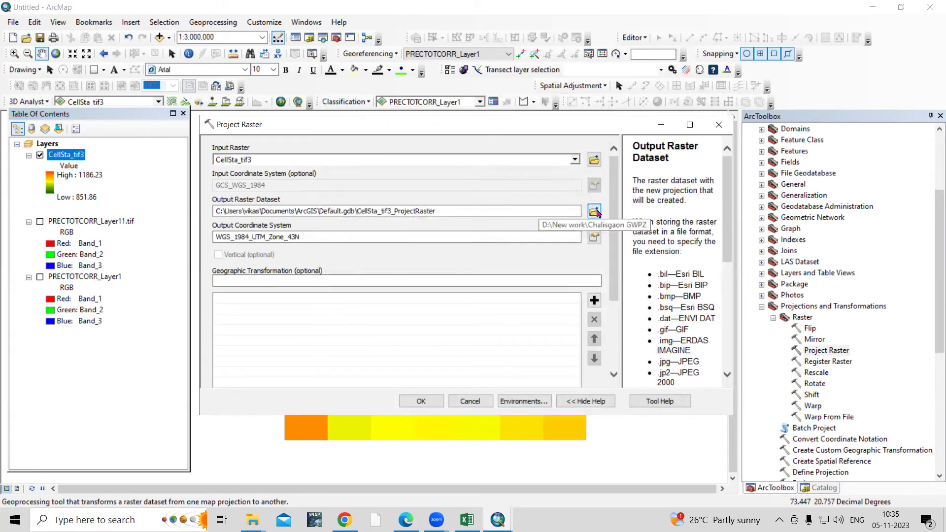
pyautogui.click(594, 211)
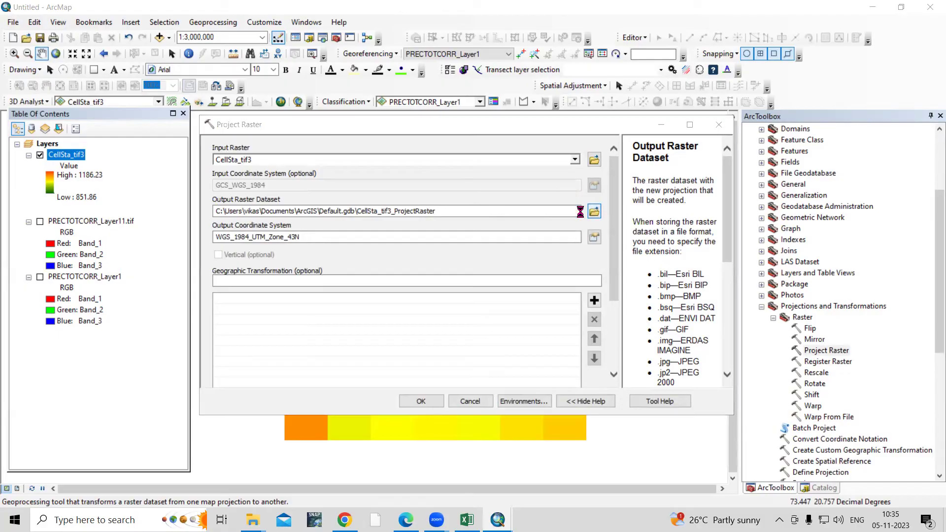
pyautogui.click(460, 262)
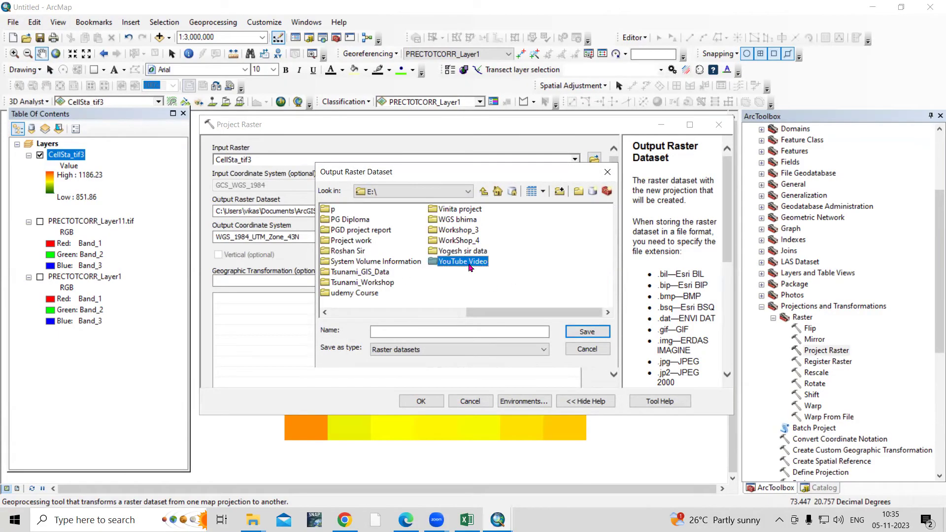
pyautogui.doubleClick(470, 265)
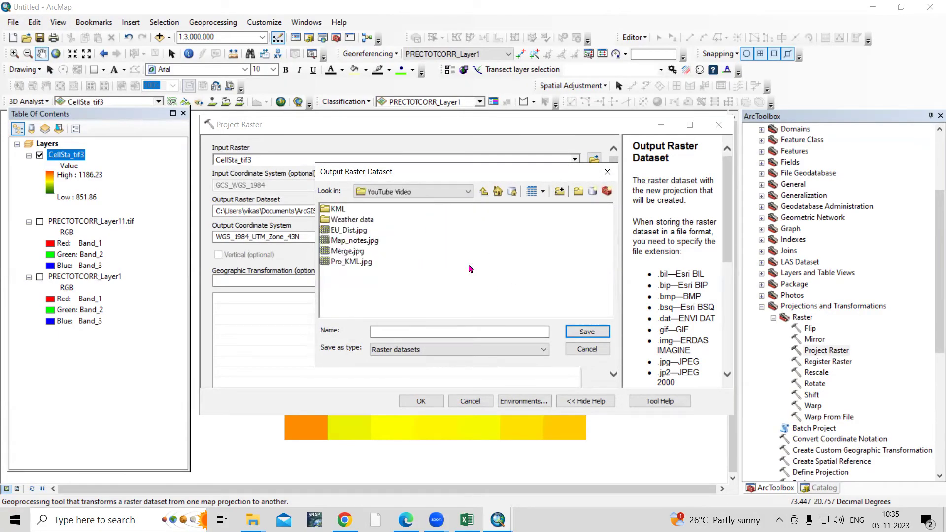
pyautogui.doubleClick(355, 221)
pyautogui.click(428, 330)
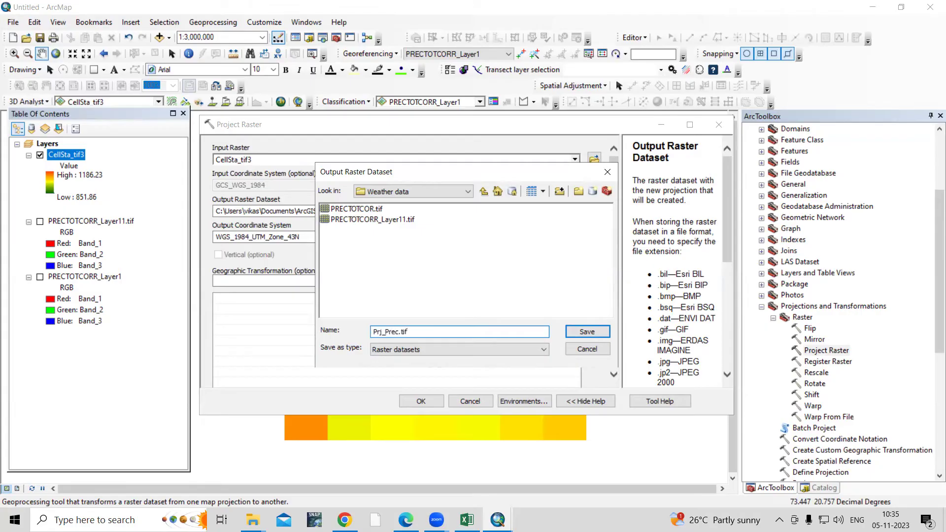
pyautogui.click(586, 332)
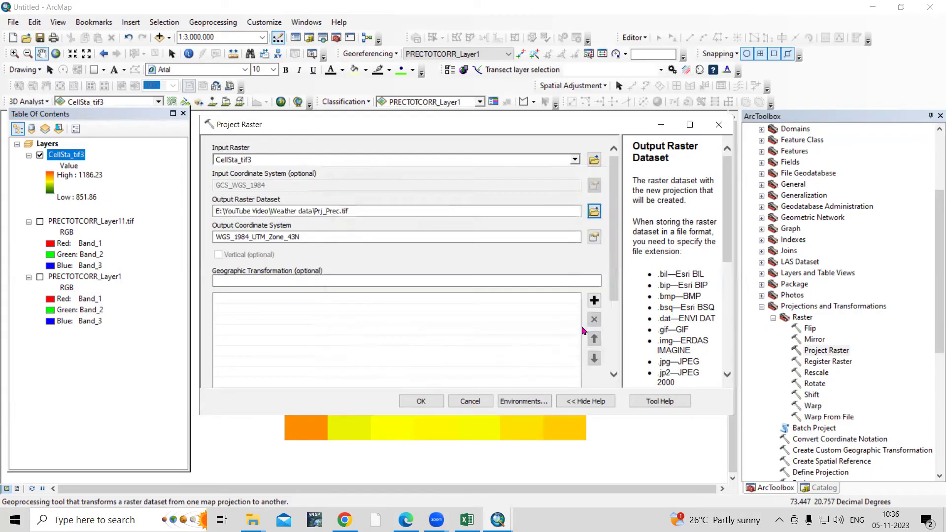
# Run Project Raster, then hide CellSta_tif3 and collapse the legends of CellSta_tif3 and PRECTOTCORR_Layer11.tif.
pyautogui.click(421, 402)
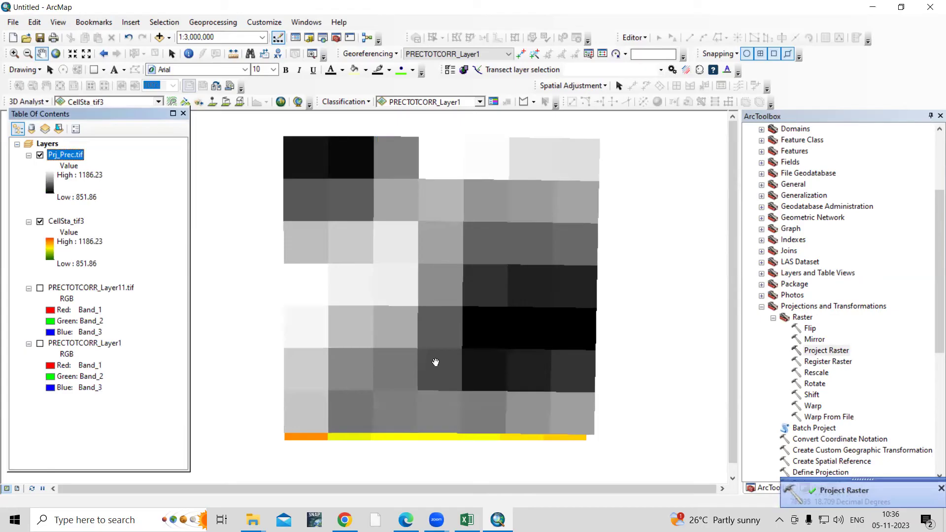
pyautogui.click(29, 221)
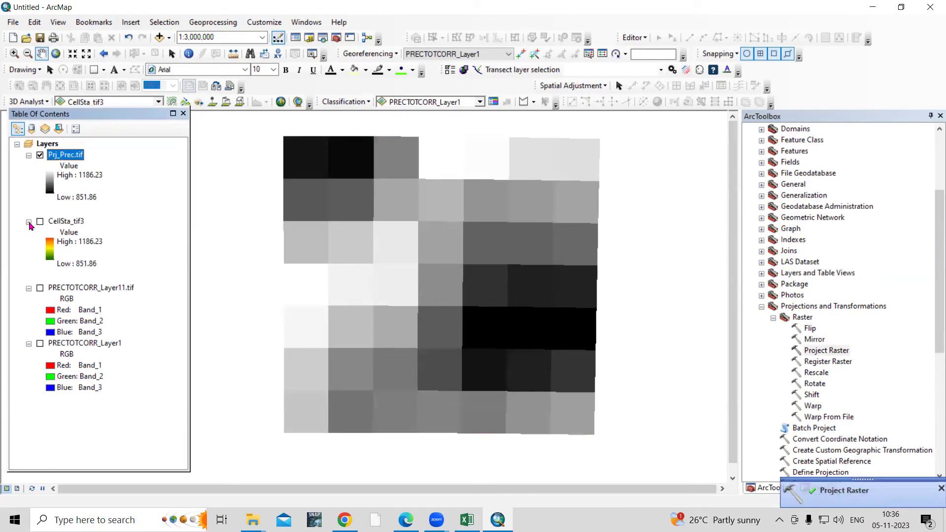
pyautogui.click(29, 233)
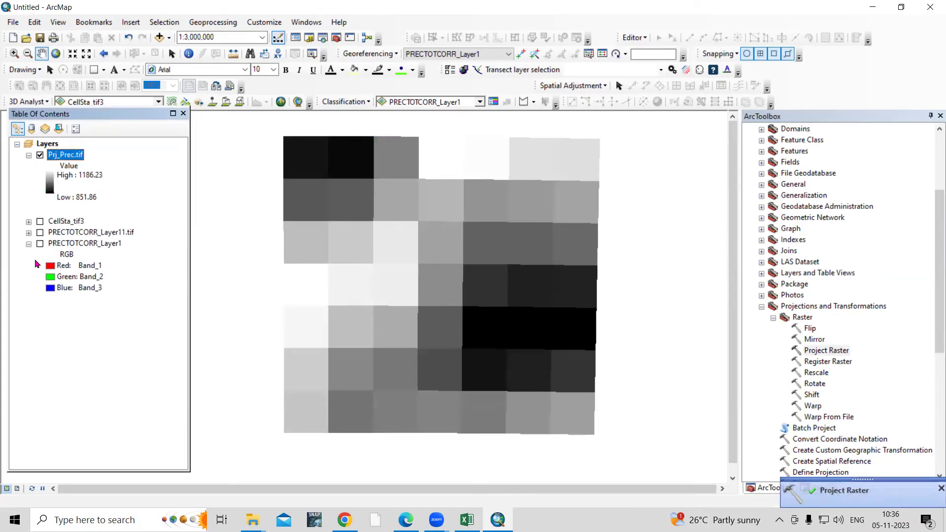
# Examine the X and Y cell size of Prj_Prec.tif in its source properties.
pyautogui.rightClick(82, 157)
pyautogui.click(139, 332)
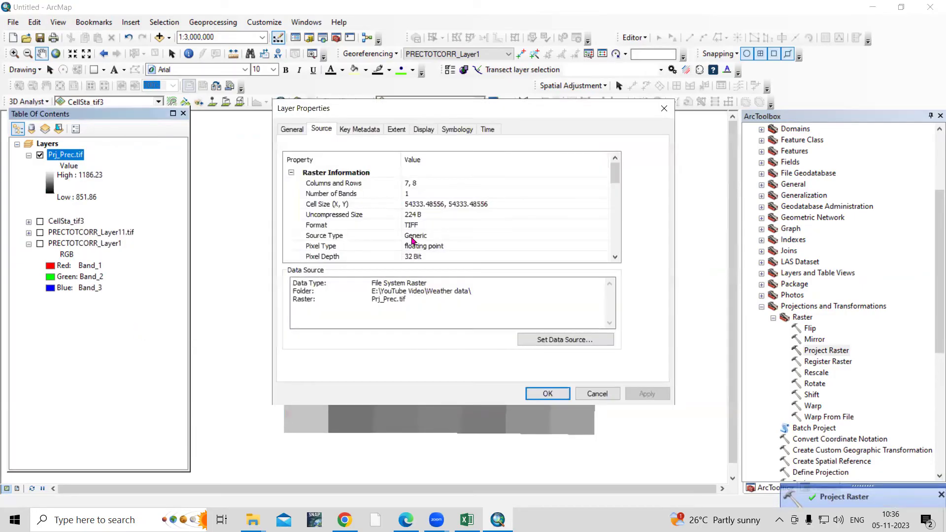
pyautogui.click(427, 205)
pyautogui.click(427, 205)
pyautogui.moveTo(444, 203); pyautogui.dragTo(411, 204)
pyautogui.click(402, 204)
pyautogui.doubleClick(497, 204)
pyautogui.click(504, 203)
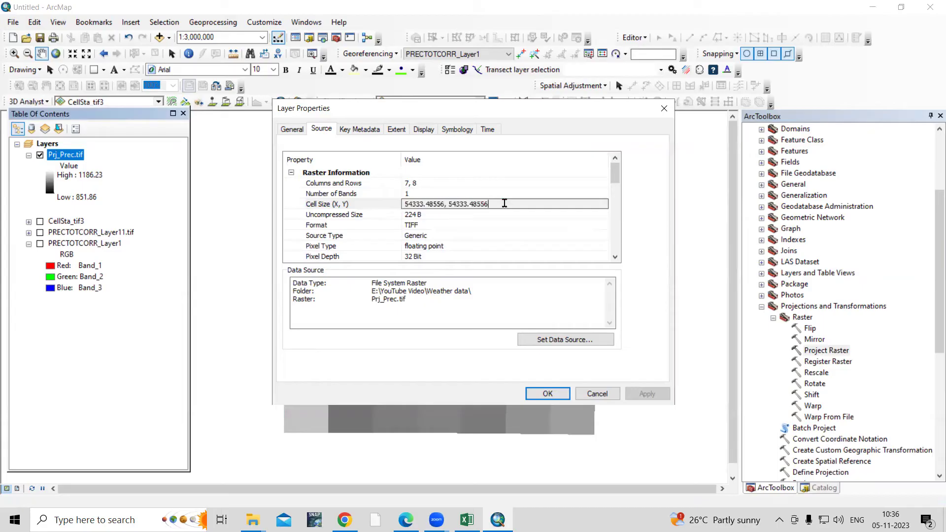
# Close the layer properties and open the Raster to Point conversion tool.
pyautogui.click(597, 393)
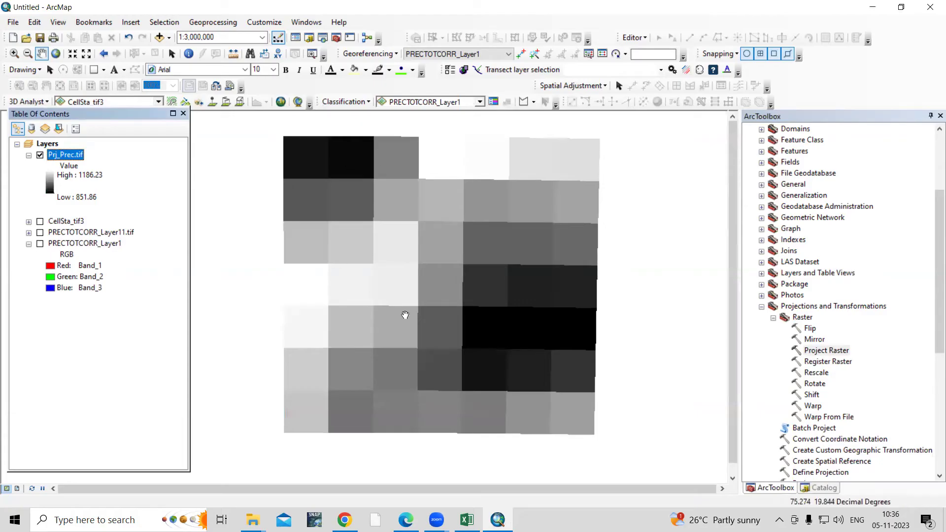
pyautogui.click(762, 306)
pyautogui.scroll(4, 804, 313)
pyautogui.click(749, 196)
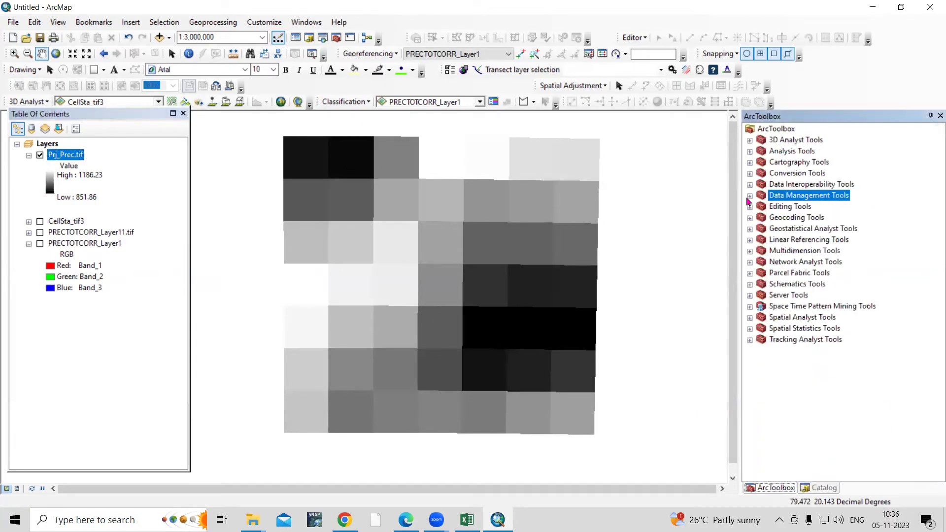
pyautogui.doubleClick(798, 174)
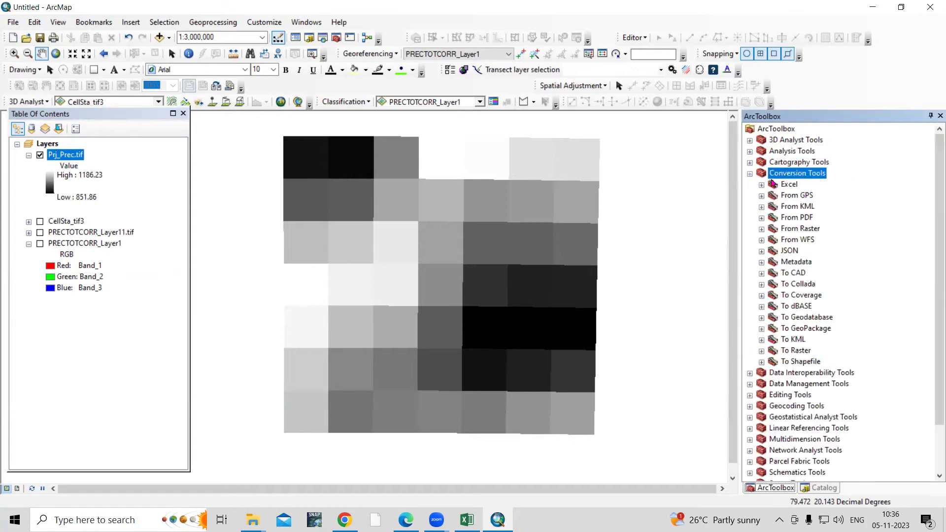
pyautogui.doubleClick(799, 229)
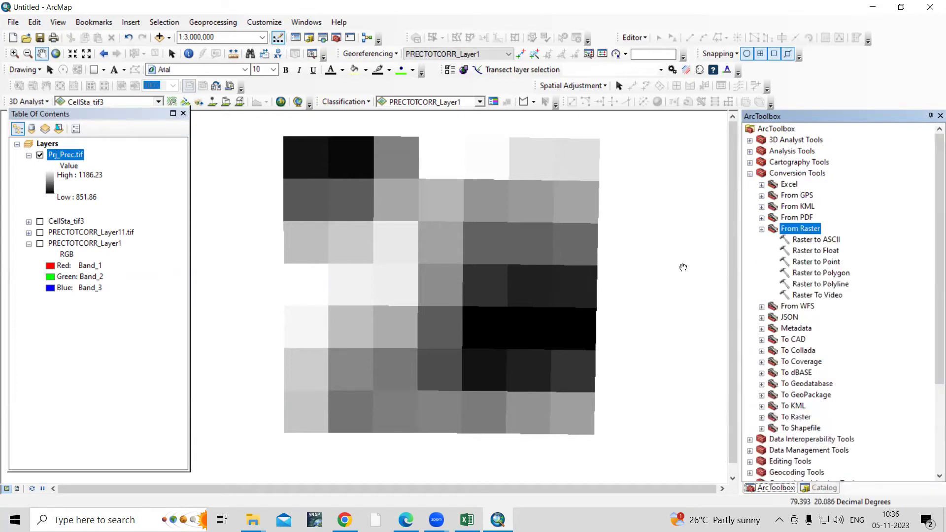
pyautogui.doubleClick(827, 266)
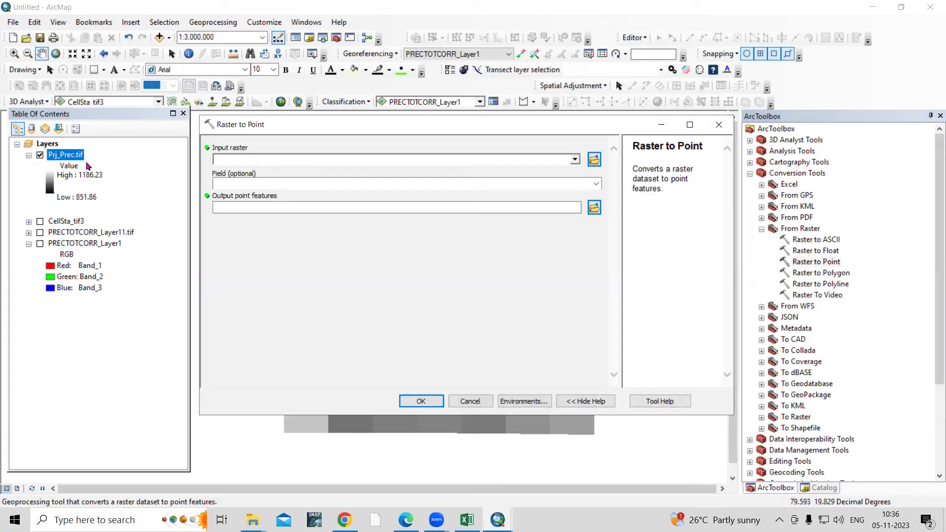
# Convert Prj_Prec.tif to points using the Value field, saving them as Ras_Point.shp in E:\YouTube Video\Weather data.
pyautogui.moveTo(73, 157); pyautogui.dragTo(232, 160)
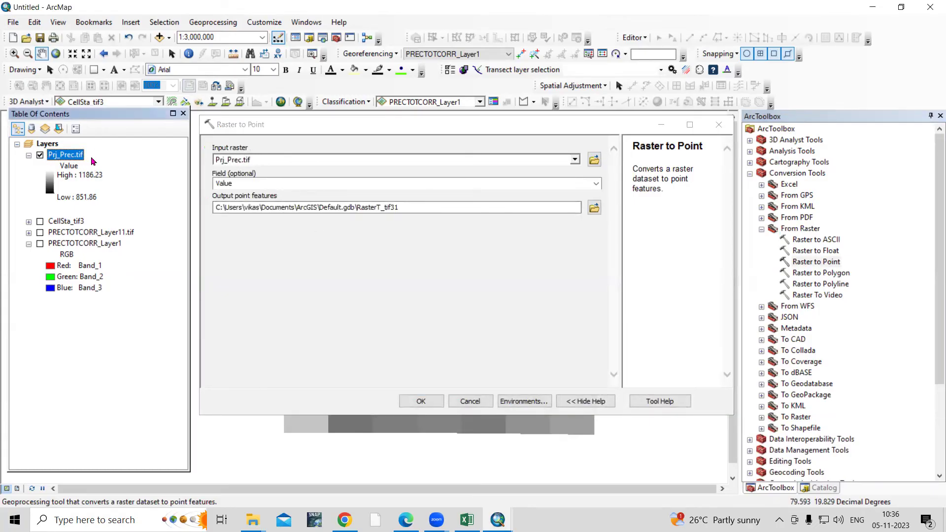
pyautogui.click(597, 184)
pyautogui.click(596, 185)
pyautogui.click(366, 269)
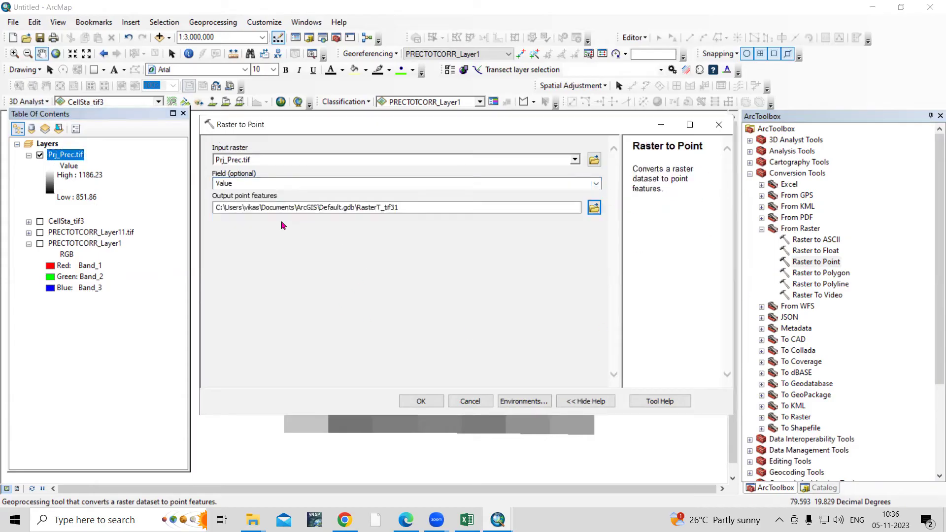
pyautogui.click(594, 208)
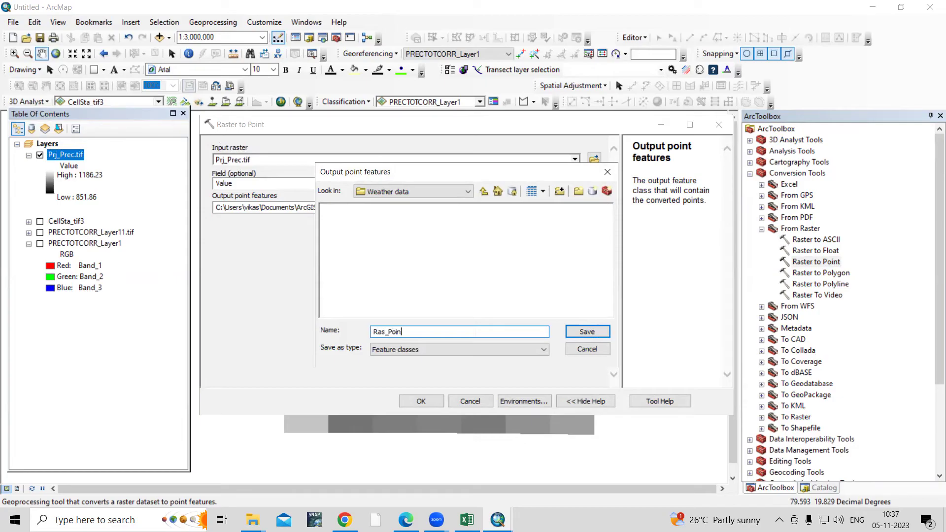
pyautogui.click(581, 332)
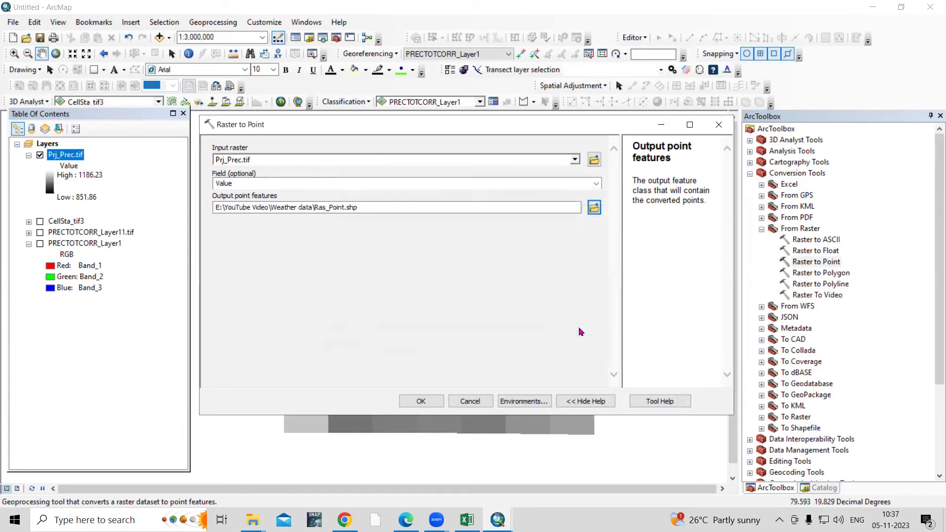
pyautogui.click(421, 401)
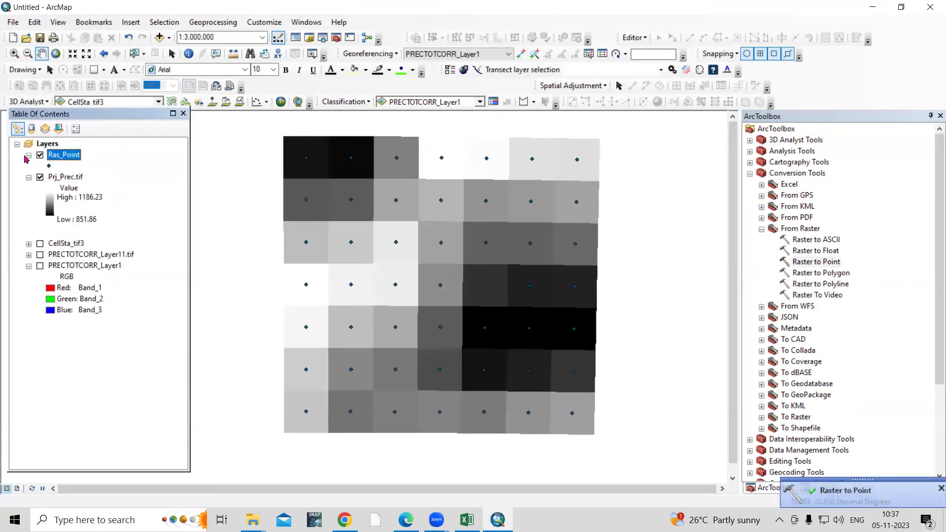
# Examine the pointid and grid_code values in the Ras_Point attribute table, then close the table.
pyautogui.rightClick(67, 157)
pyautogui.click(94, 192)
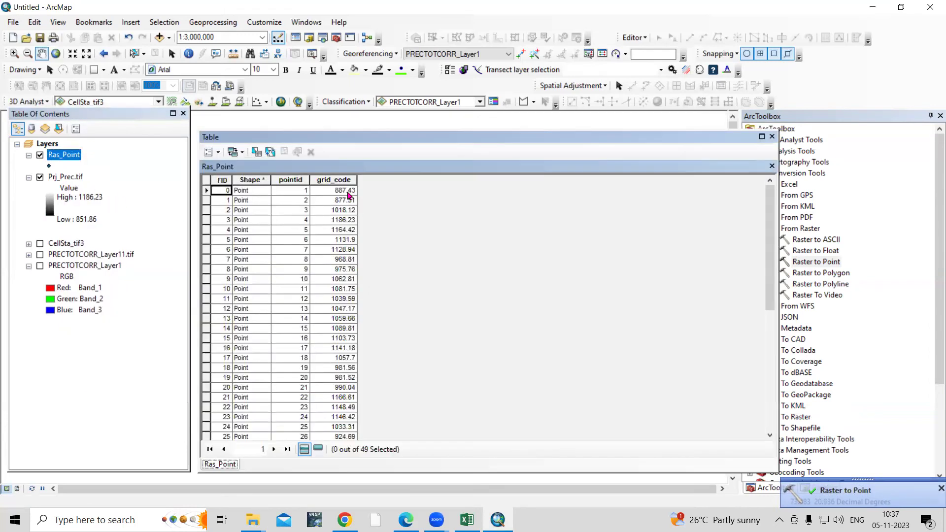
pyautogui.click(347, 193)
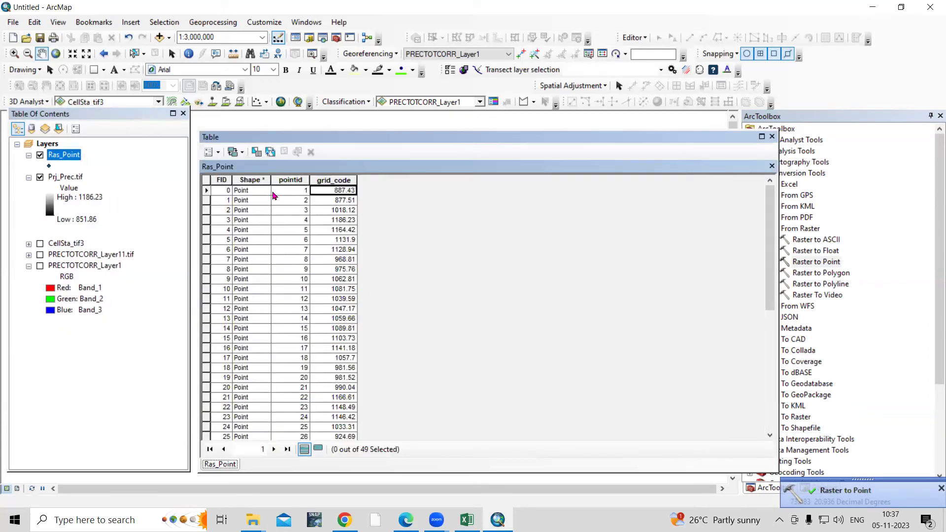
pyautogui.click(314, 210)
pyautogui.click(312, 250)
pyautogui.click(333, 329)
pyautogui.scroll(-8, 338, 363)
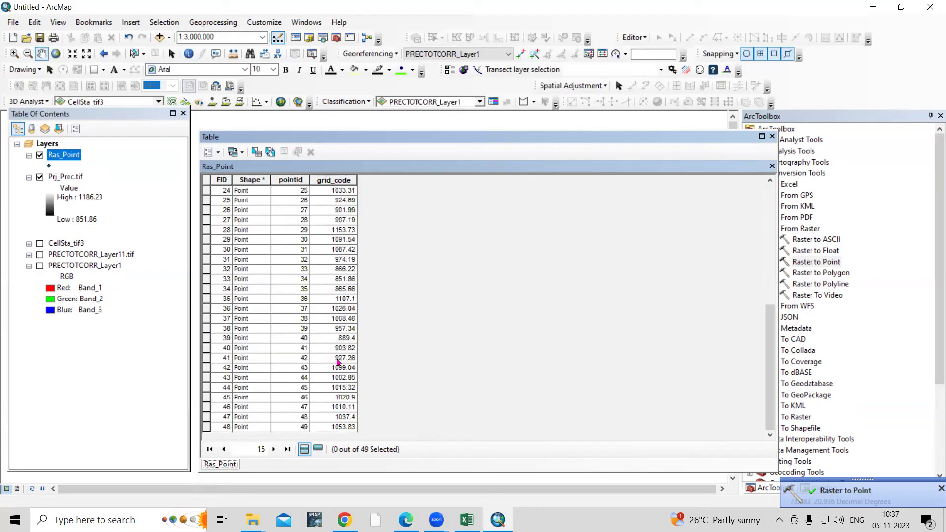
pyautogui.scroll(8, 337, 347)
pyautogui.click(301, 193)
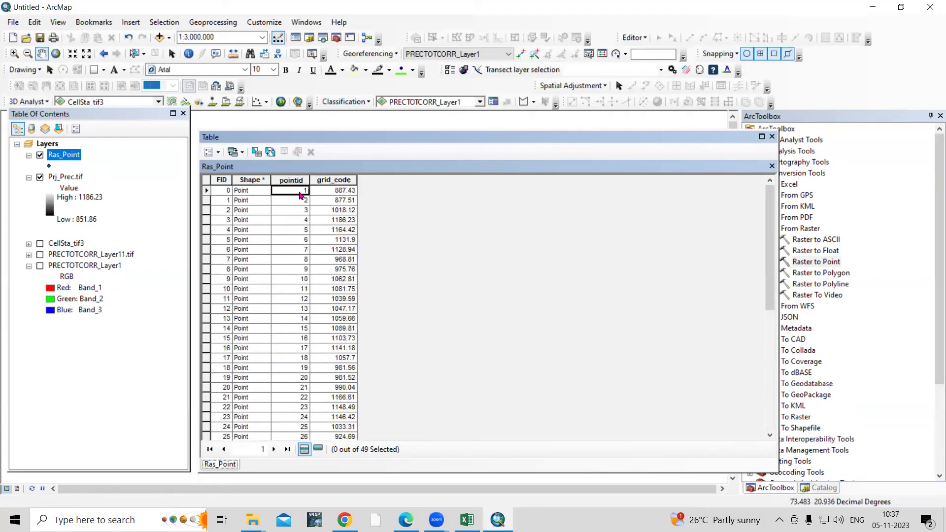
pyautogui.click(338, 191)
pyautogui.click(329, 200)
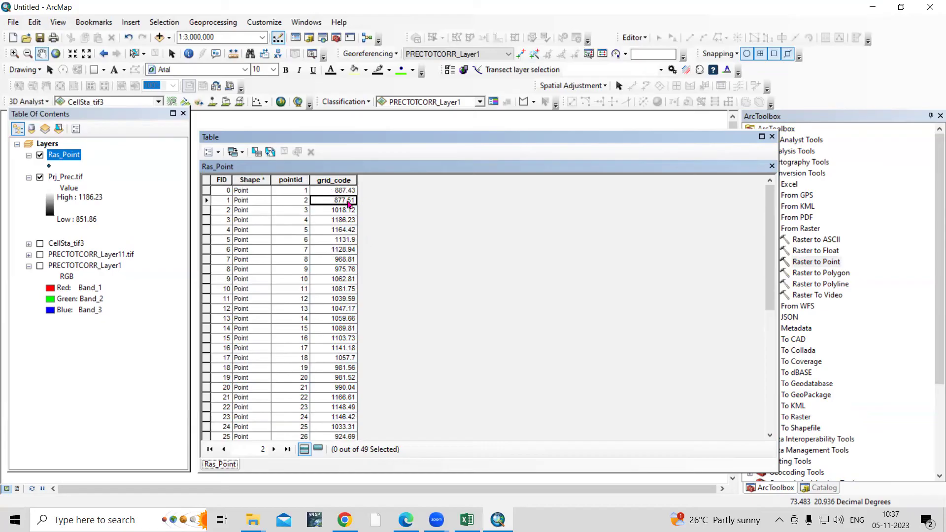
pyautogui.click(345, 194)
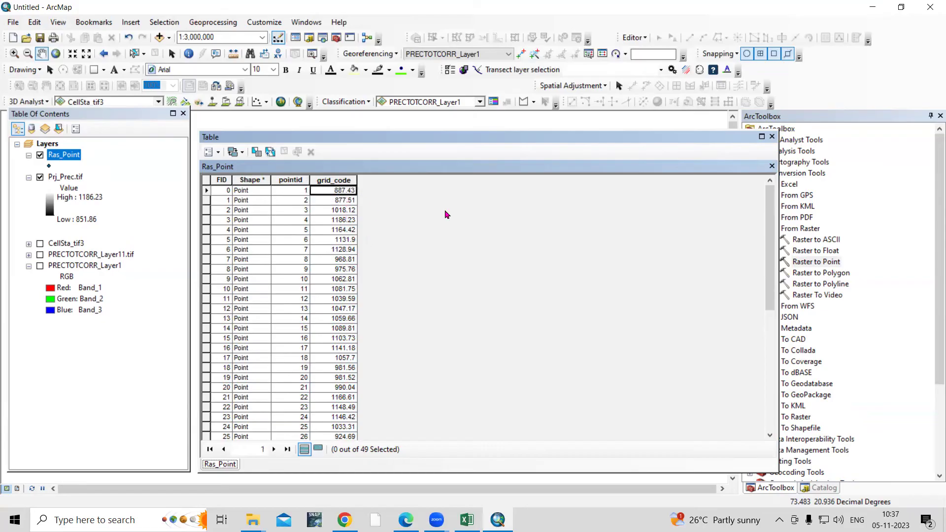
pyautogui.click(771, 137)
# Hide Prj_Prec.tif with its legend collapsed, and expand the Spatial Analyst Interpolation toolset.
pyautogui.click(28, 178)
pyautogui.click(40, 177)
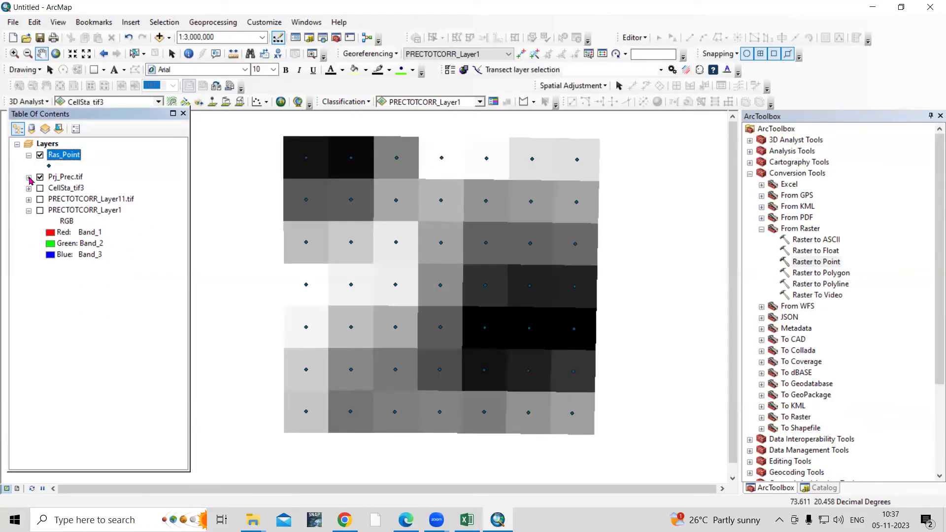
pyautogui.click(762, 229)
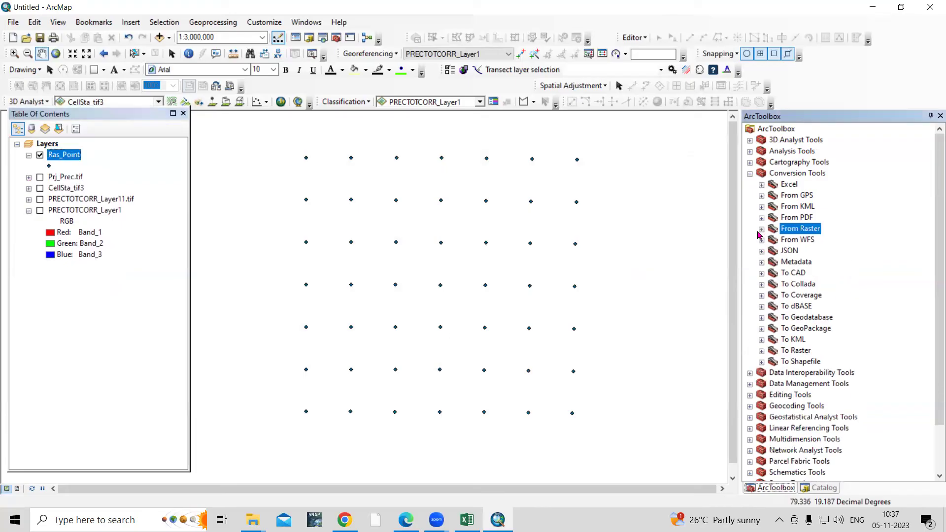
pyautogui.click(749, 173)
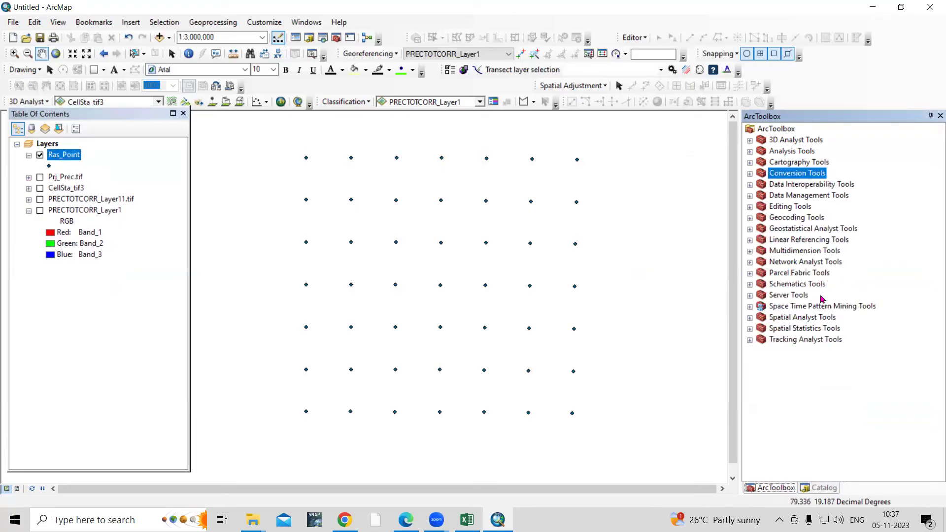
pyautogui.doubleClick(799, 318)
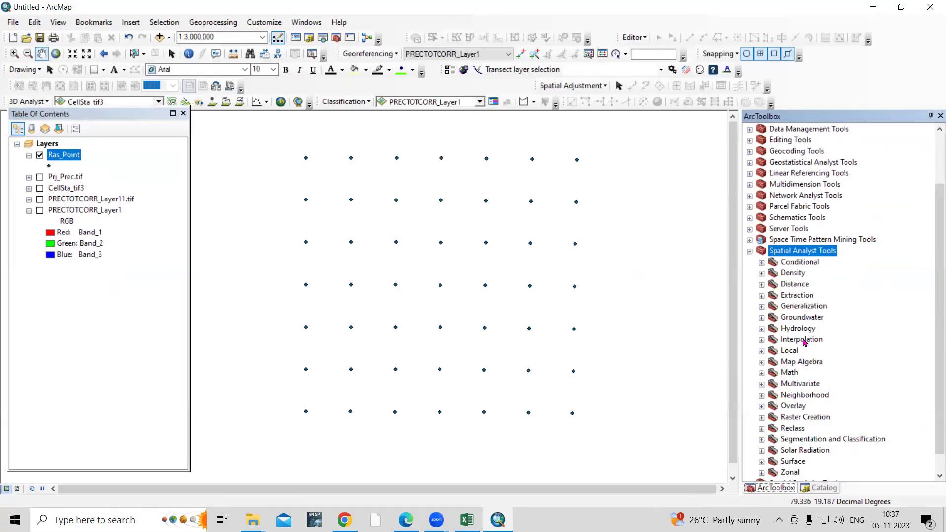
pyautogui.doubleClick(803, 341)
# Read the summary and usage notes on the IDW tool's help page, then close the help.
pyautogui.click(800, 352)
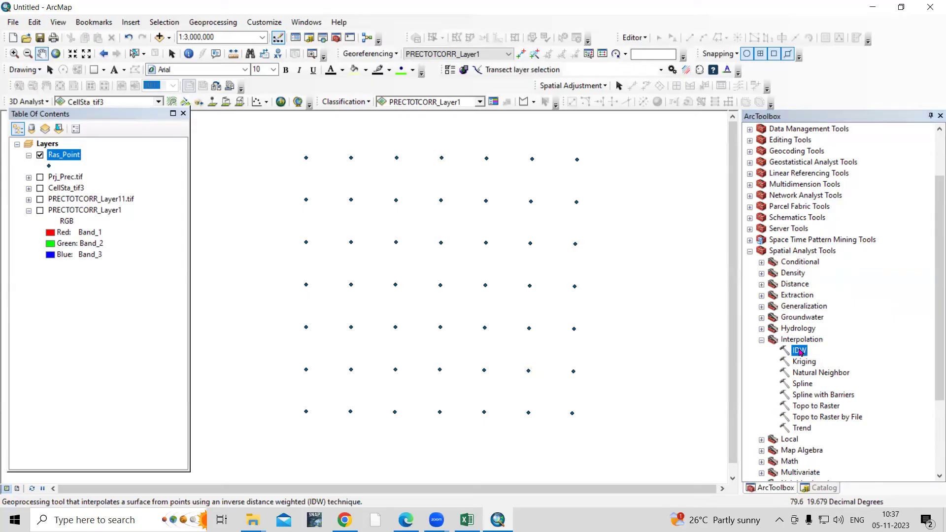
pyautogui.rightClick(810, 352)
pyautogui.click(830, 309)
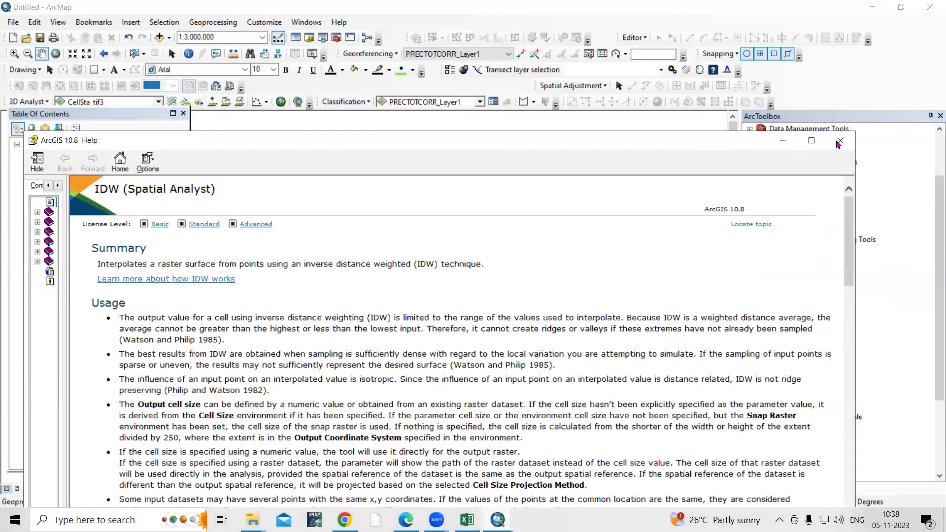
pyautogui.click(839, 145)
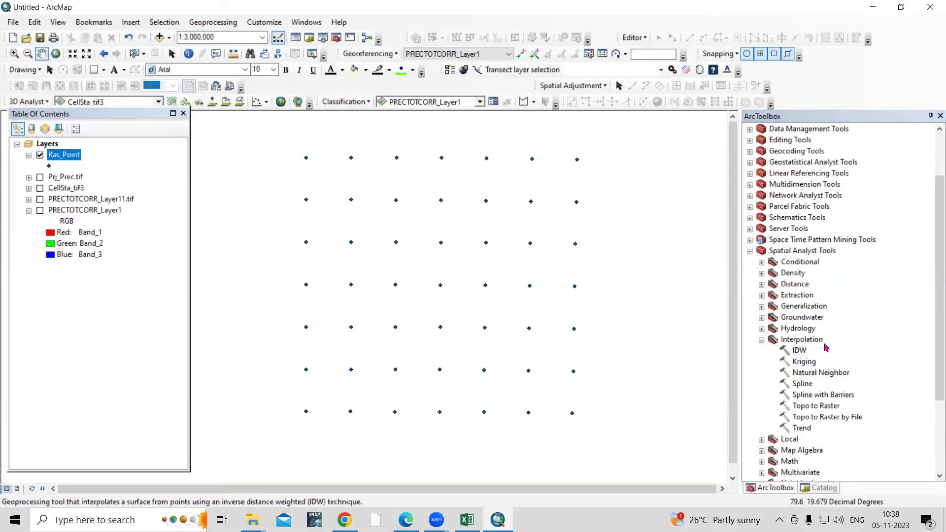
# Open the IDW tool with Ras_Point as the input point features and grid_code as the Z value field.
pyautogui.doubleClick(800, 351)
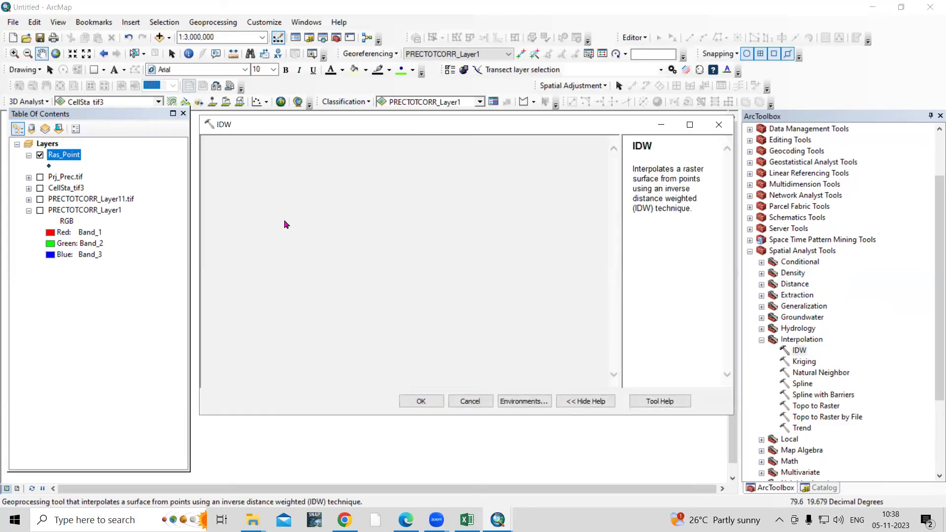
pyautogui.click(245, 160)
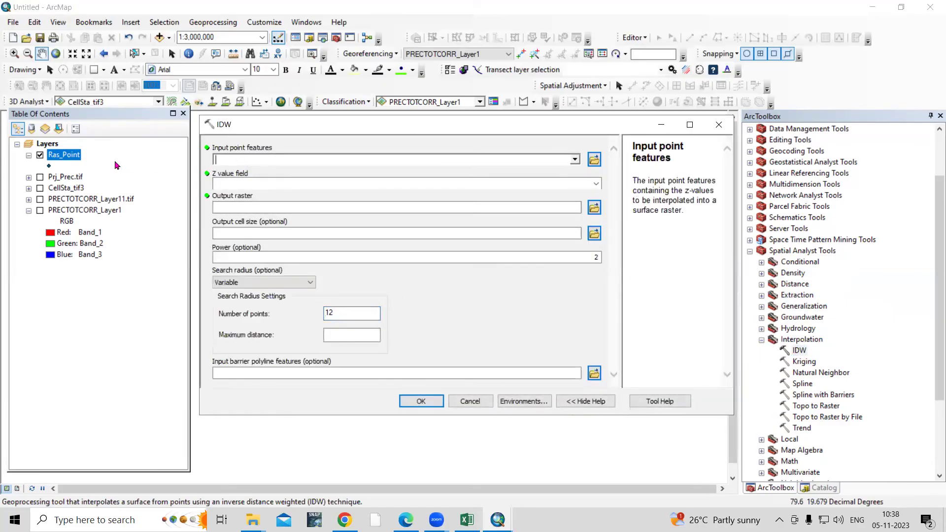
pyautogui.moveTo(67, 160); pyautogui.dragTo(272, 162)
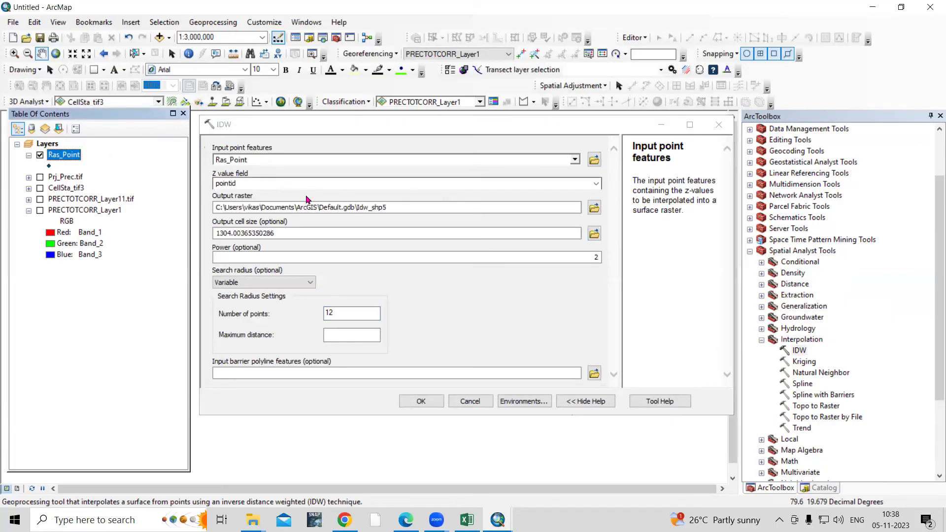
pyautogui.click(596, 184)
pyautogui.click(244, 198)
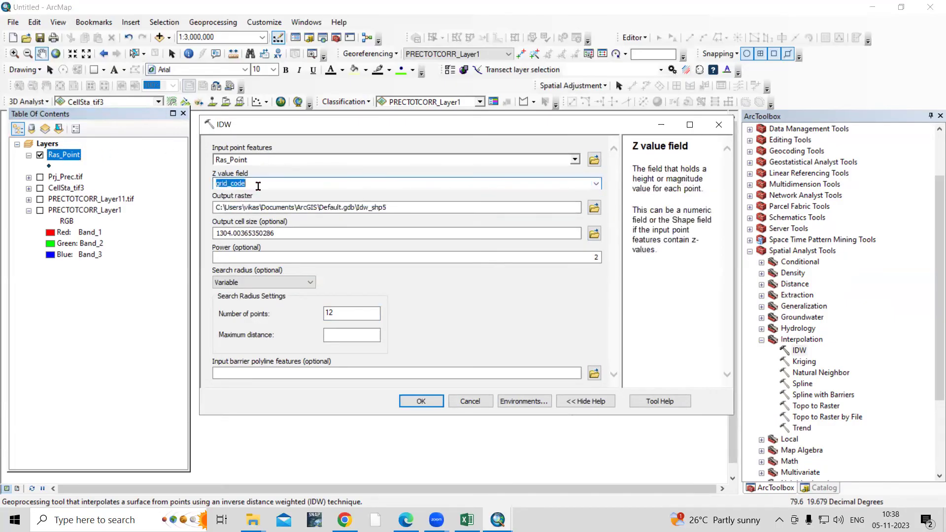
pyautogui.click(467, 298)
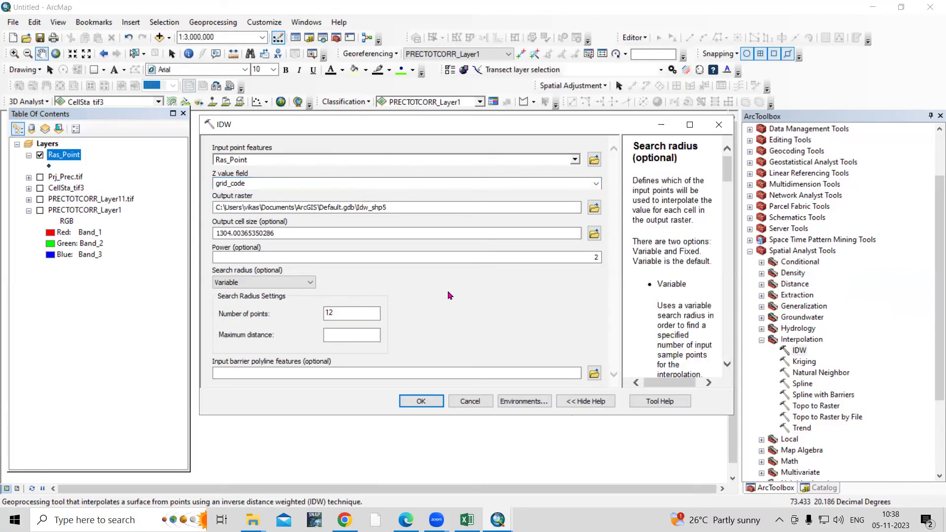
# Set the IDW output cell size to 30 and run the interpolation with the default output raster Idw_shp5.
pyautogui.click(249, 233)
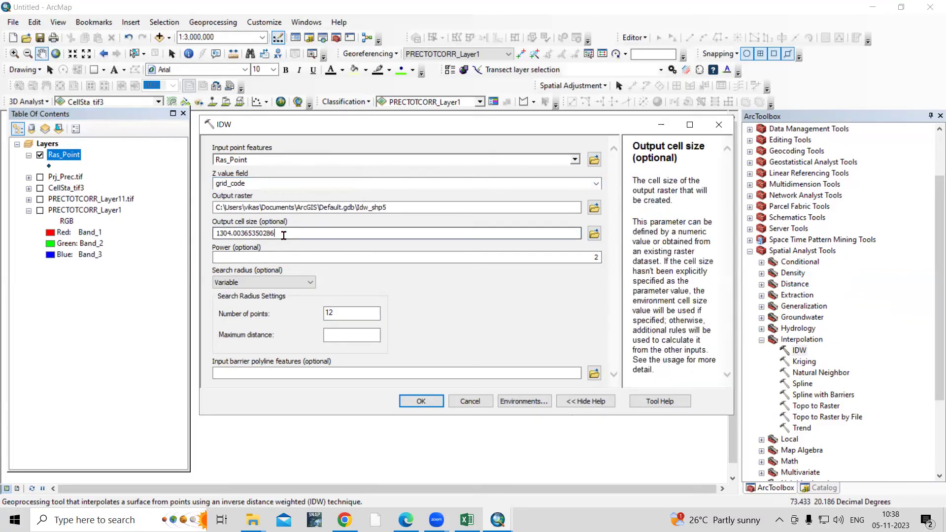
pyautogui.write('30')
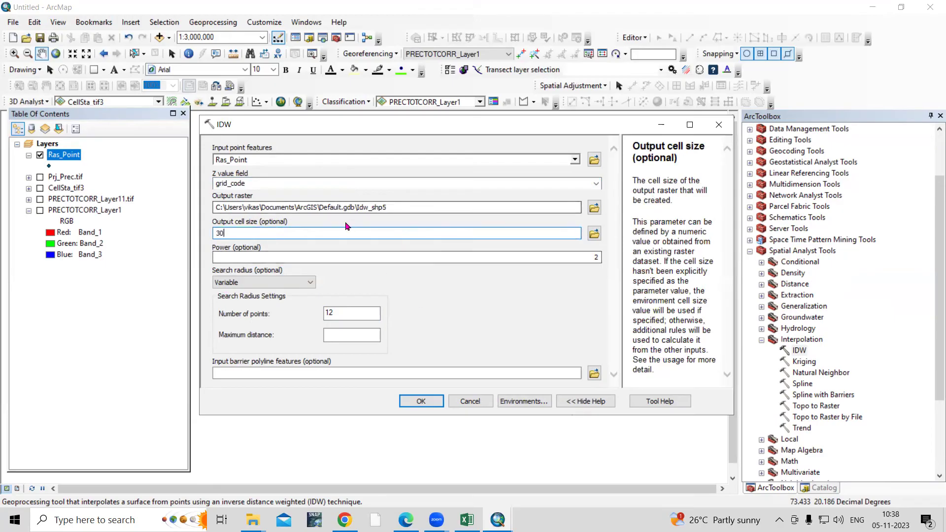
pyautogui.click(383, 211)
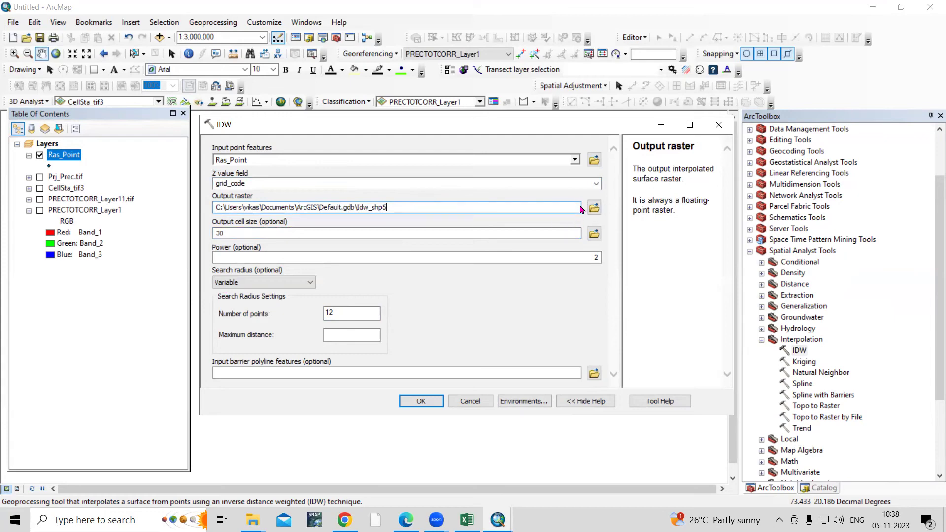
pyautogui.click(421, 401)
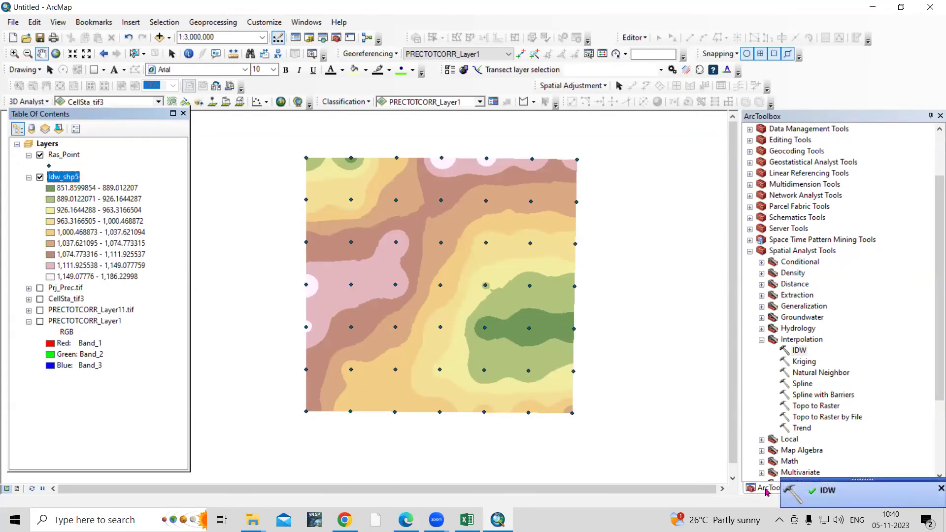
# Recolour the classified Idw_shp5 raster with the color ramp running from red through yellow and cyan to dark blue.
pyautogui.rightClick(71, 181)
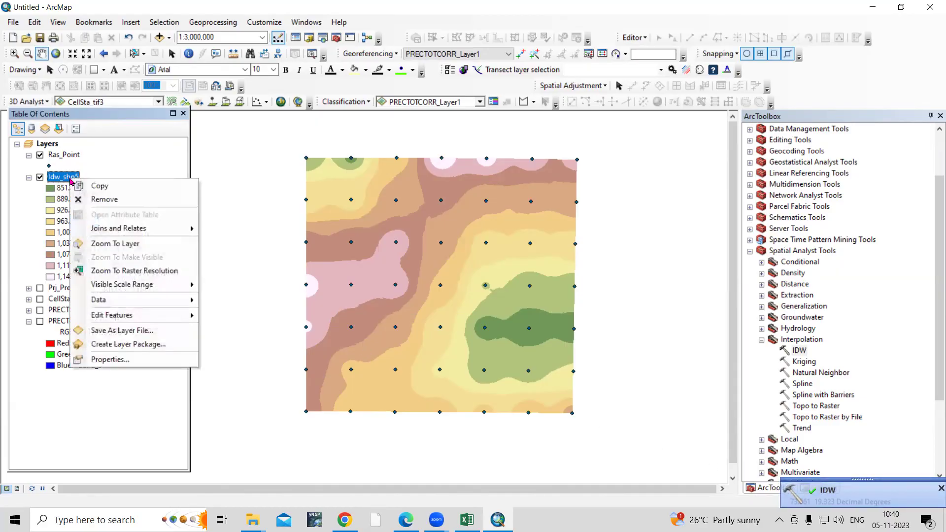
pyautogui.click(141, 360)
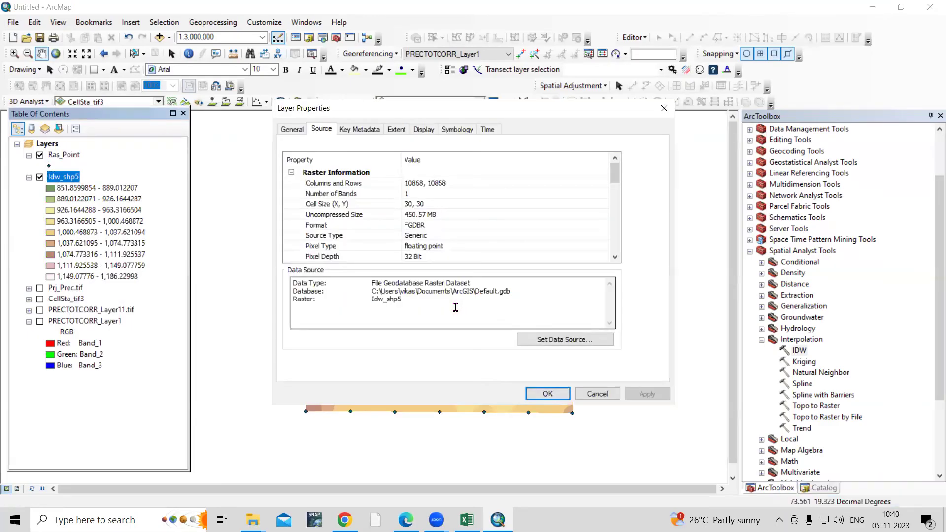
pyautogui.click(456, 130)
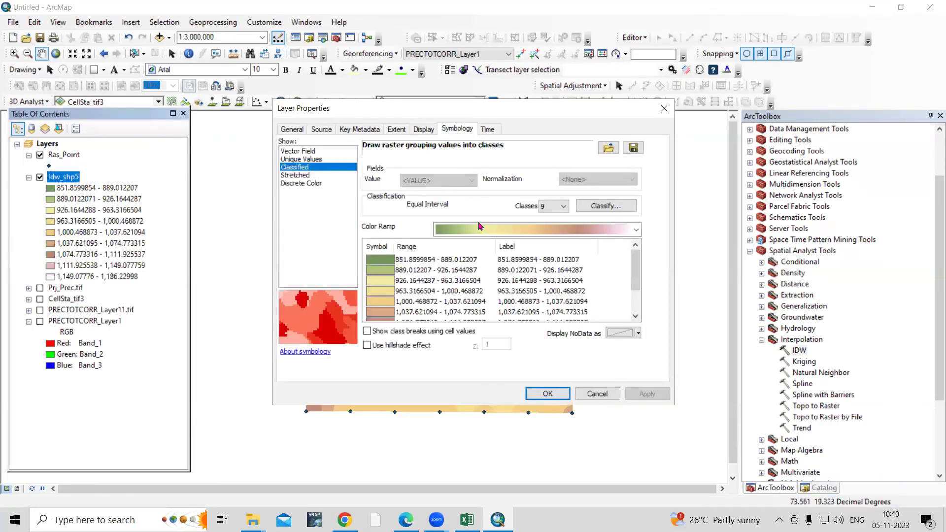
pyautogui.click(502, 231)
pyautogui.click(502, 182)
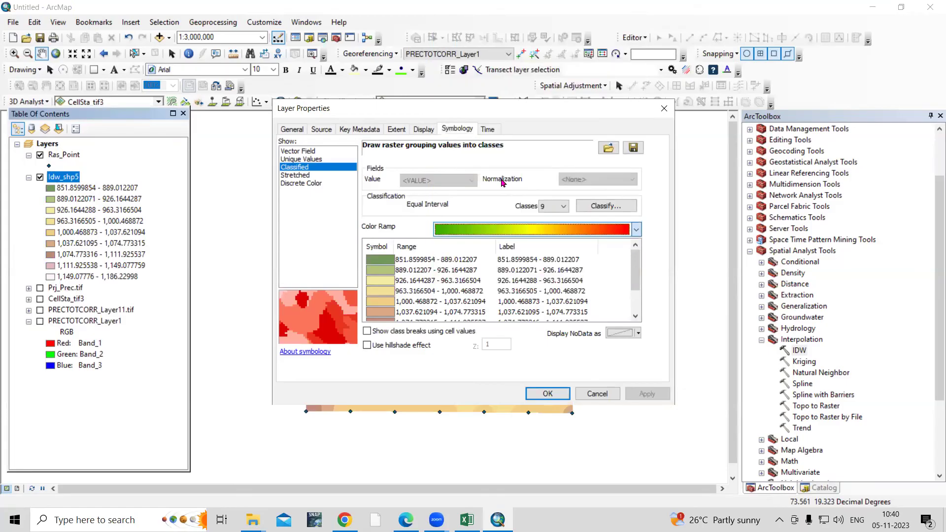
pyautogui.click(564, 228)
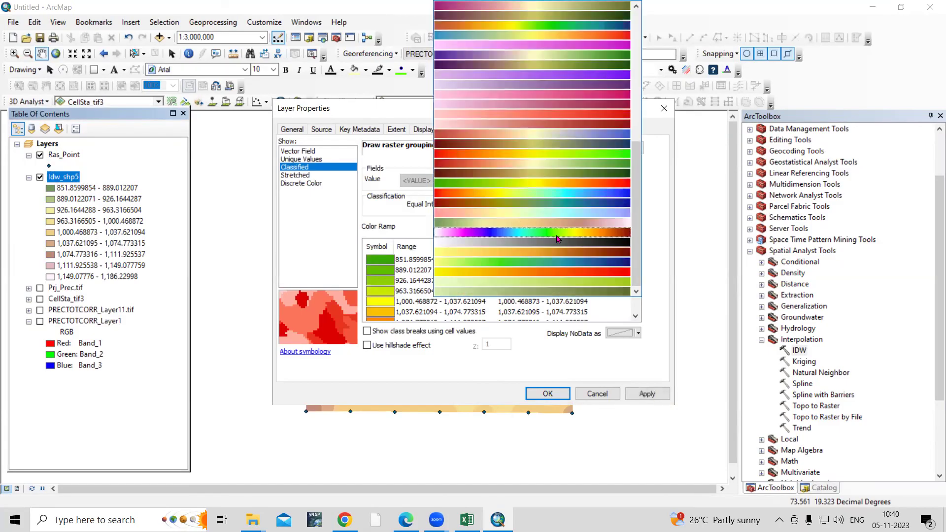
pyautogui.click(557, 193)
pyautogui.click(649, 394)
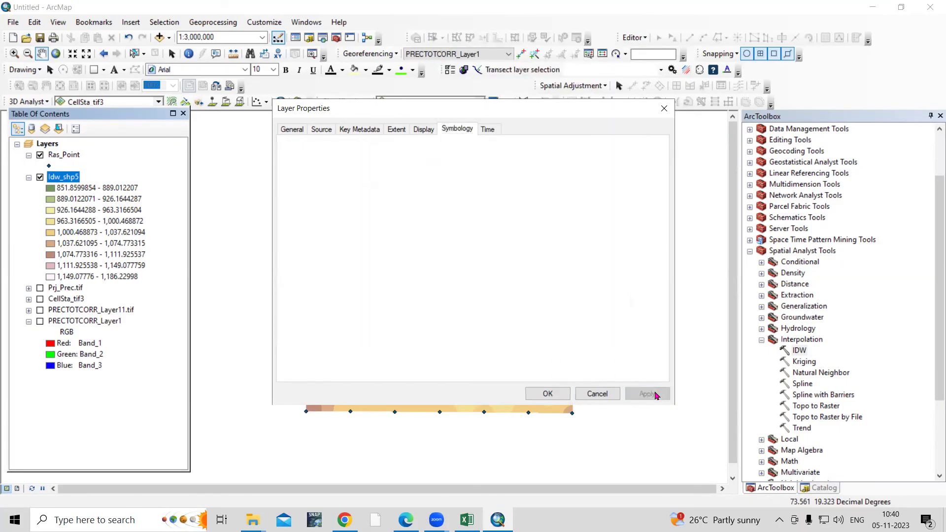
pyautogui.click(547, 394)
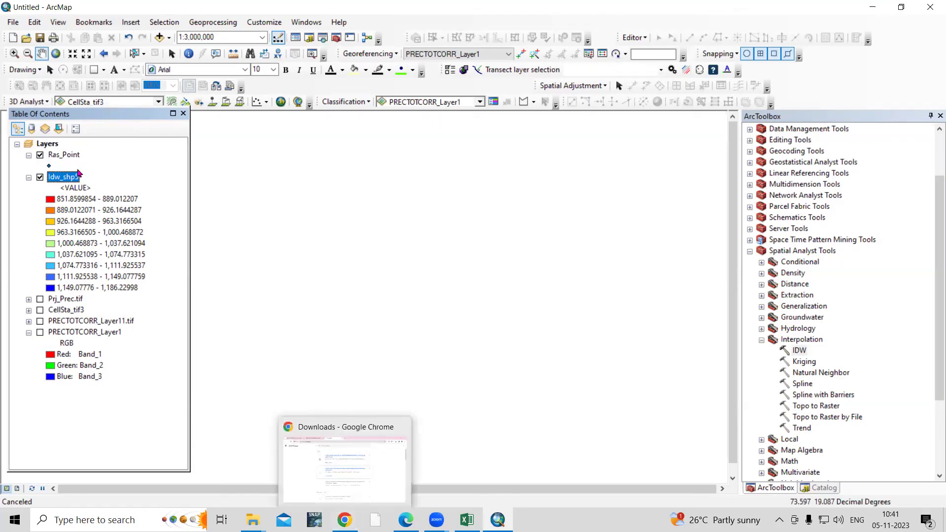
pyautogui.rightClick(65, 176)
pyautogui.click(106, 241)
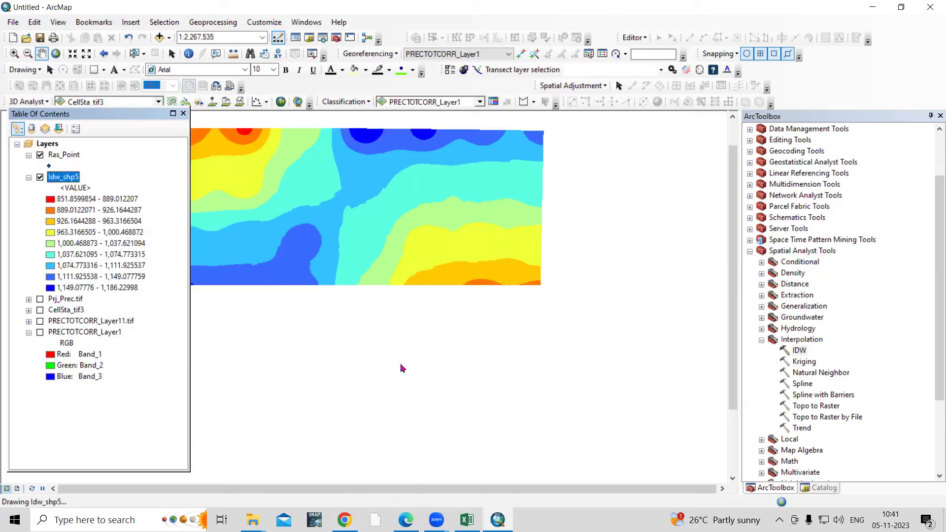
# Switch to the POWER Data Access Viewer in Chrome, return to its regional request form and examine the years selectable for the start date.
pyautogui.moveTo(344, 519)
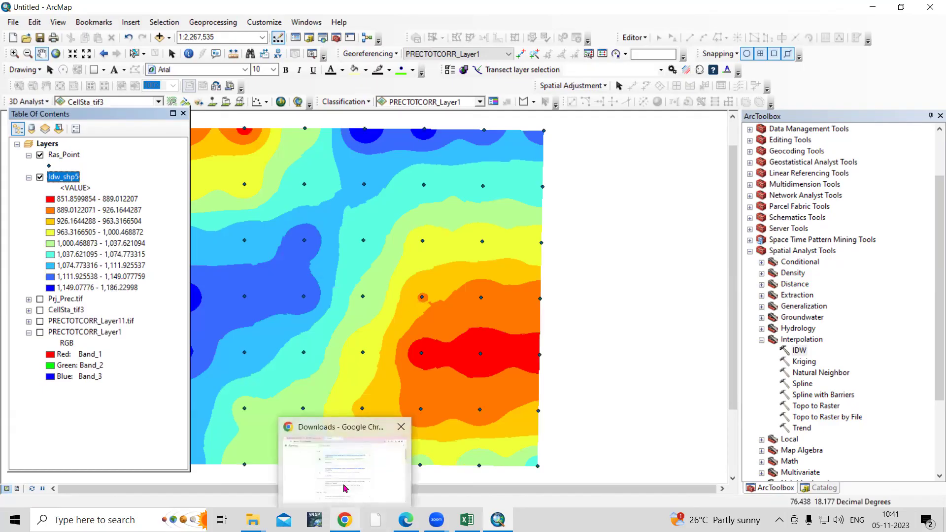
pyautogui.click(344, 488)
pyautogui.click(213, 14)
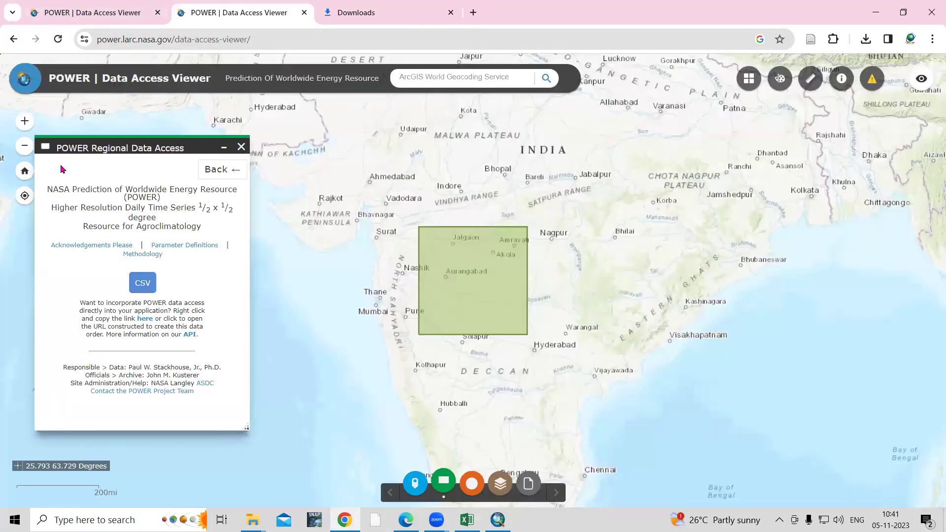
pyautogui.click(223, 171)
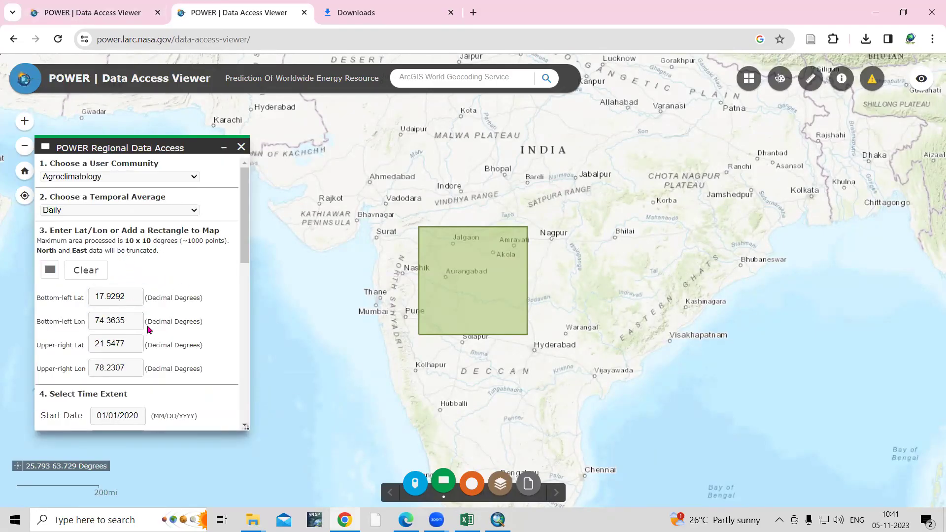
pyautogui.scroll(-3, 147, 329)
pyautogui.click(138, 232)
pyautogui.click(184, 254)
pyautogui.click(181, 255)
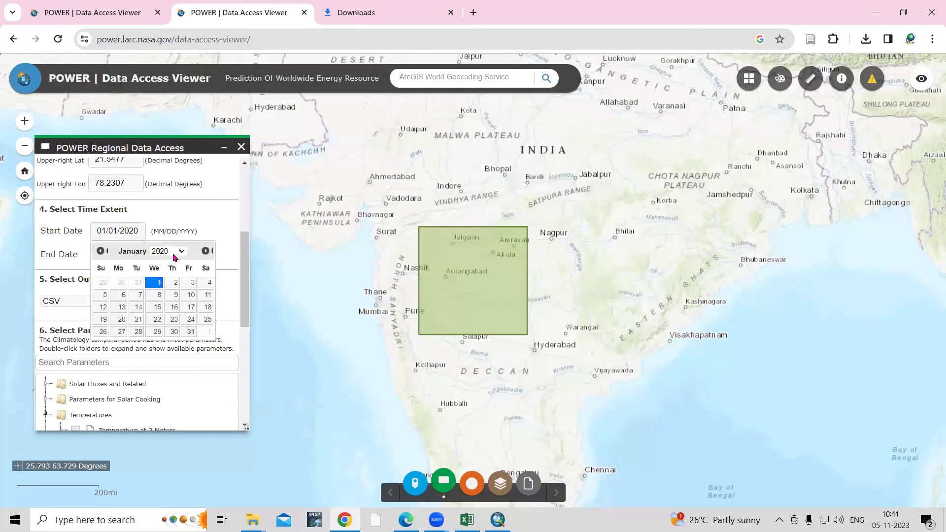
pyautogui.click(173, 255)
pyautogui.moveTo(184, 367); pyautogui.dragTo(179, 261)
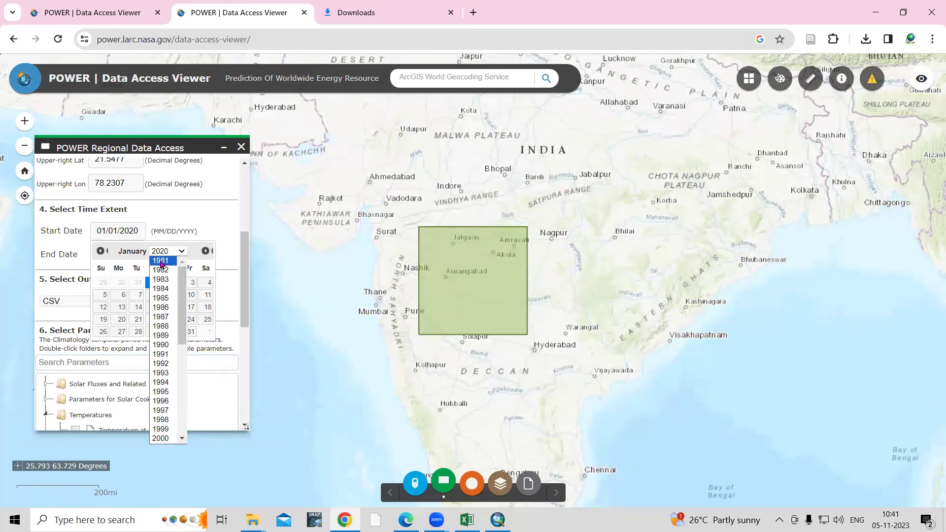
pyautogui.moveTo(181, 296); pyautogui.dragTo(182, 434)
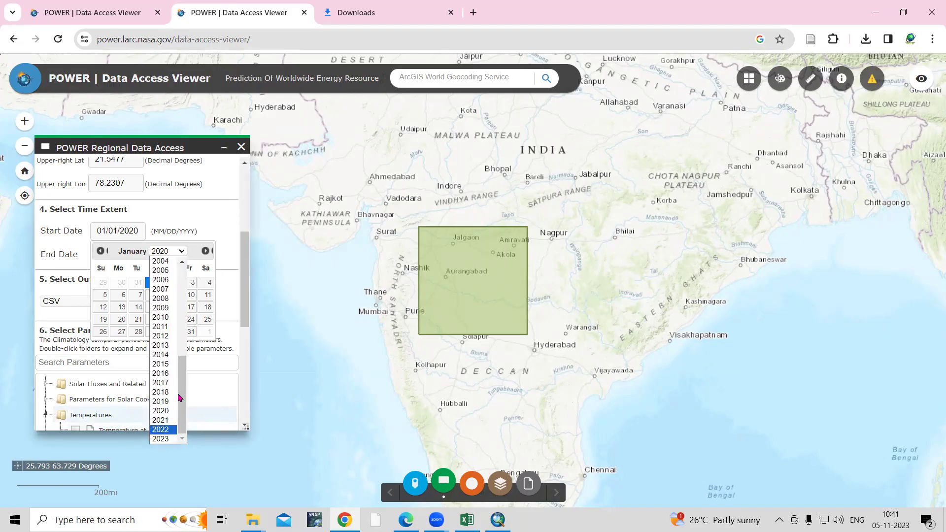
pyautogui.click(226, 211)
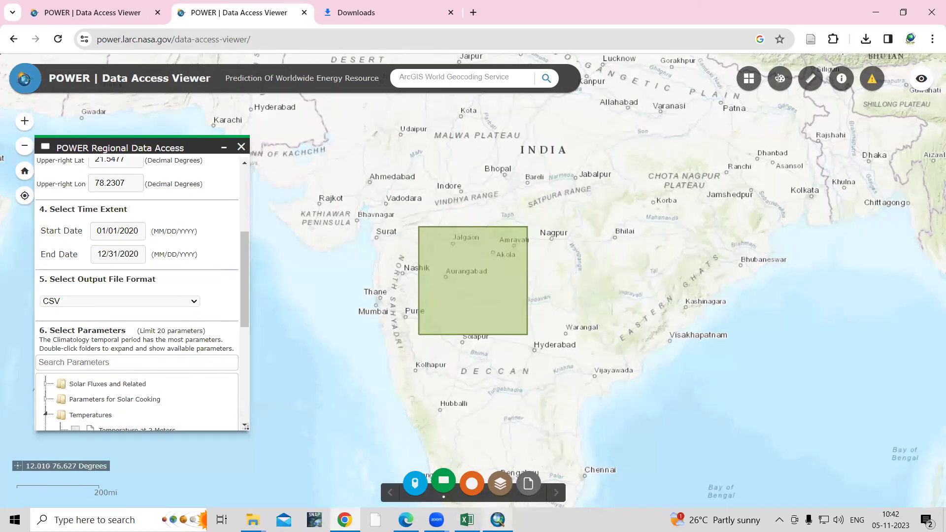
# Switch back to ArcMap and inspect the full extent of the interpolated precipitation raster with its sample points.
pyautogui.moveTo(497, 518)
pyautogui.click(485, 470)
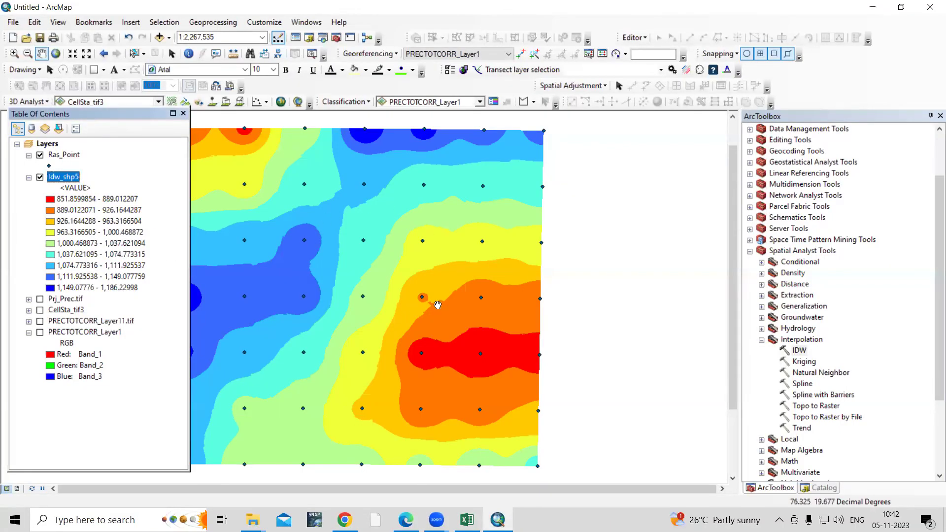
pyautogui.moveTo(286, 257); pyautogui.dragTo(351, 248)
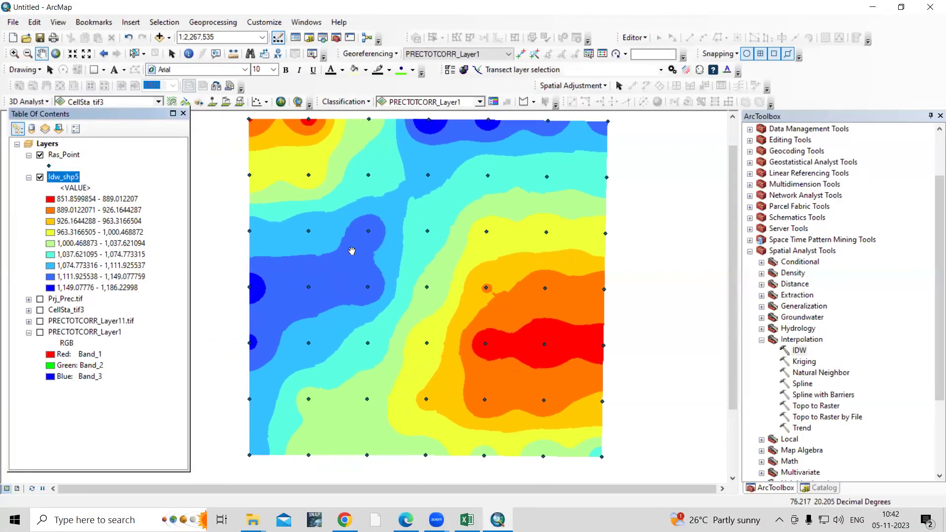